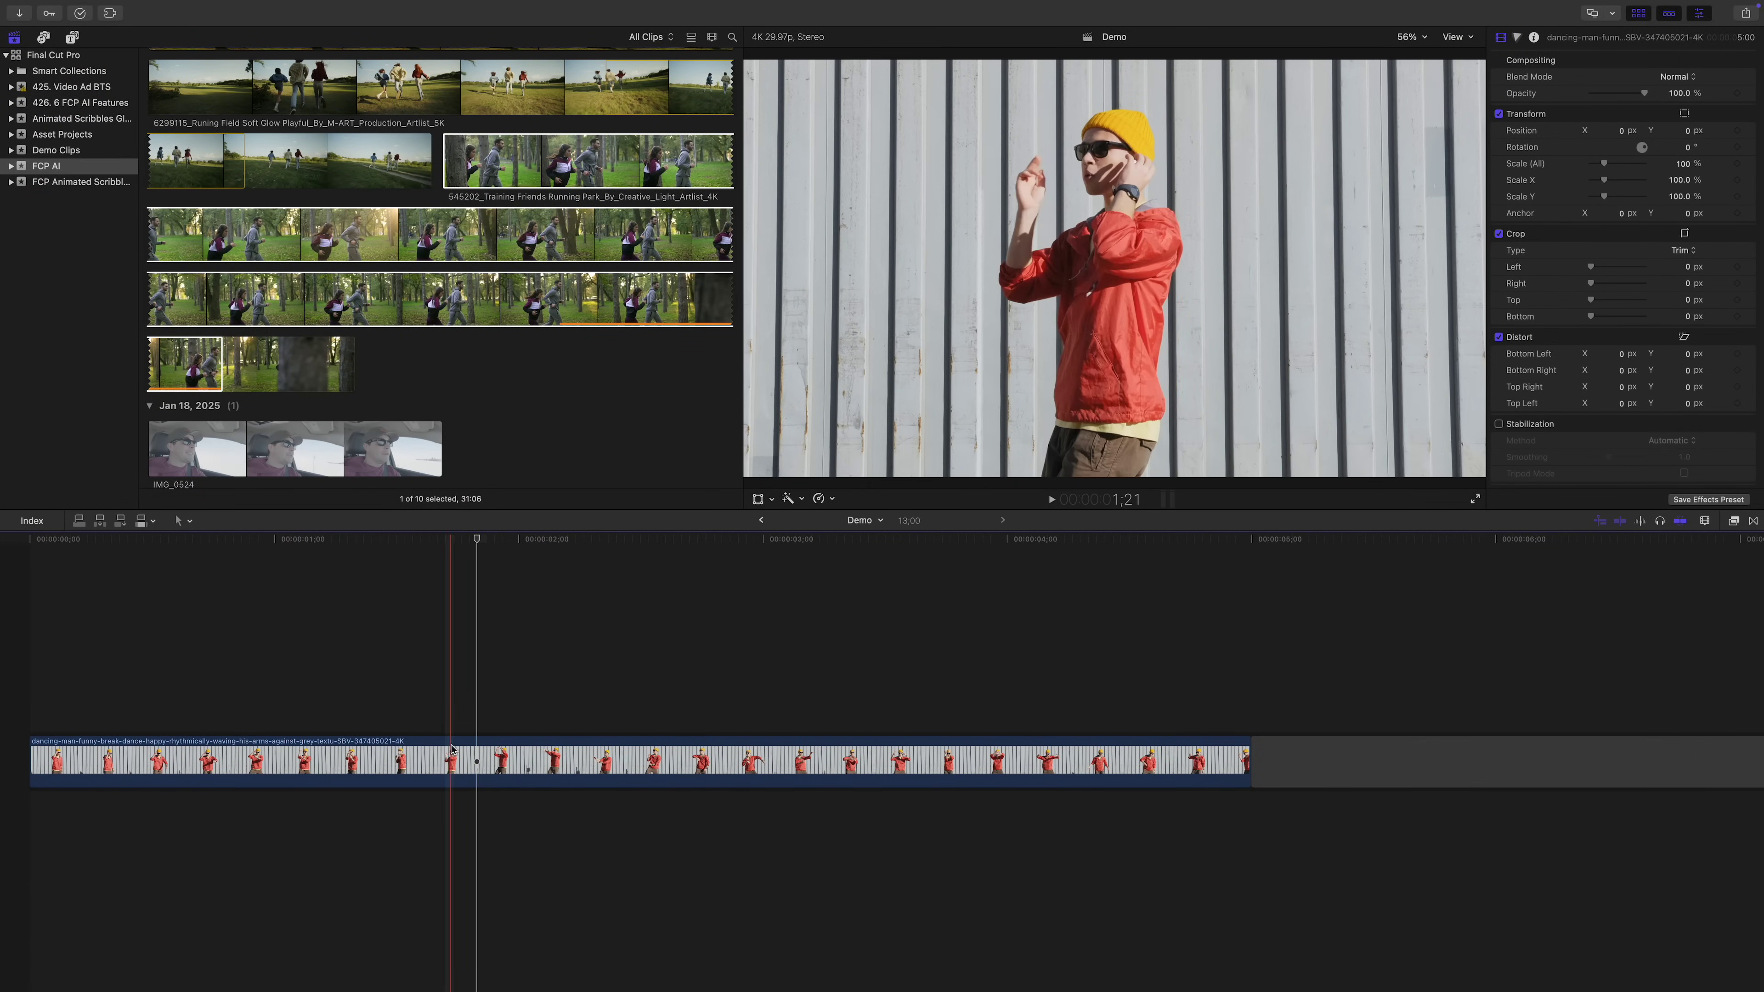
Step: Duplicate the dance clip onto a layer above and disable the original lower clip
click(460, 773)
drag(460, 771, 456, 707)
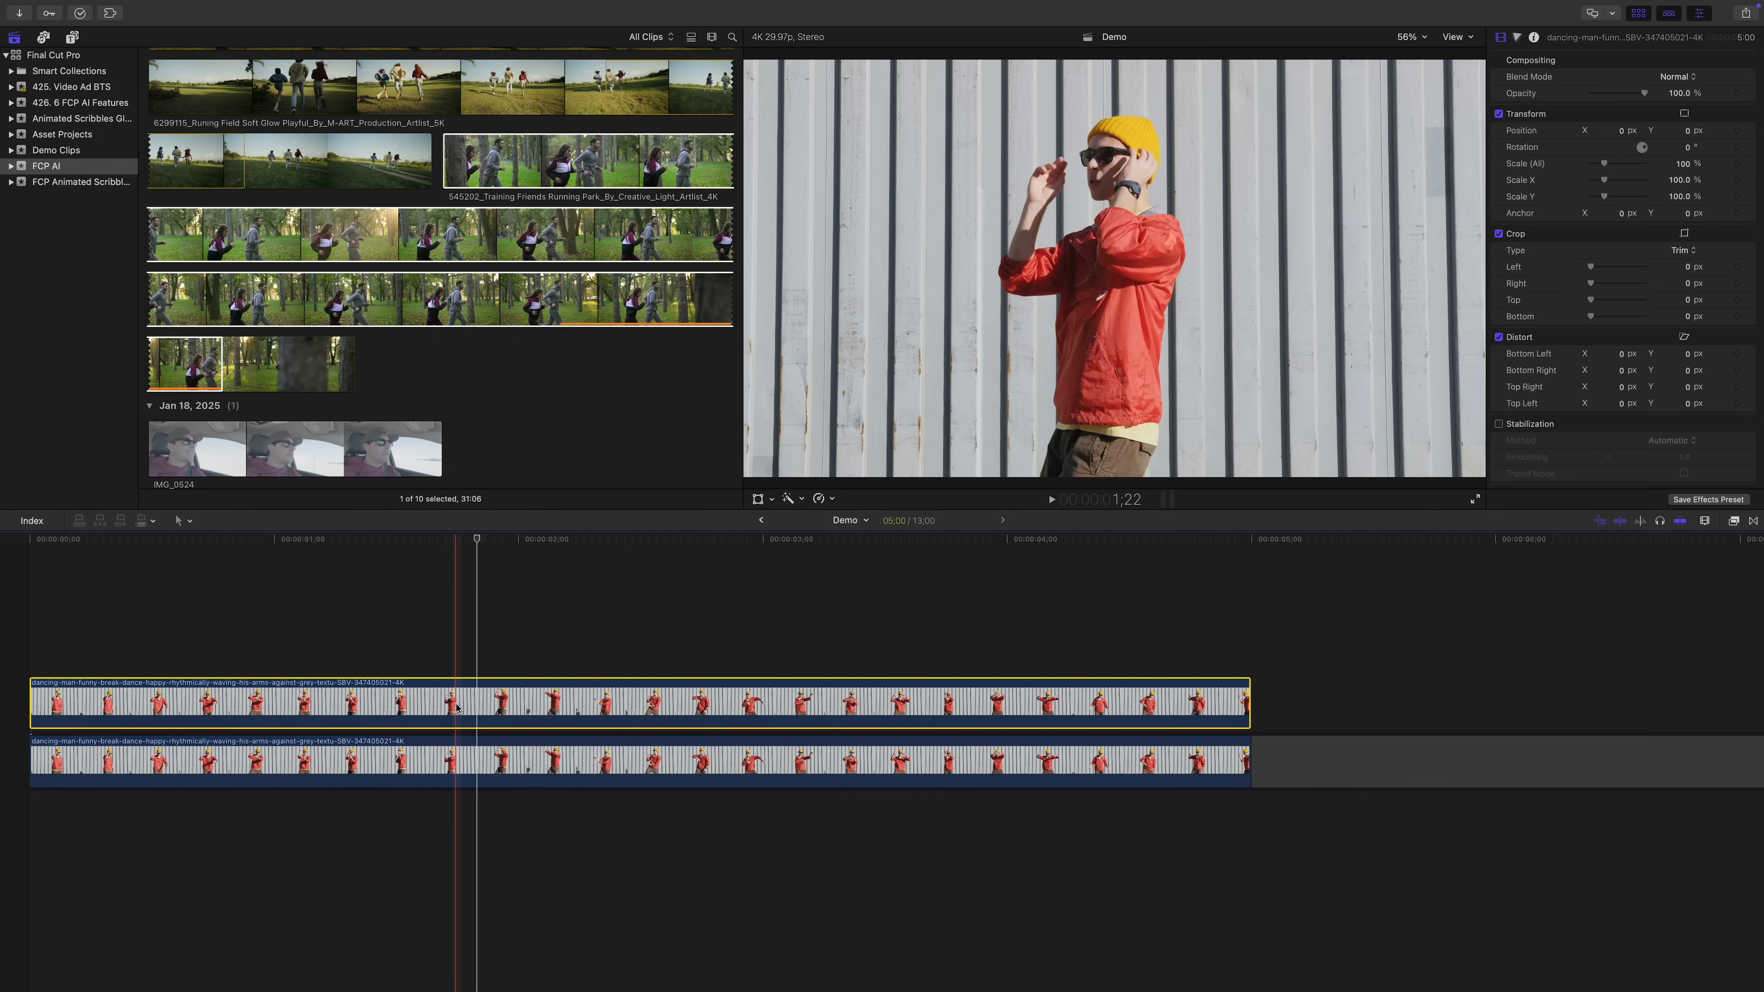
click(451, 758)
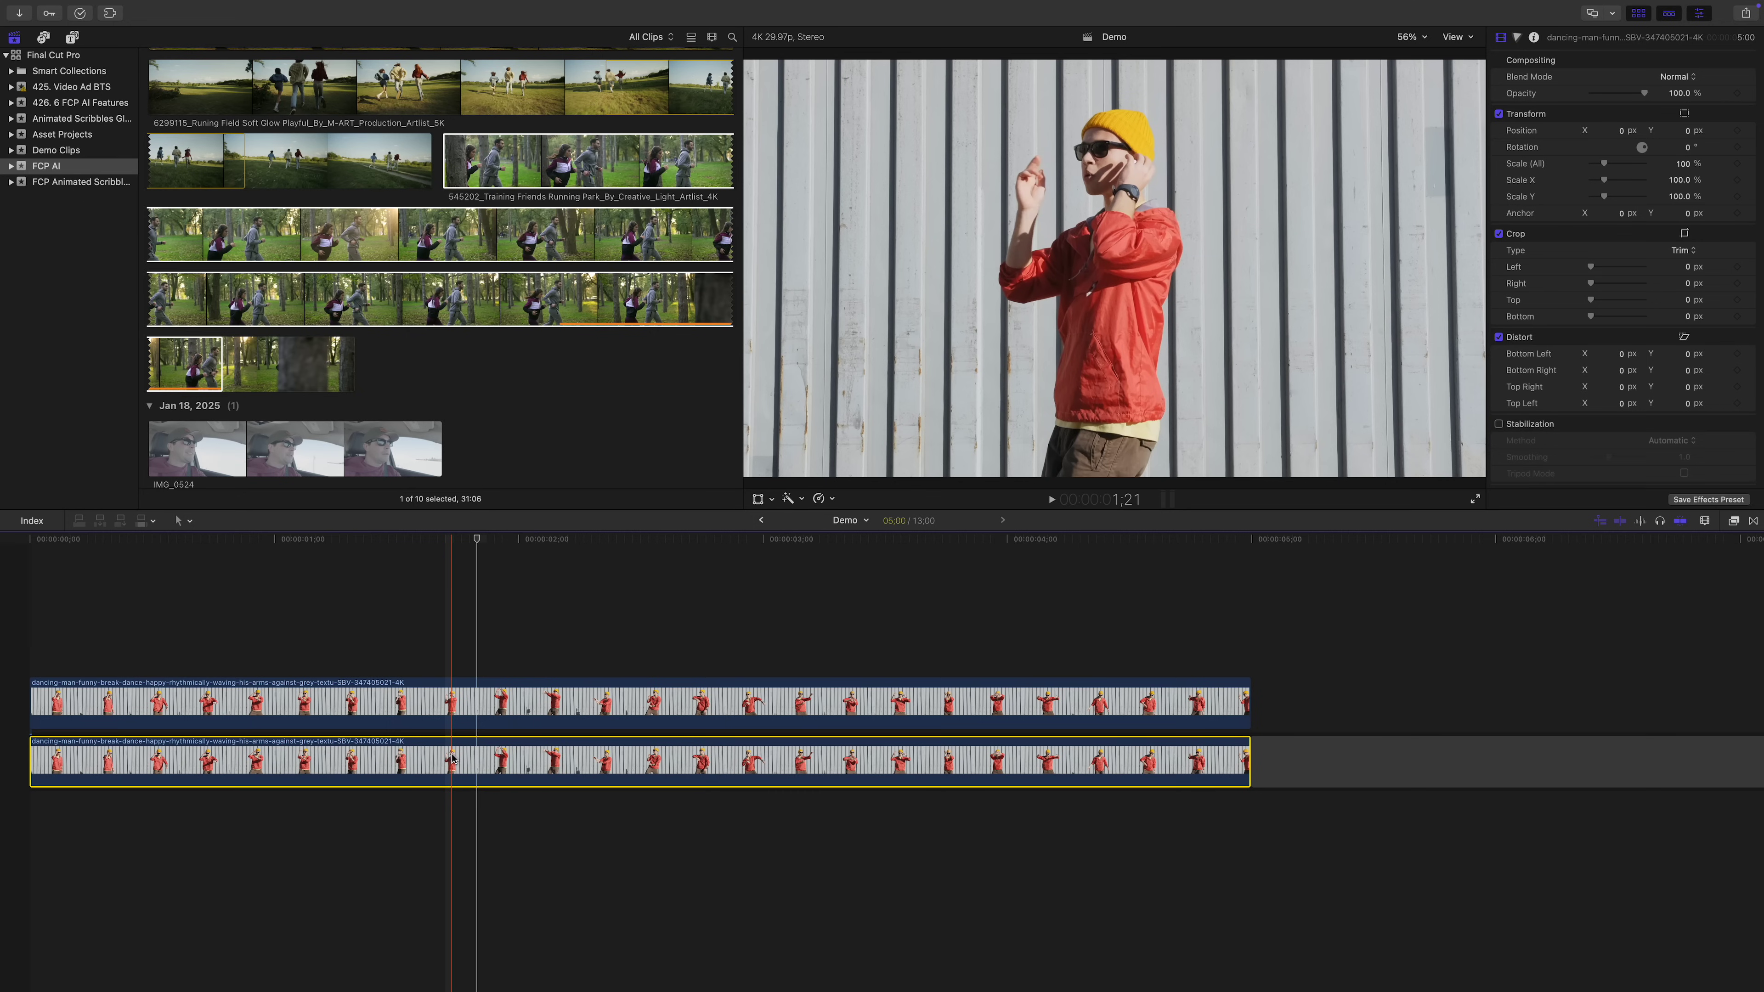
key(v)
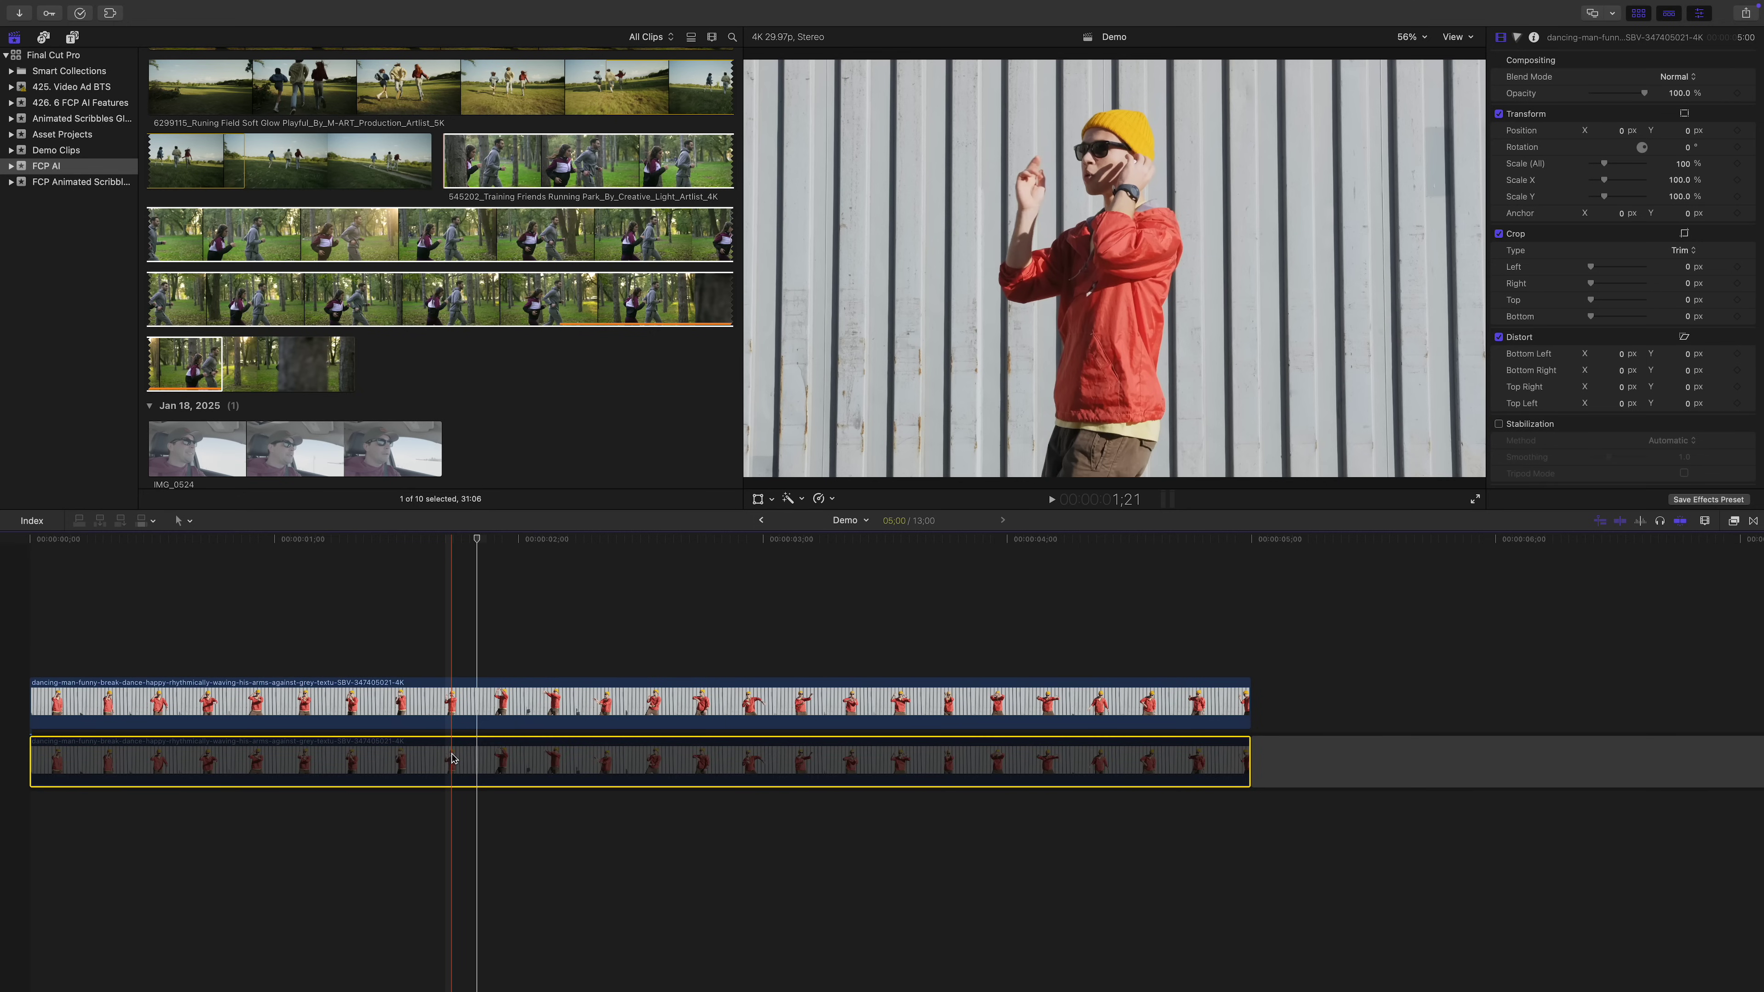
Step: Apply the Magnetic Mask effect from Masks and Keying to the upper dance clip
click(473, 723)
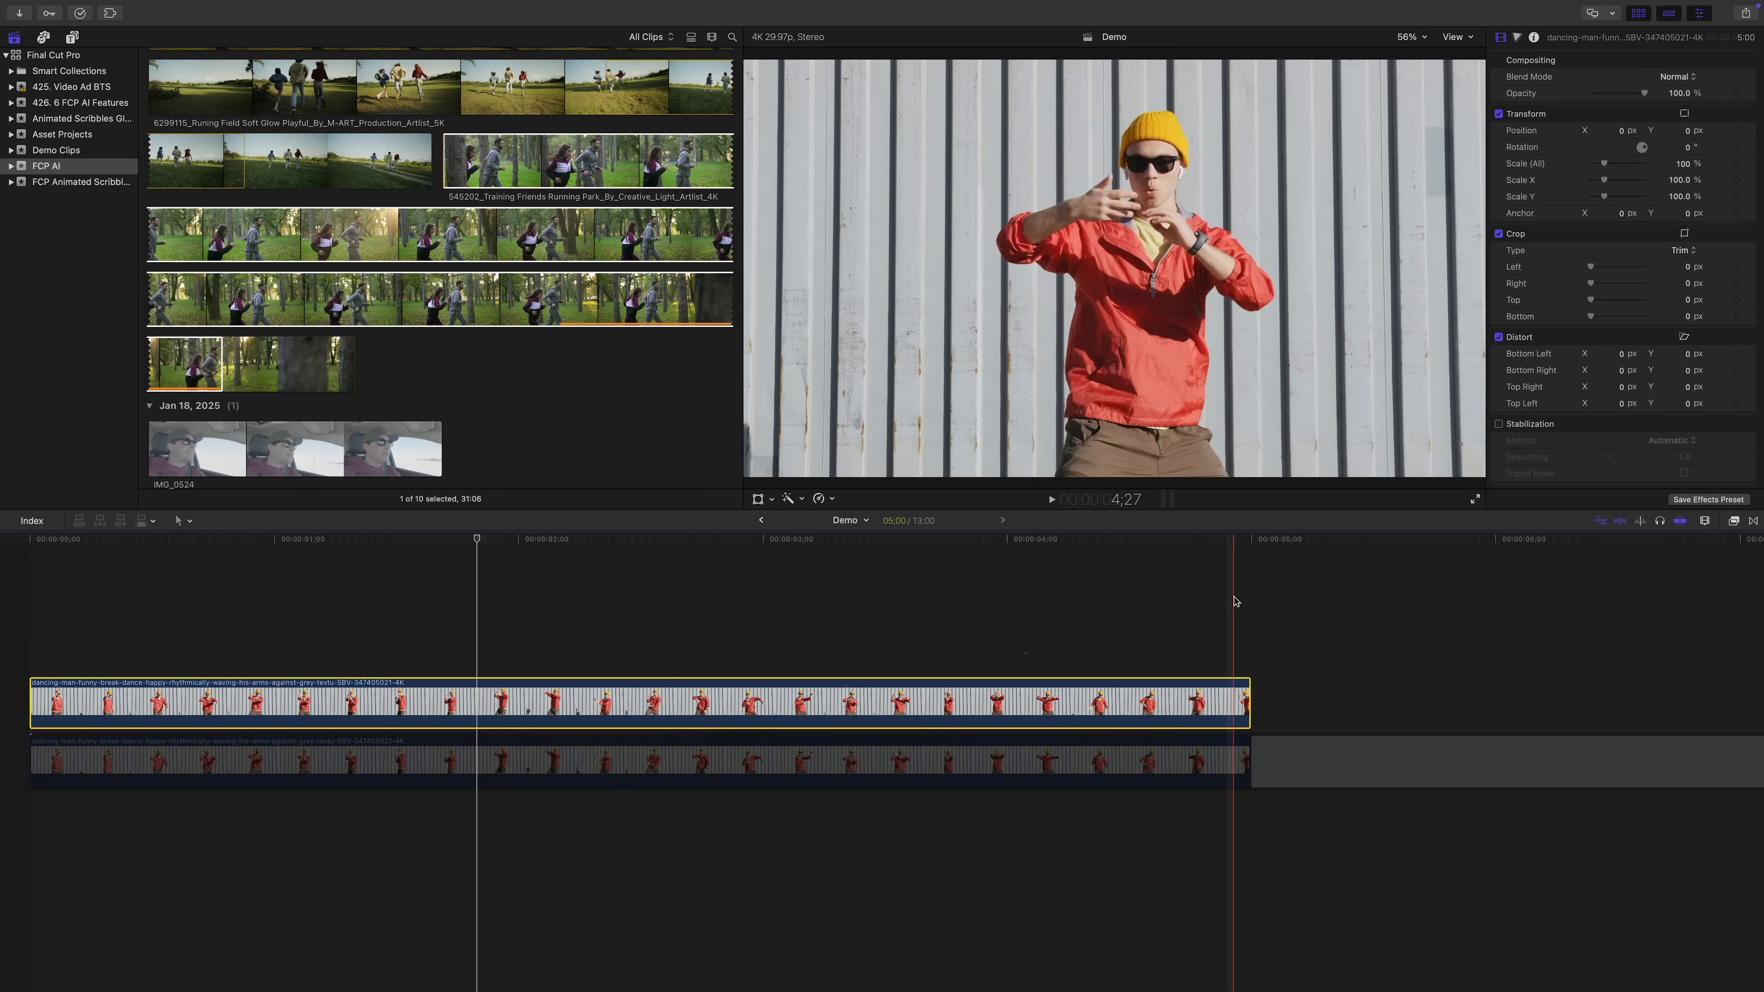
click(1735, 521)
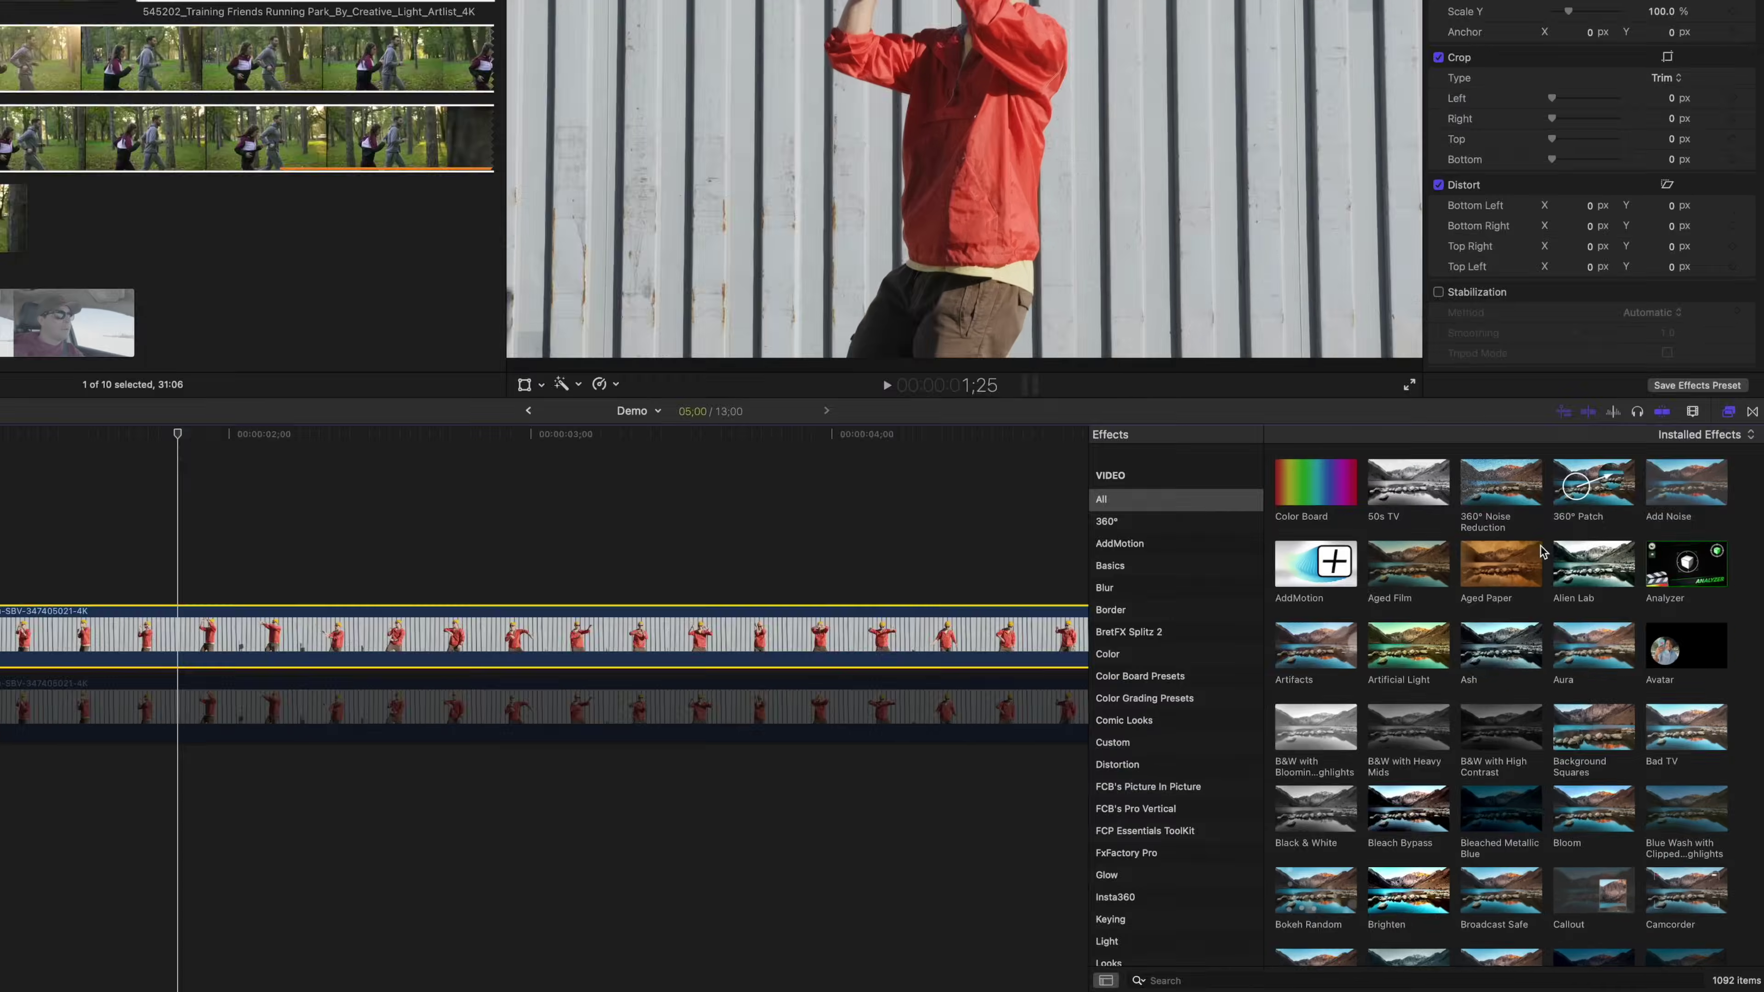
scroll(1313, 711, down, 5)
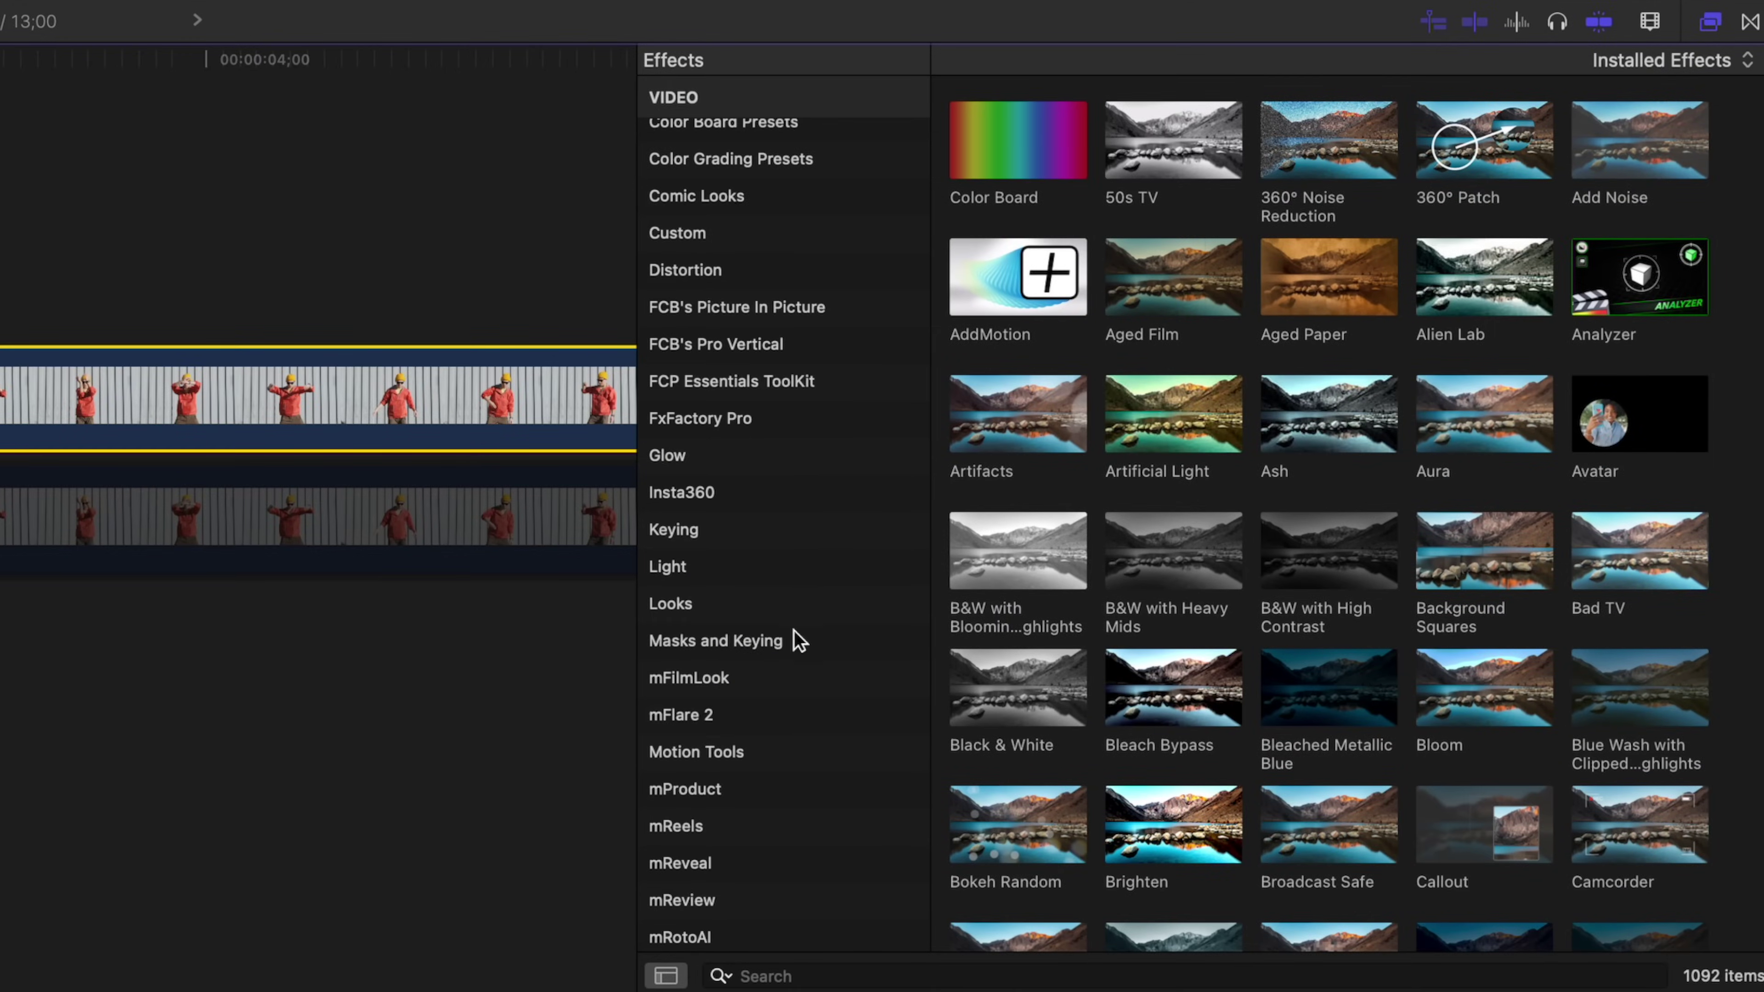
click(794, 630)
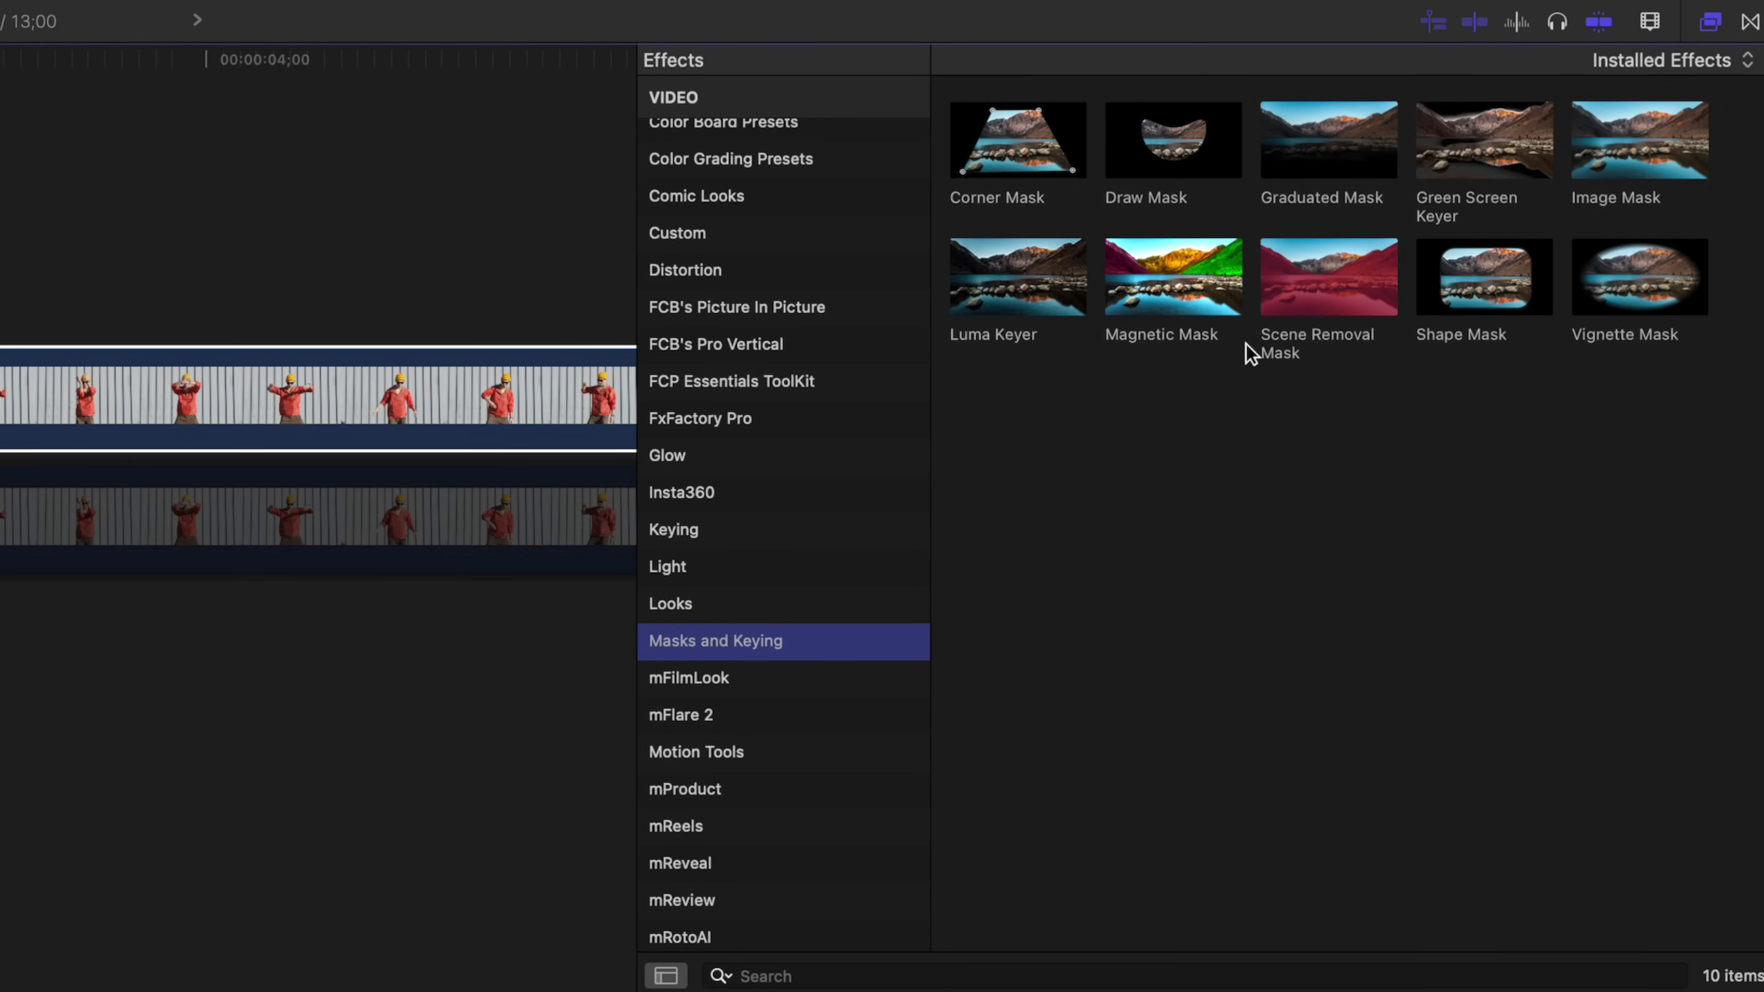
drag(1200, 282, 0, 393)
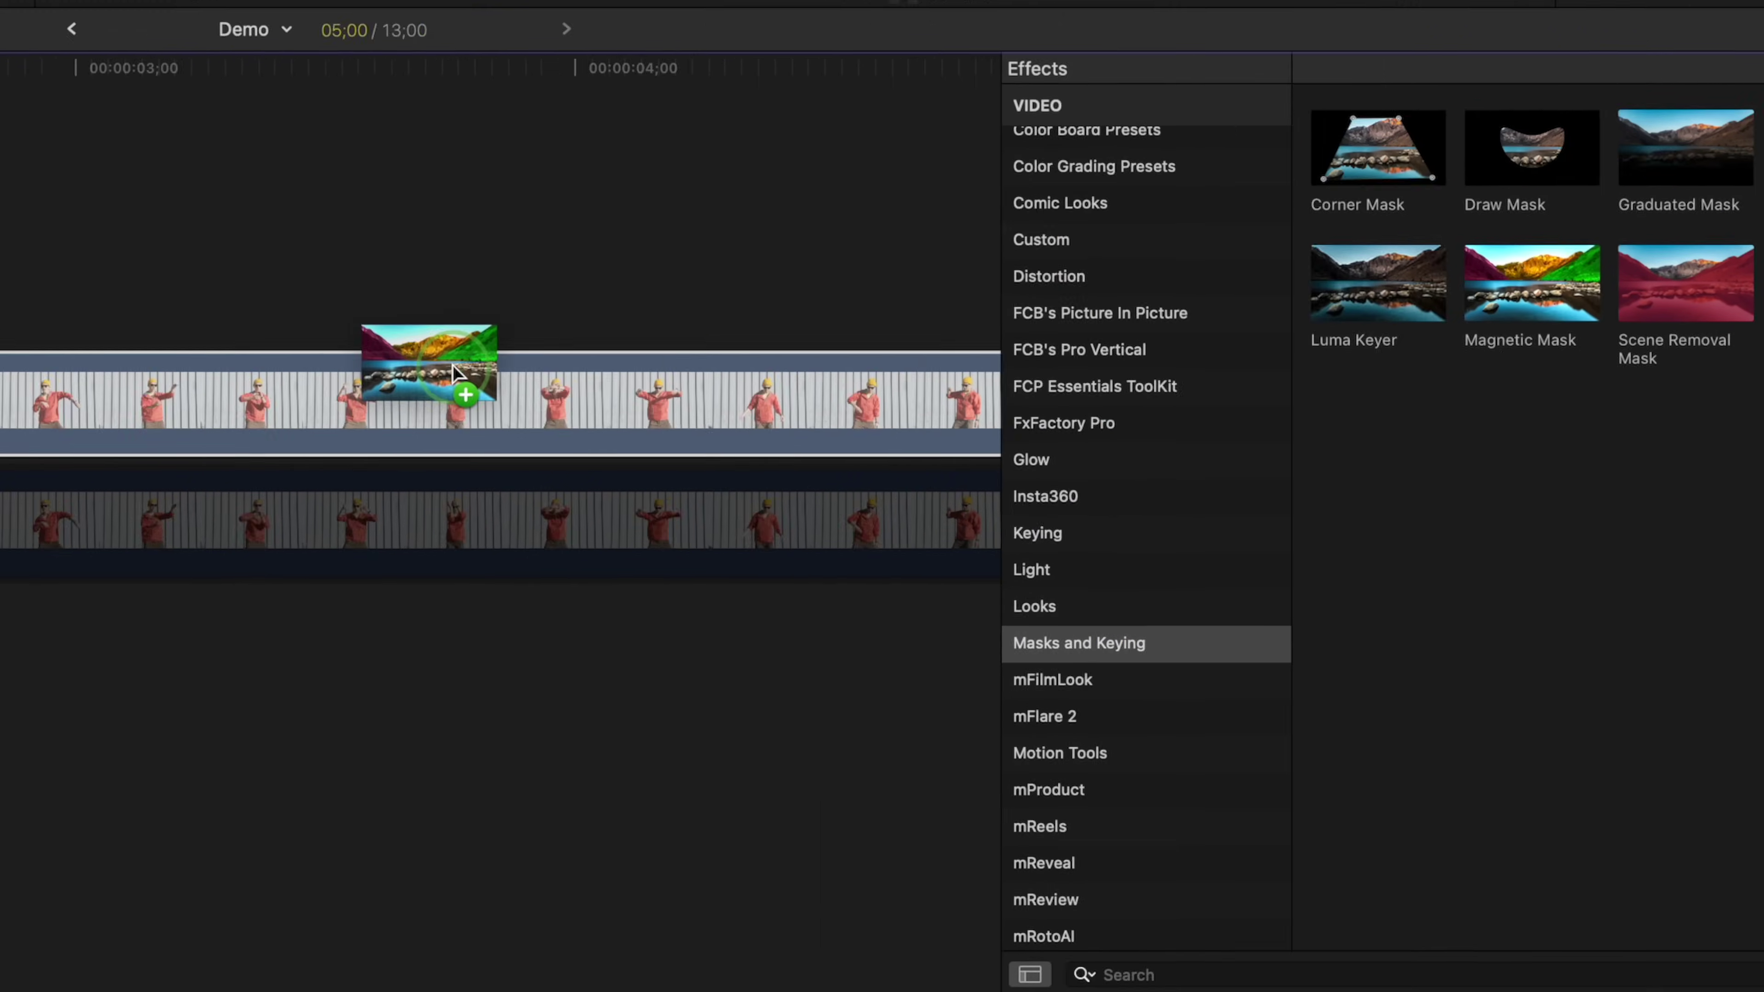
drag(889, 406, 894, 407)
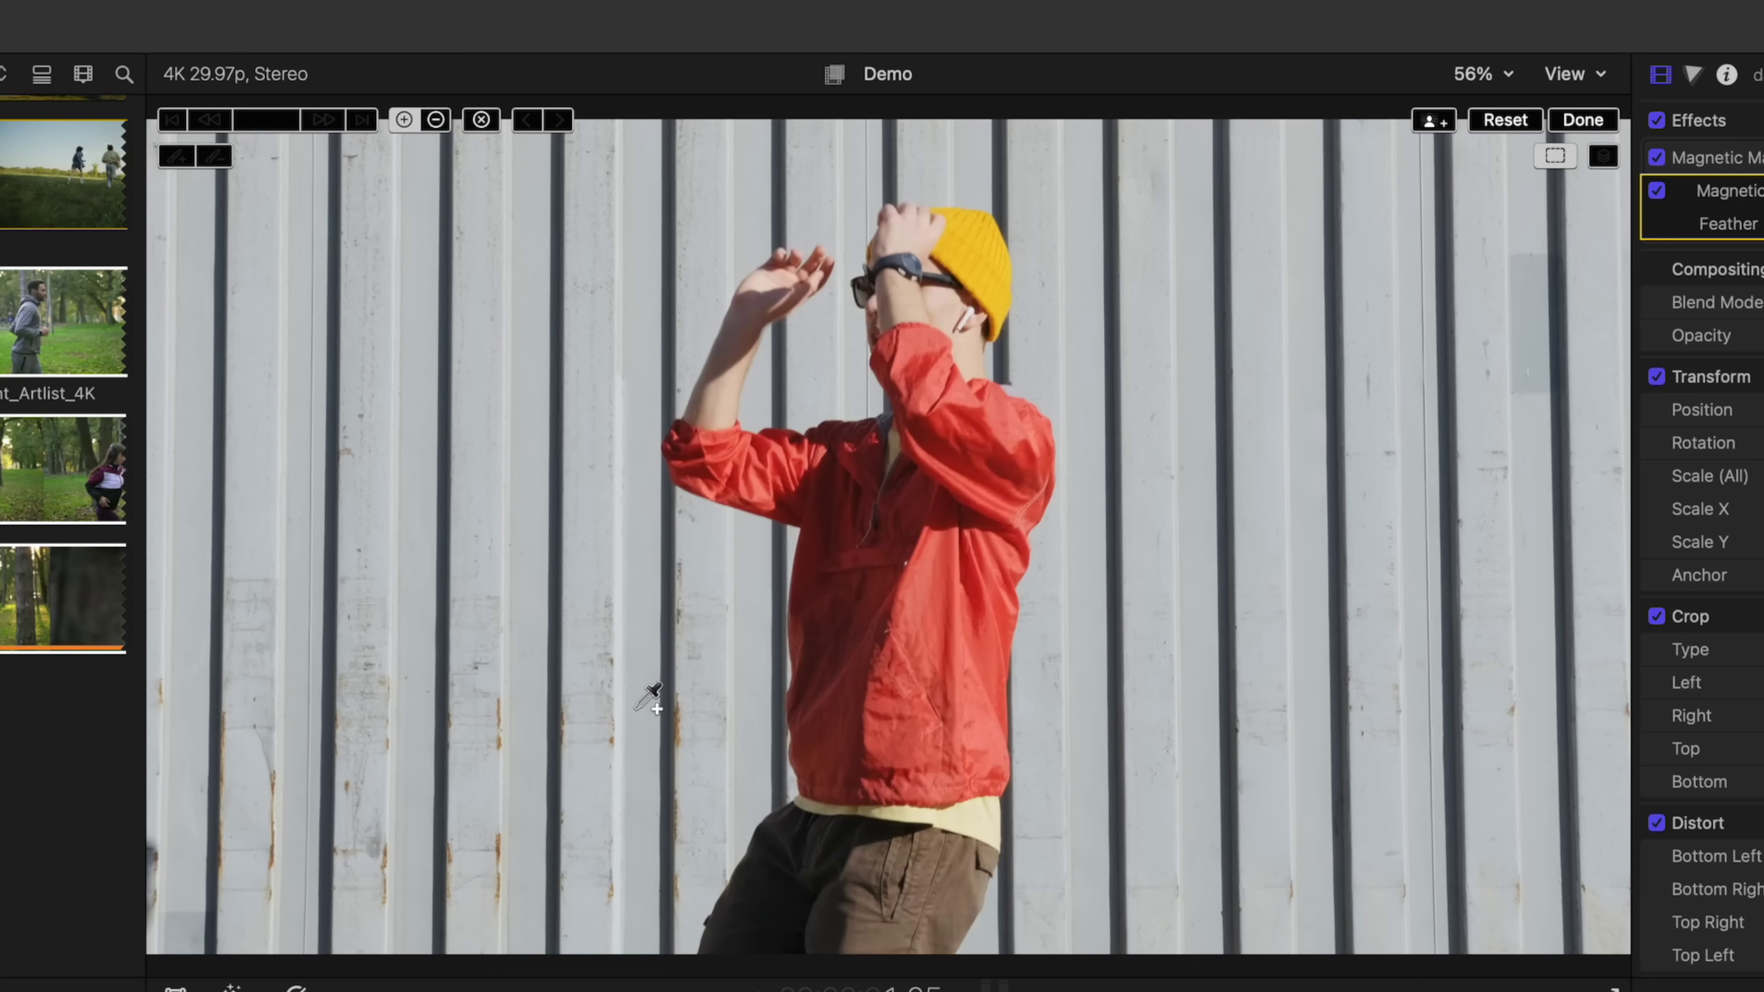
Step: Pick the dancer as the mask subject, analyze the mask through the clip, and finish editing
click(933, 642)
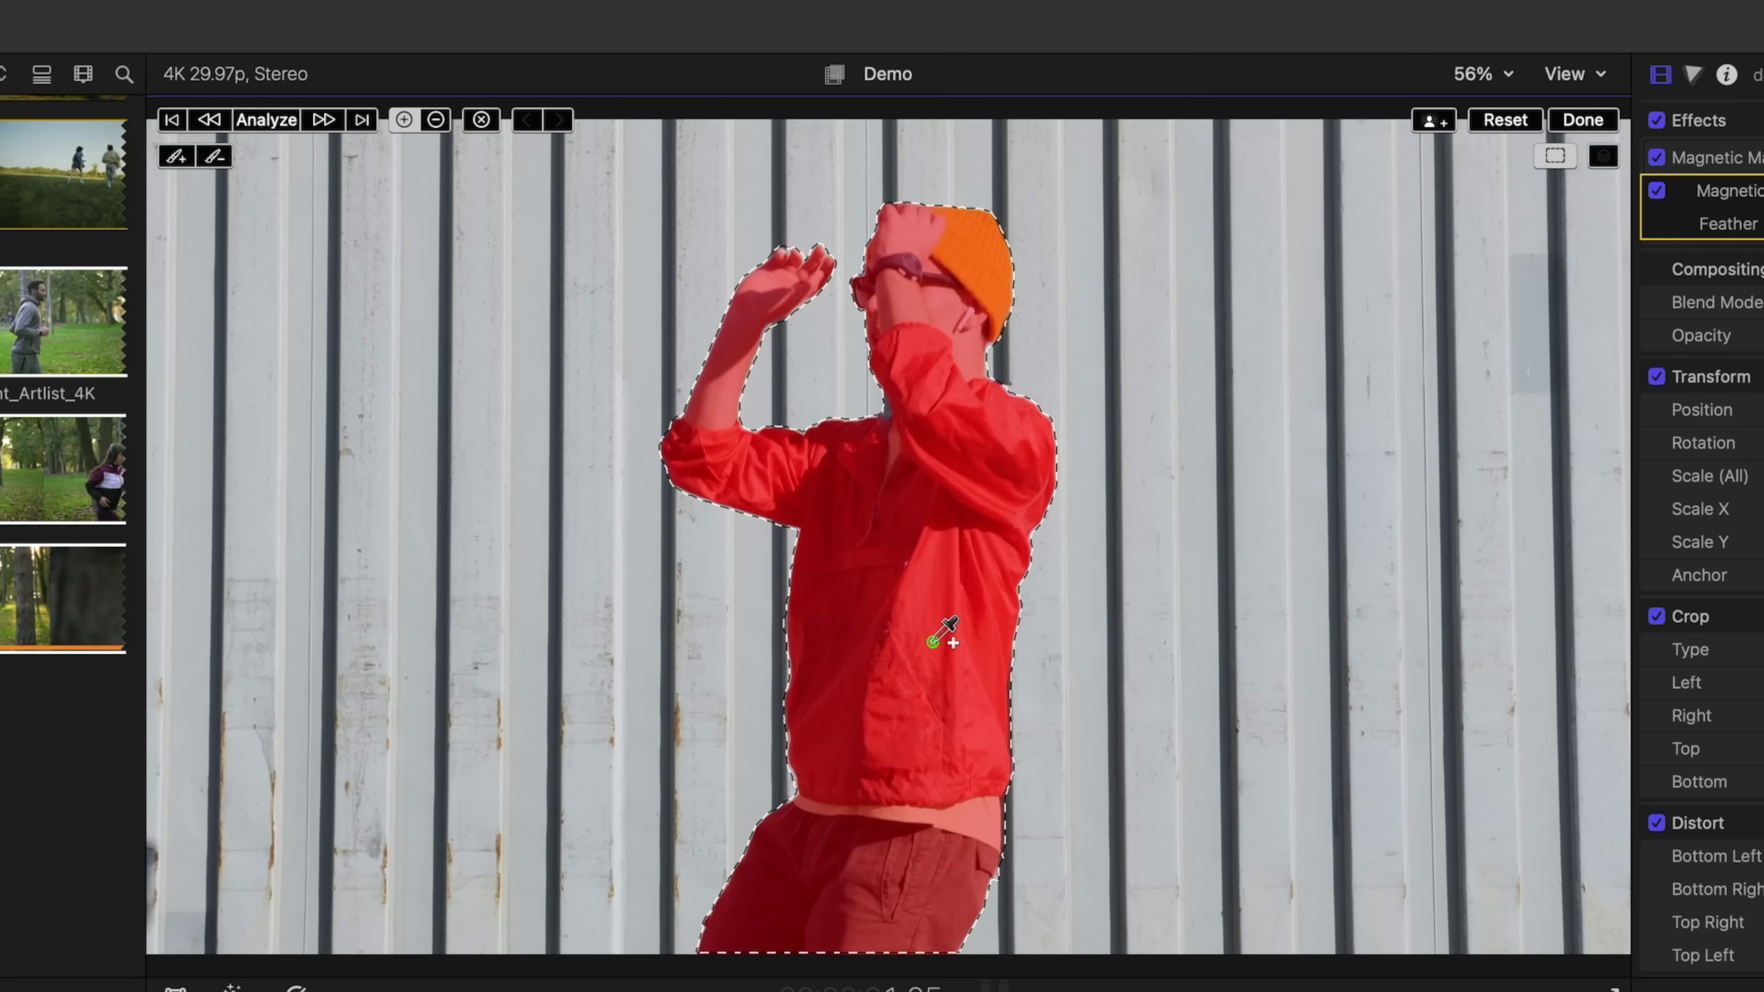
click(267, 122)
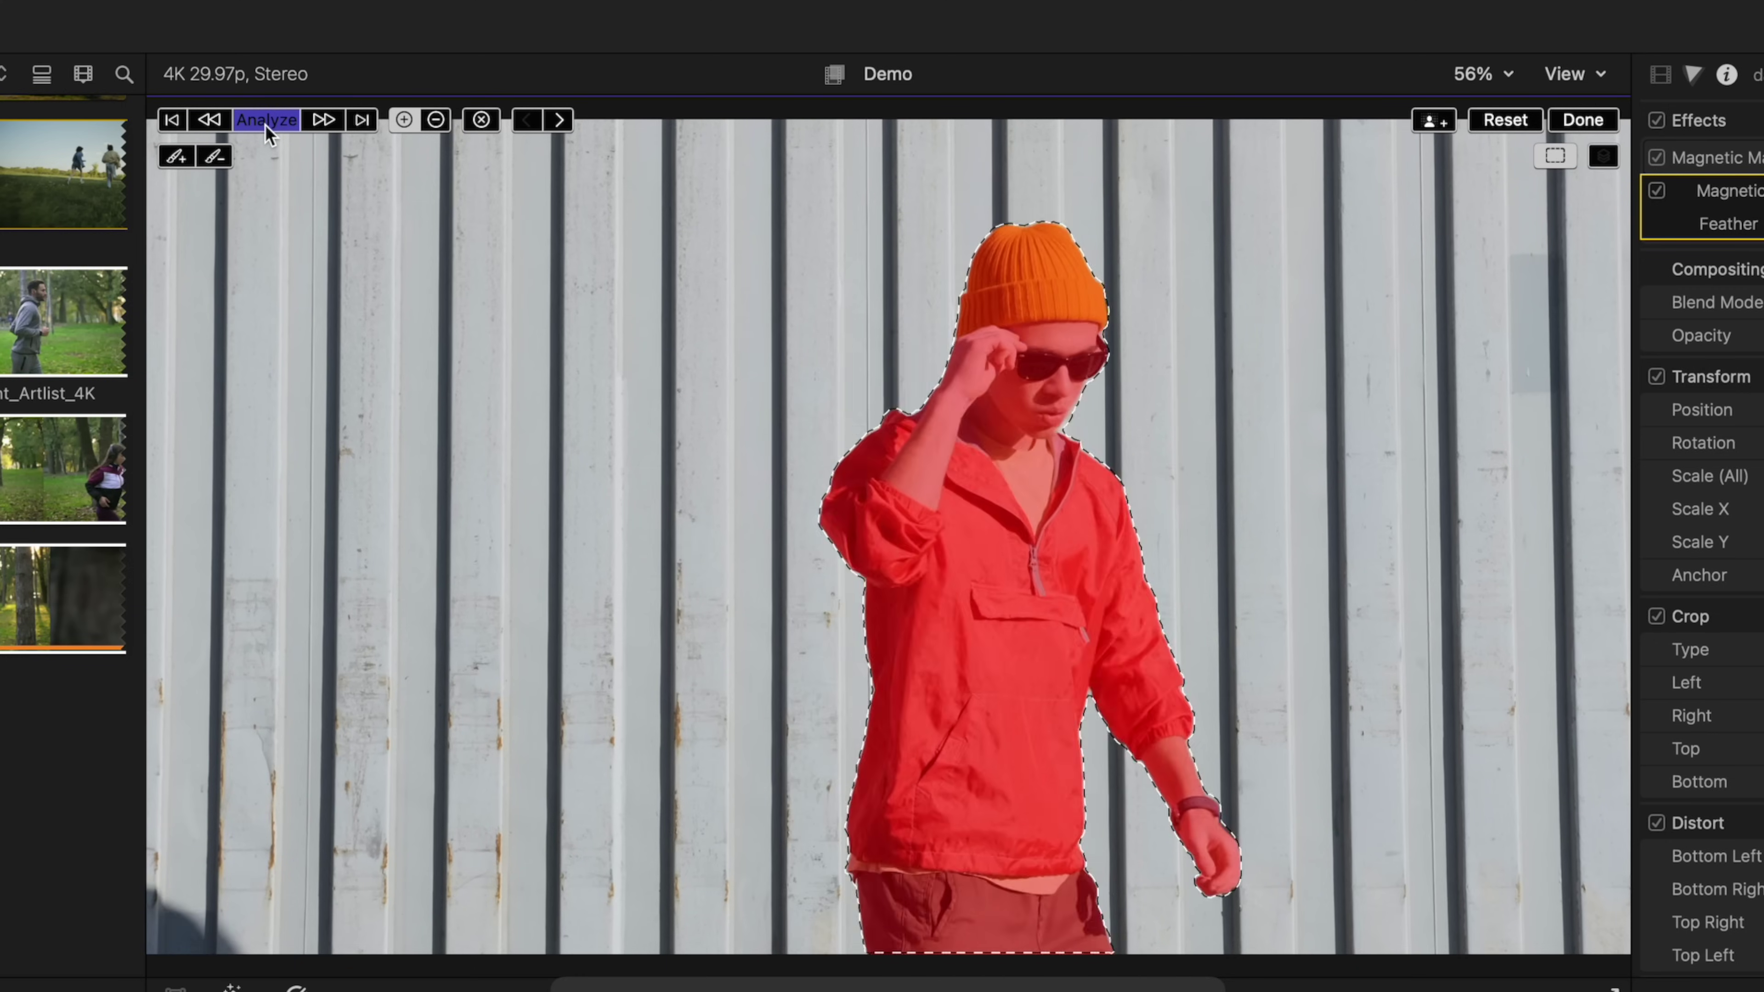
click(267, 123)
click(1583, 120)
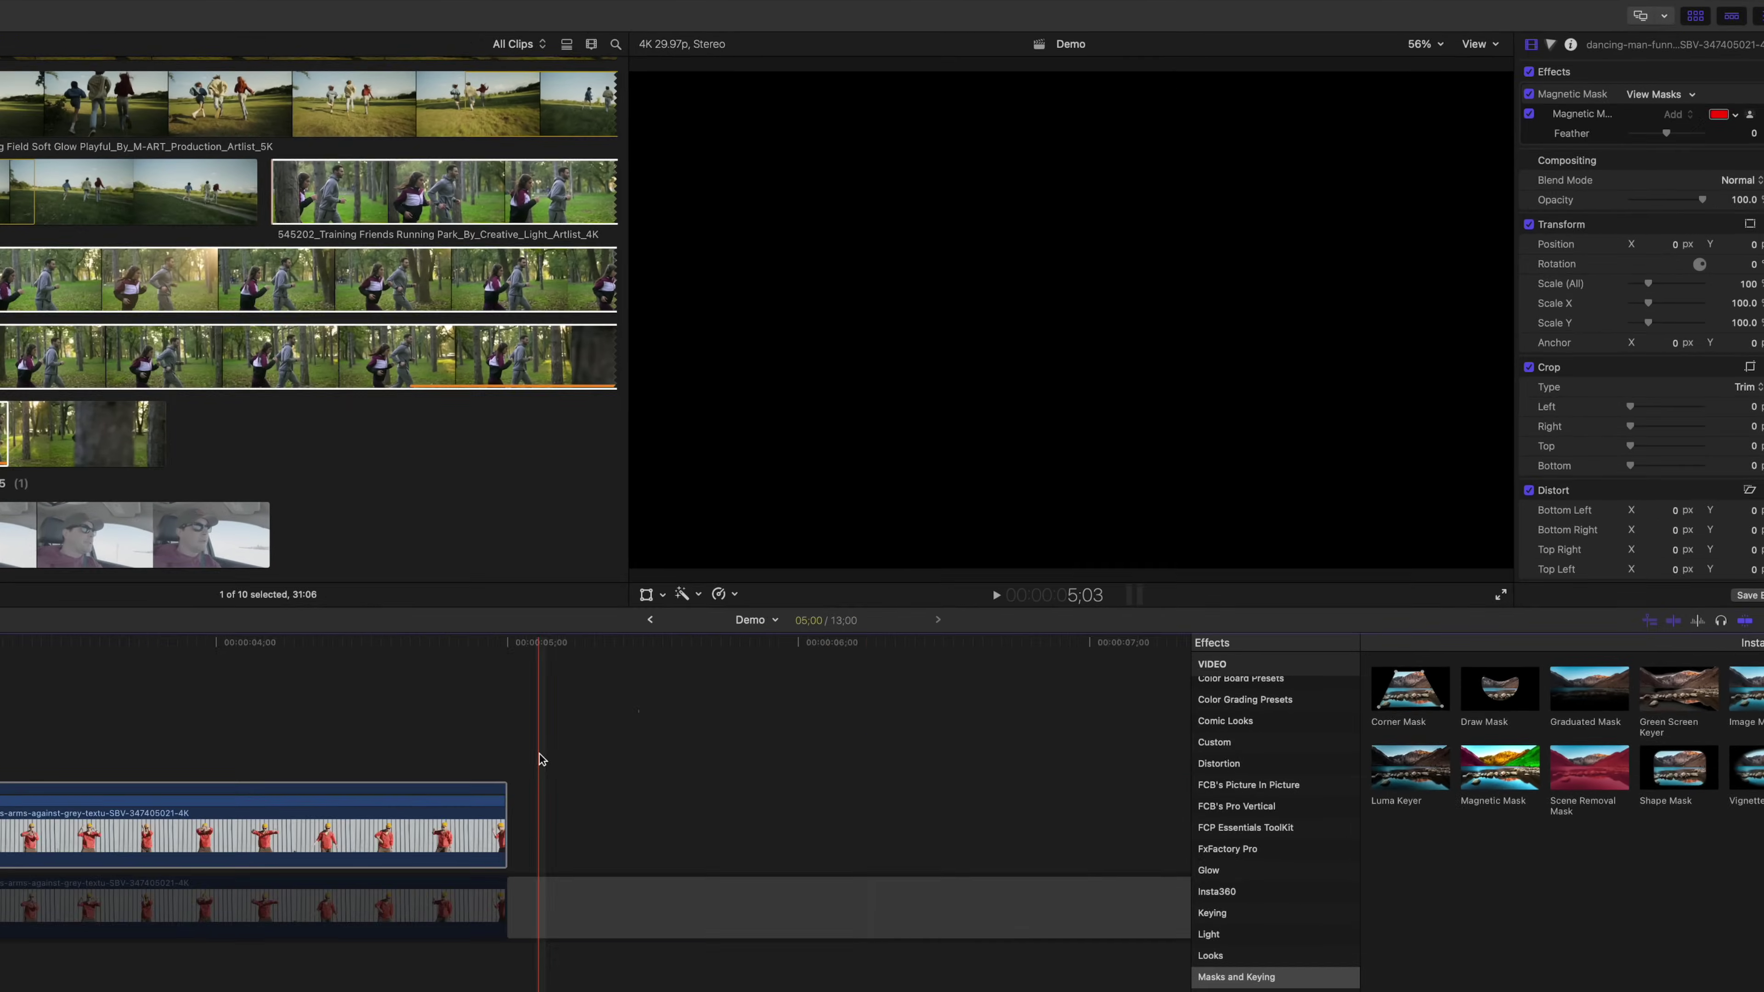
scroll(542, 759, left, 10)
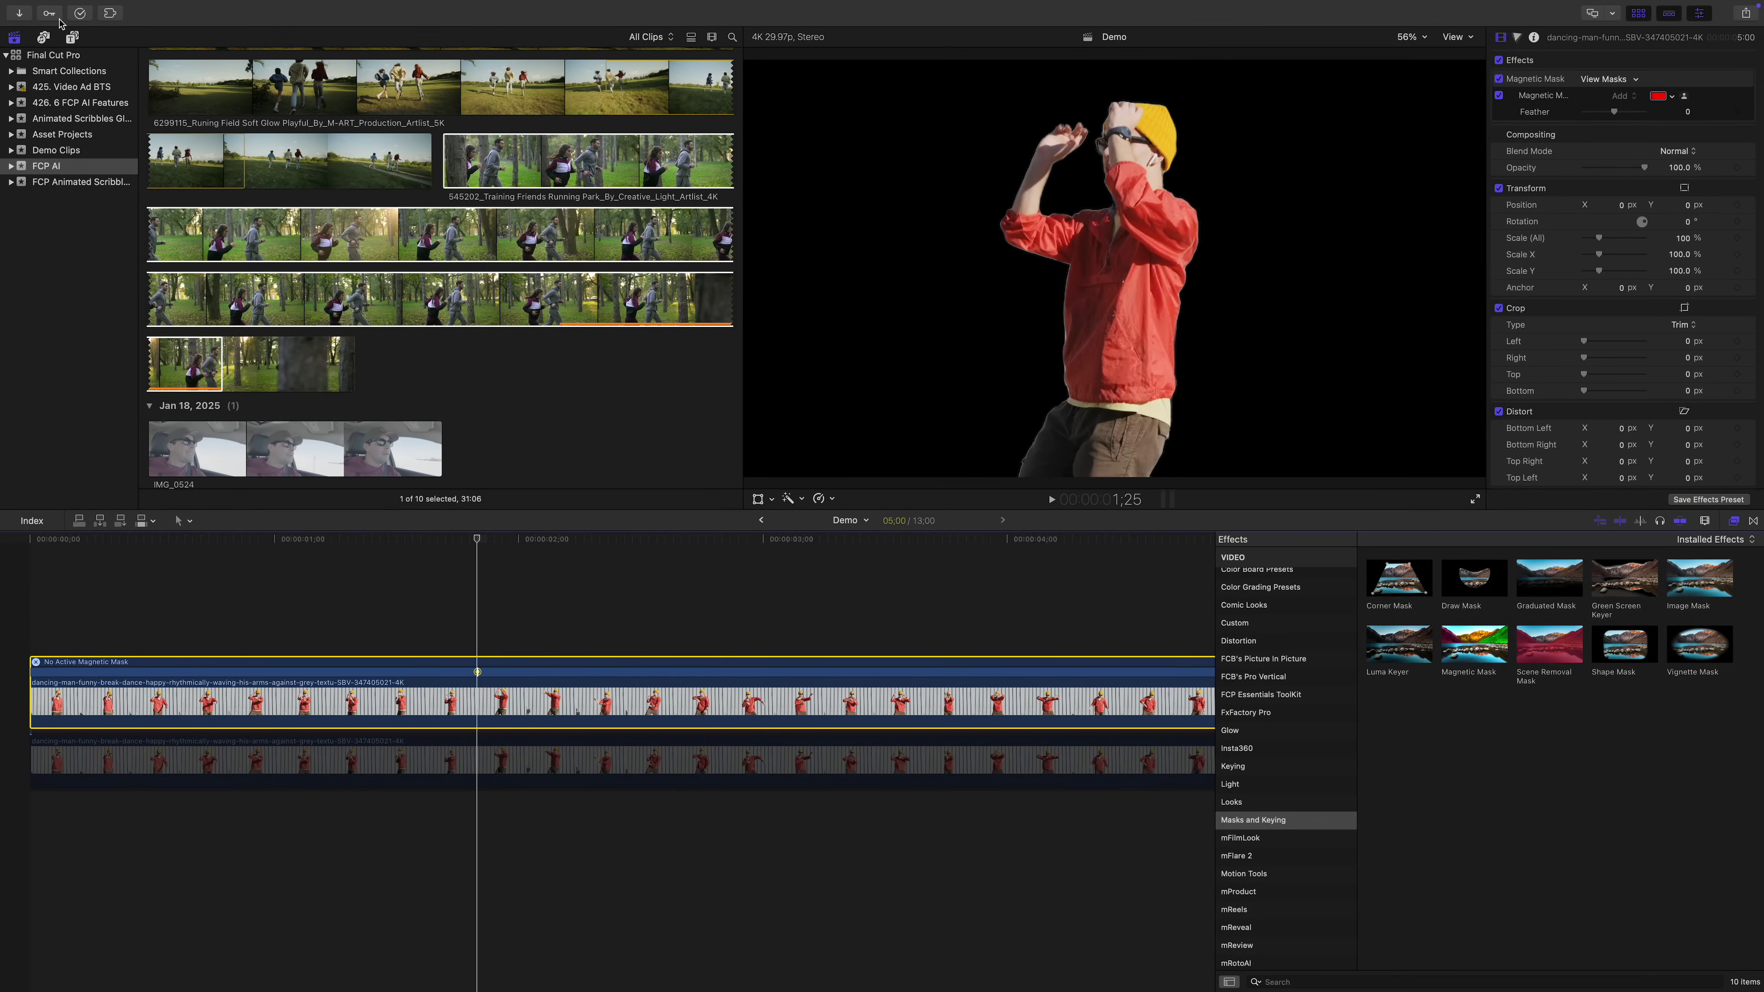
Step: Place a Basic Title reading DANCE between the two dance clips, set in Impact
click(72, 36)
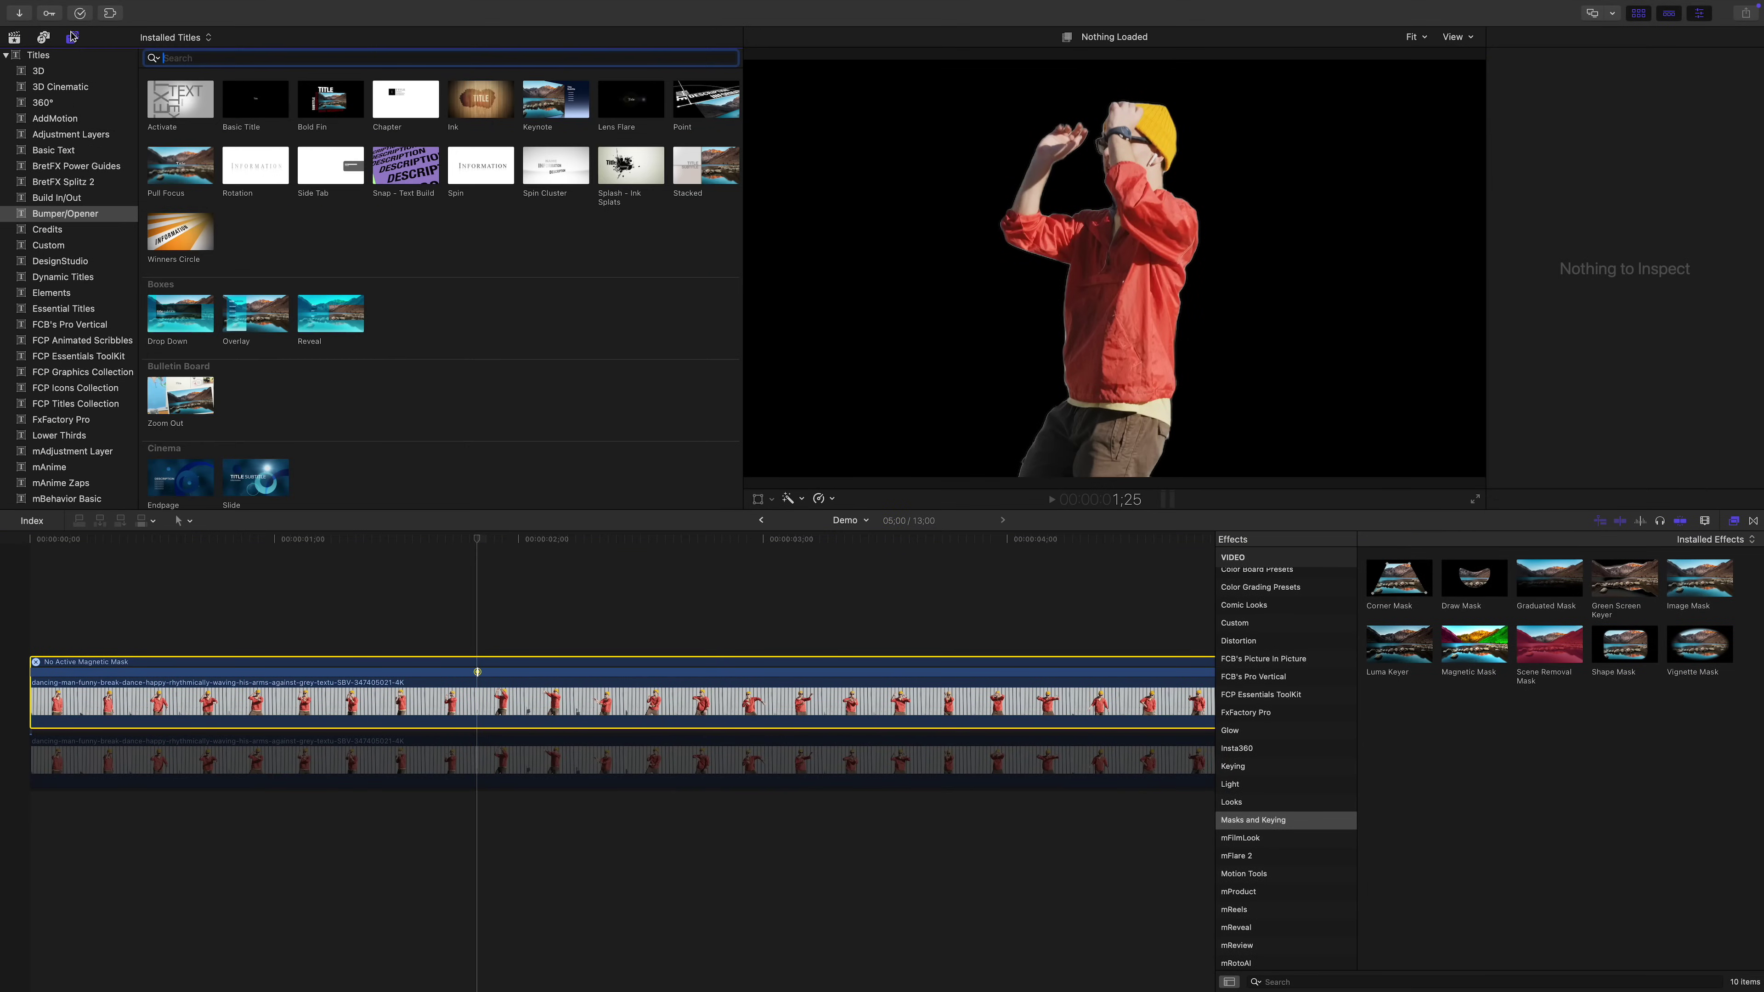
click(268, 106)
drag(268, 106, 29, 723)
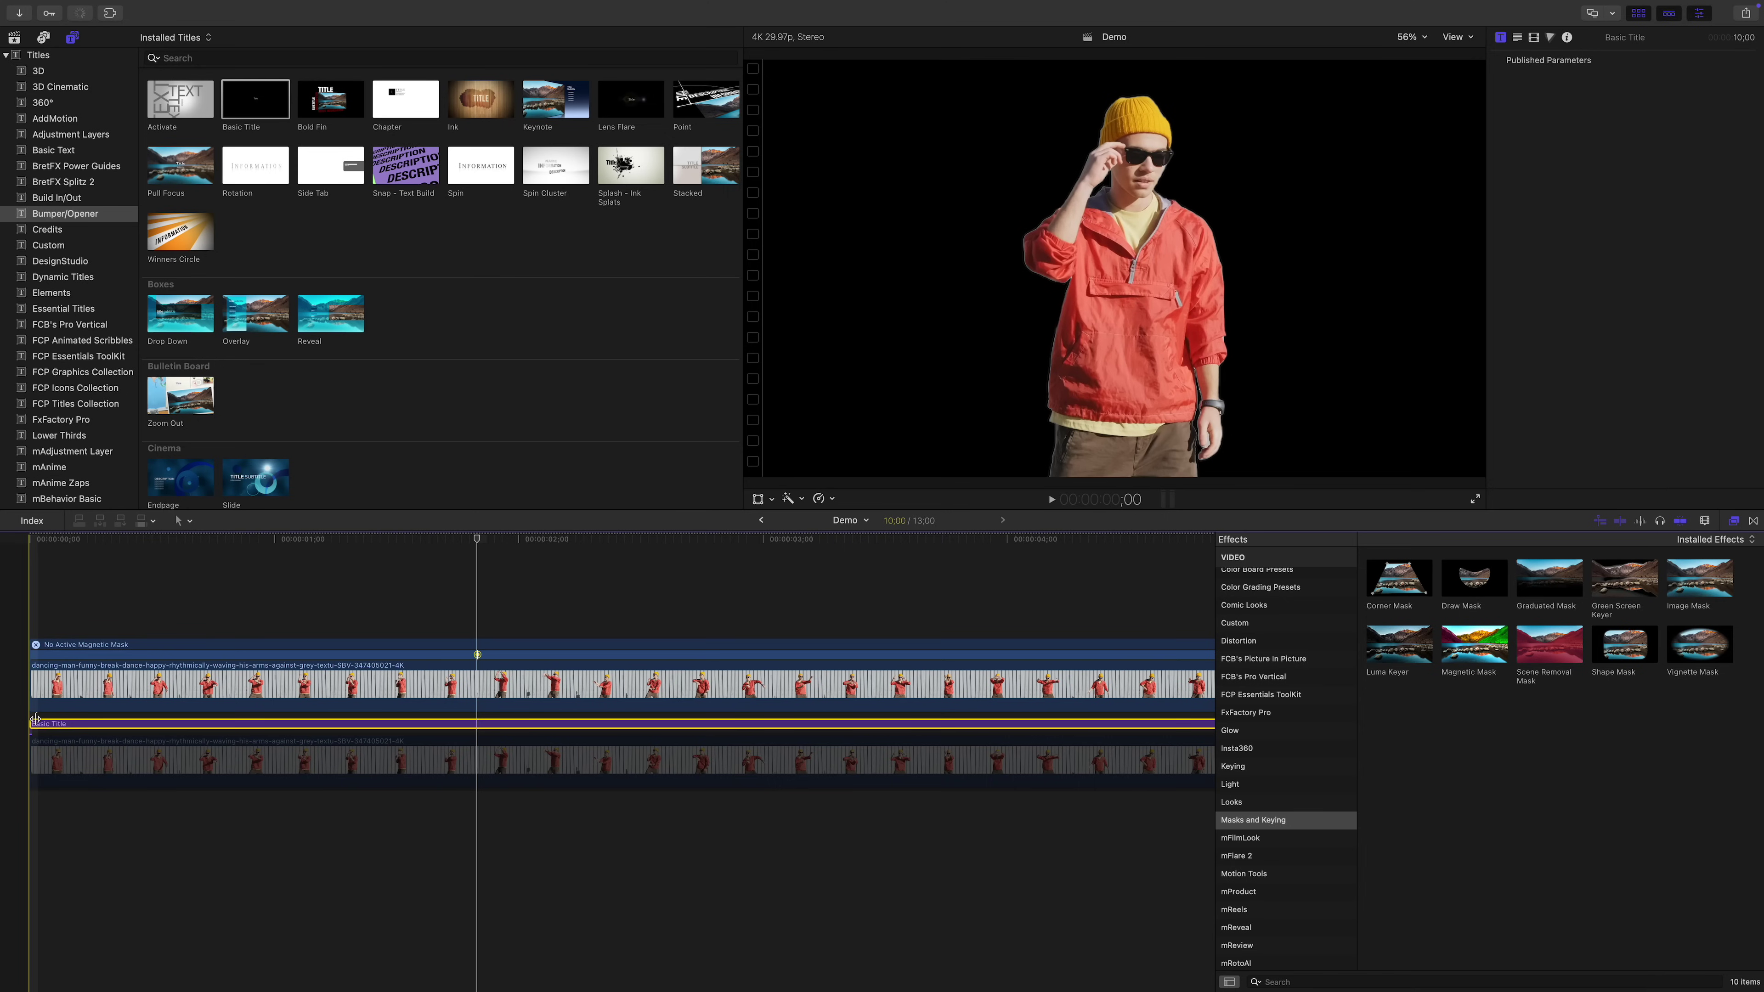
click(1608, 161)
click(1397, 418)
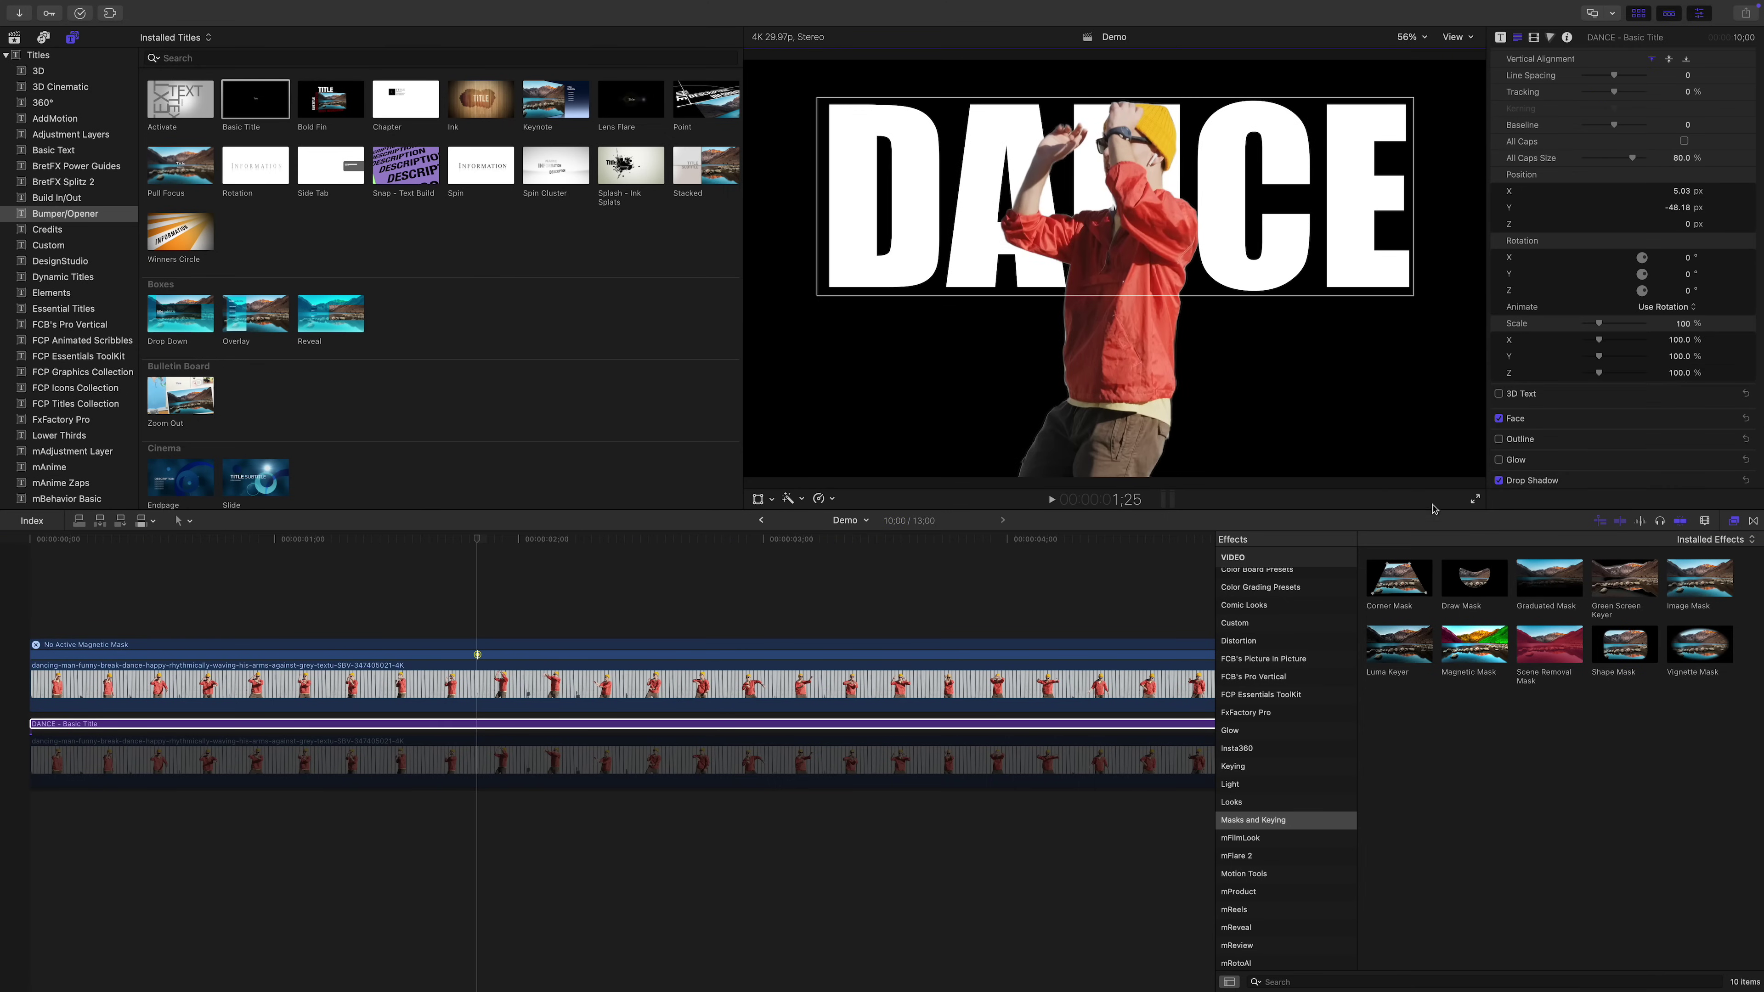
Step: Re-enable the original dance clip and play back the layered title composite
click(482, 768)
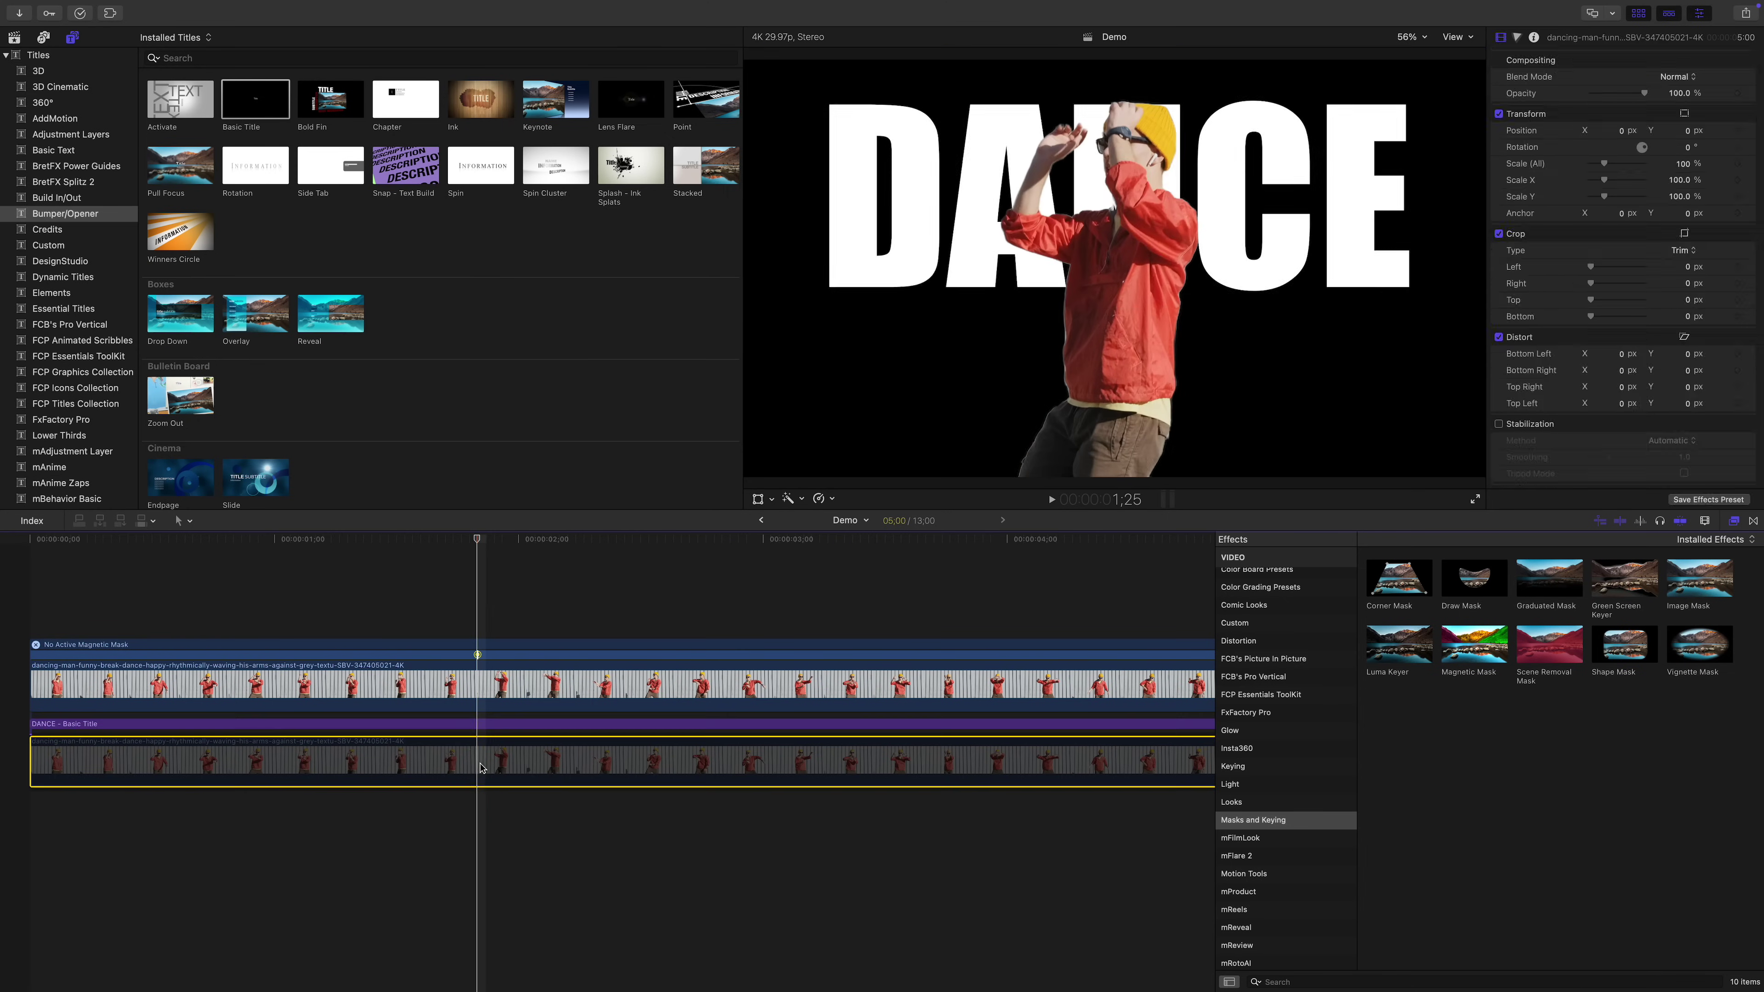
key(v)
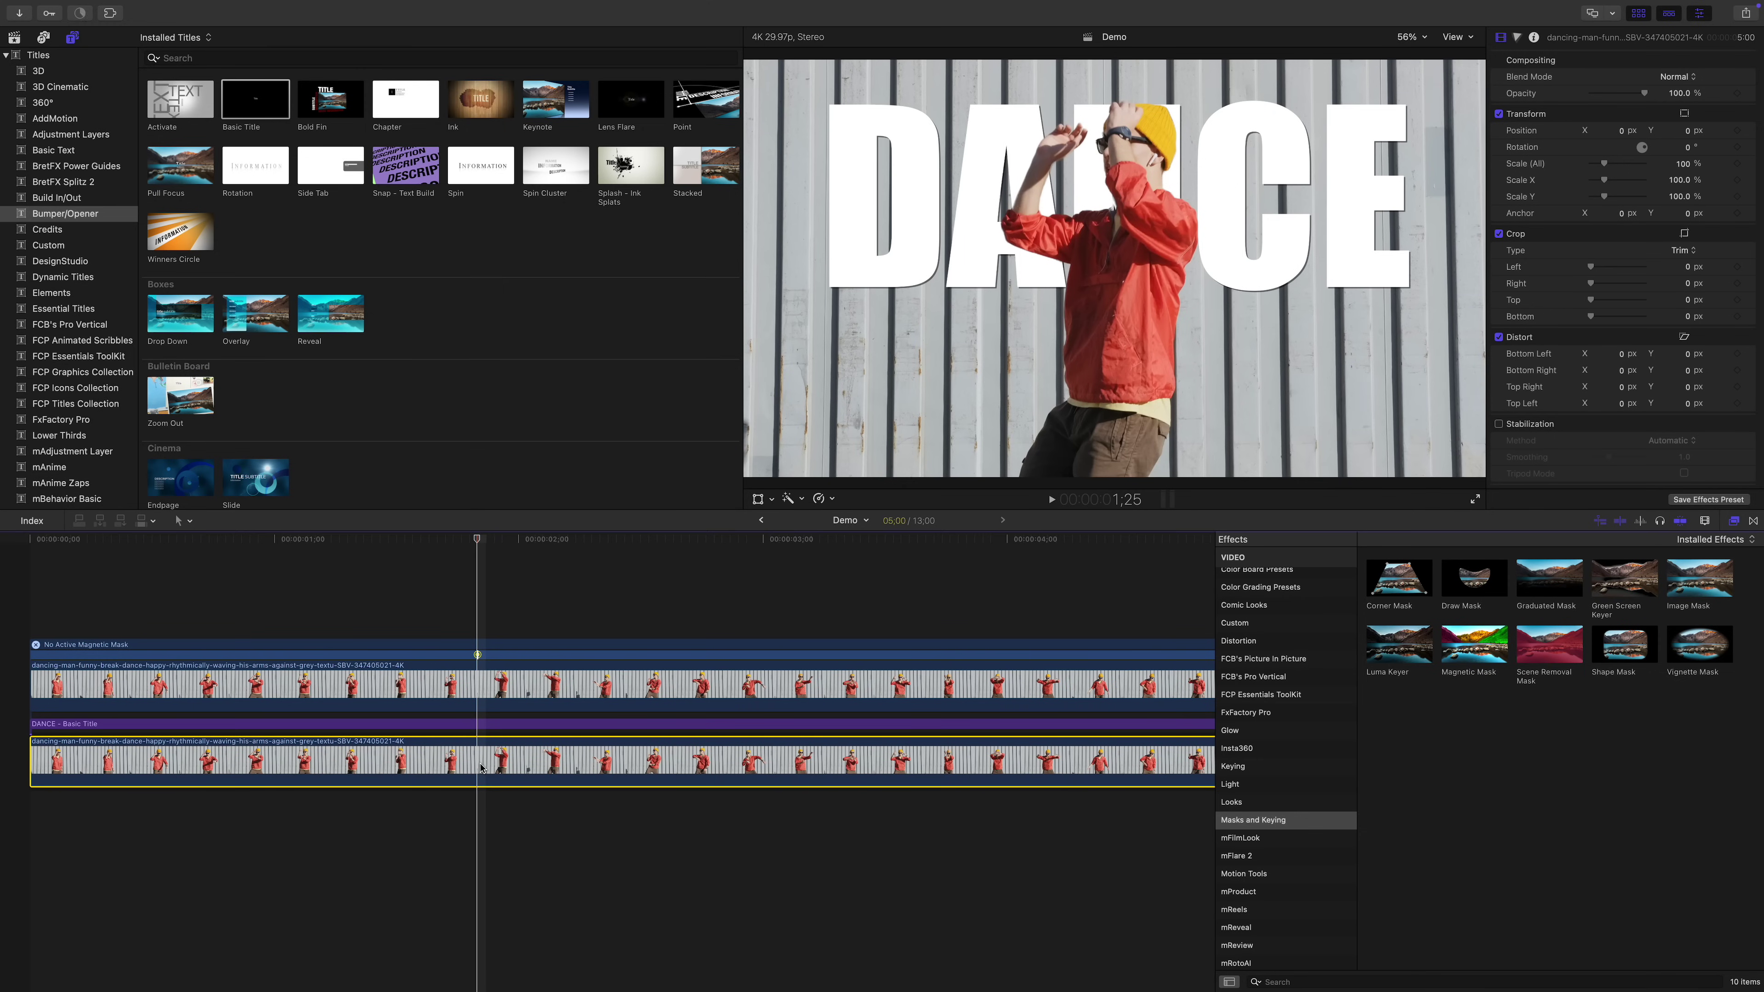
key(space)
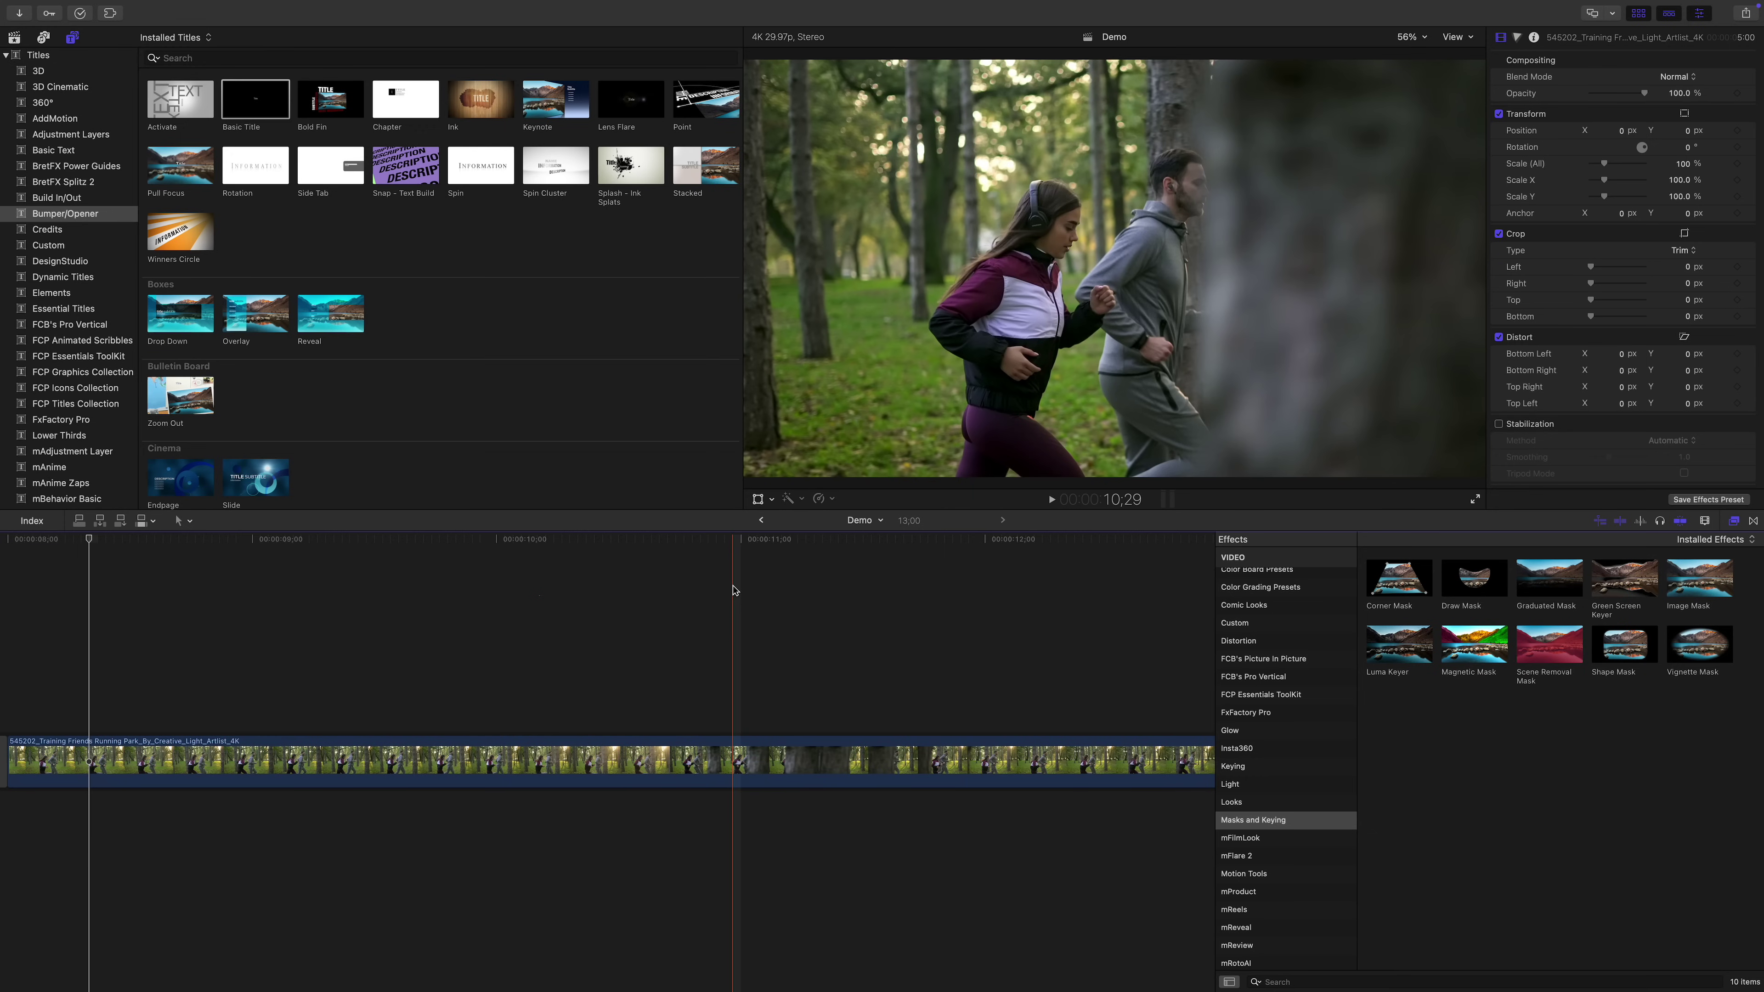
Step: Duplicate the runners clip upward, disable the lower copy, and add Magnetic Mask to the upper copy
click(721, 775)
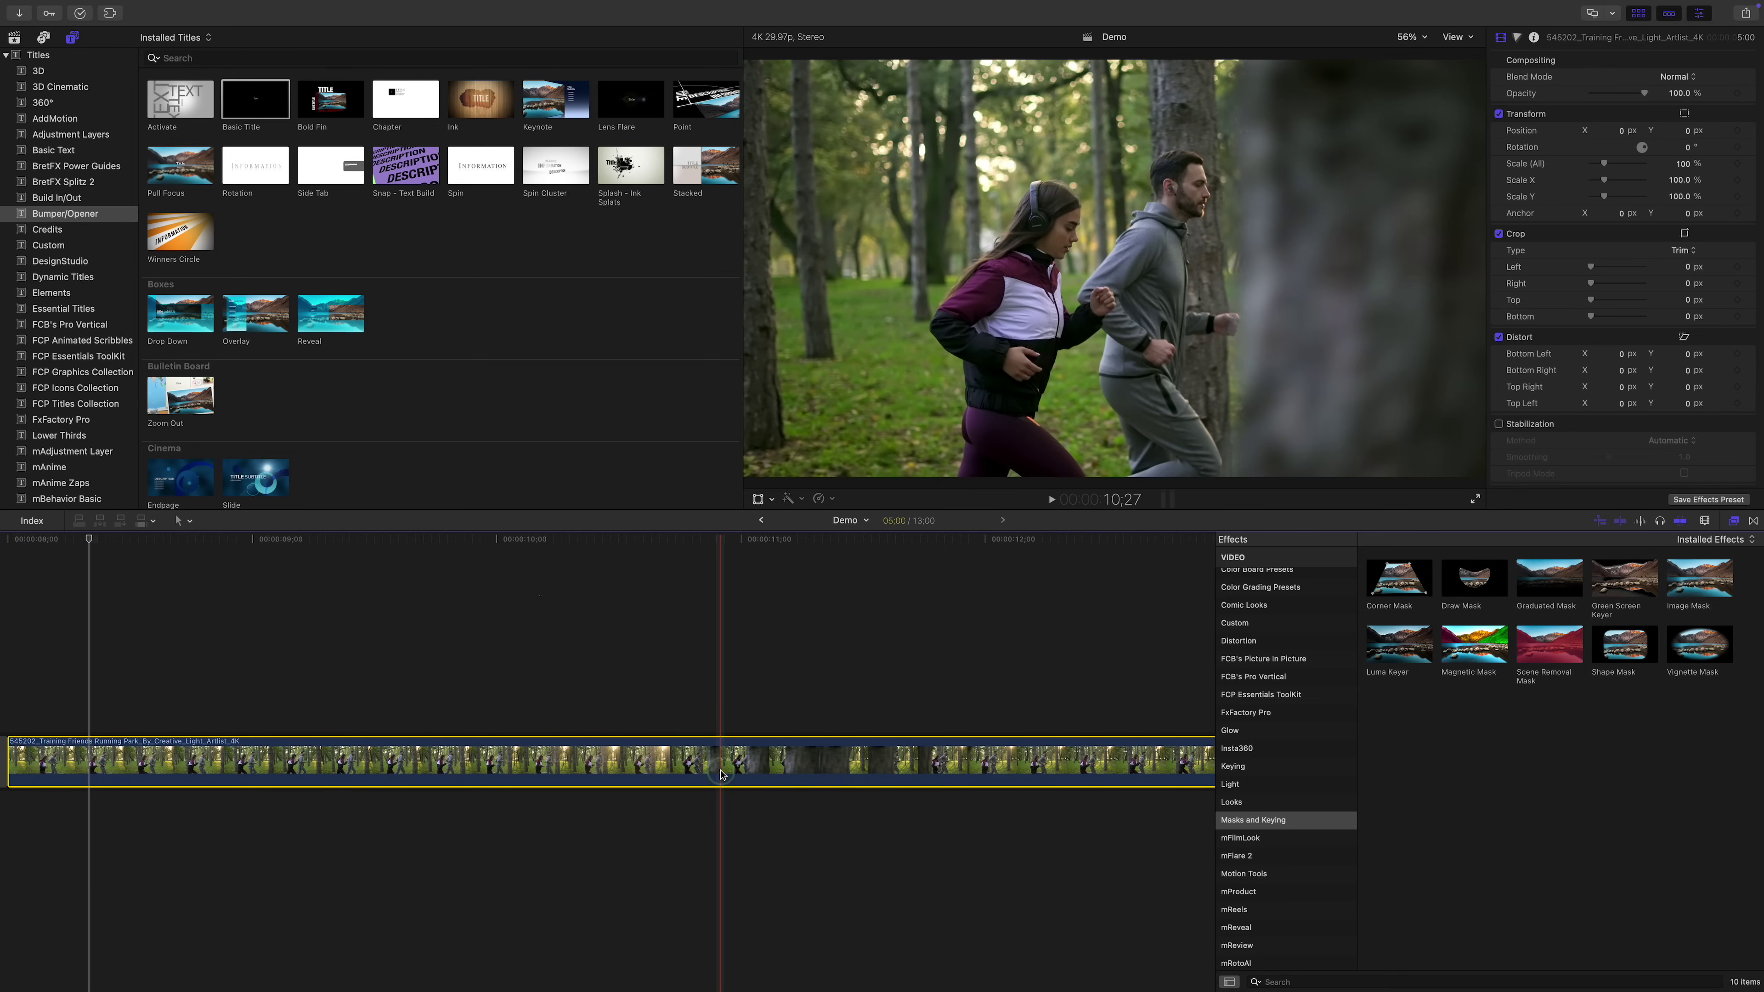
drag(721, 775, 724, 736)
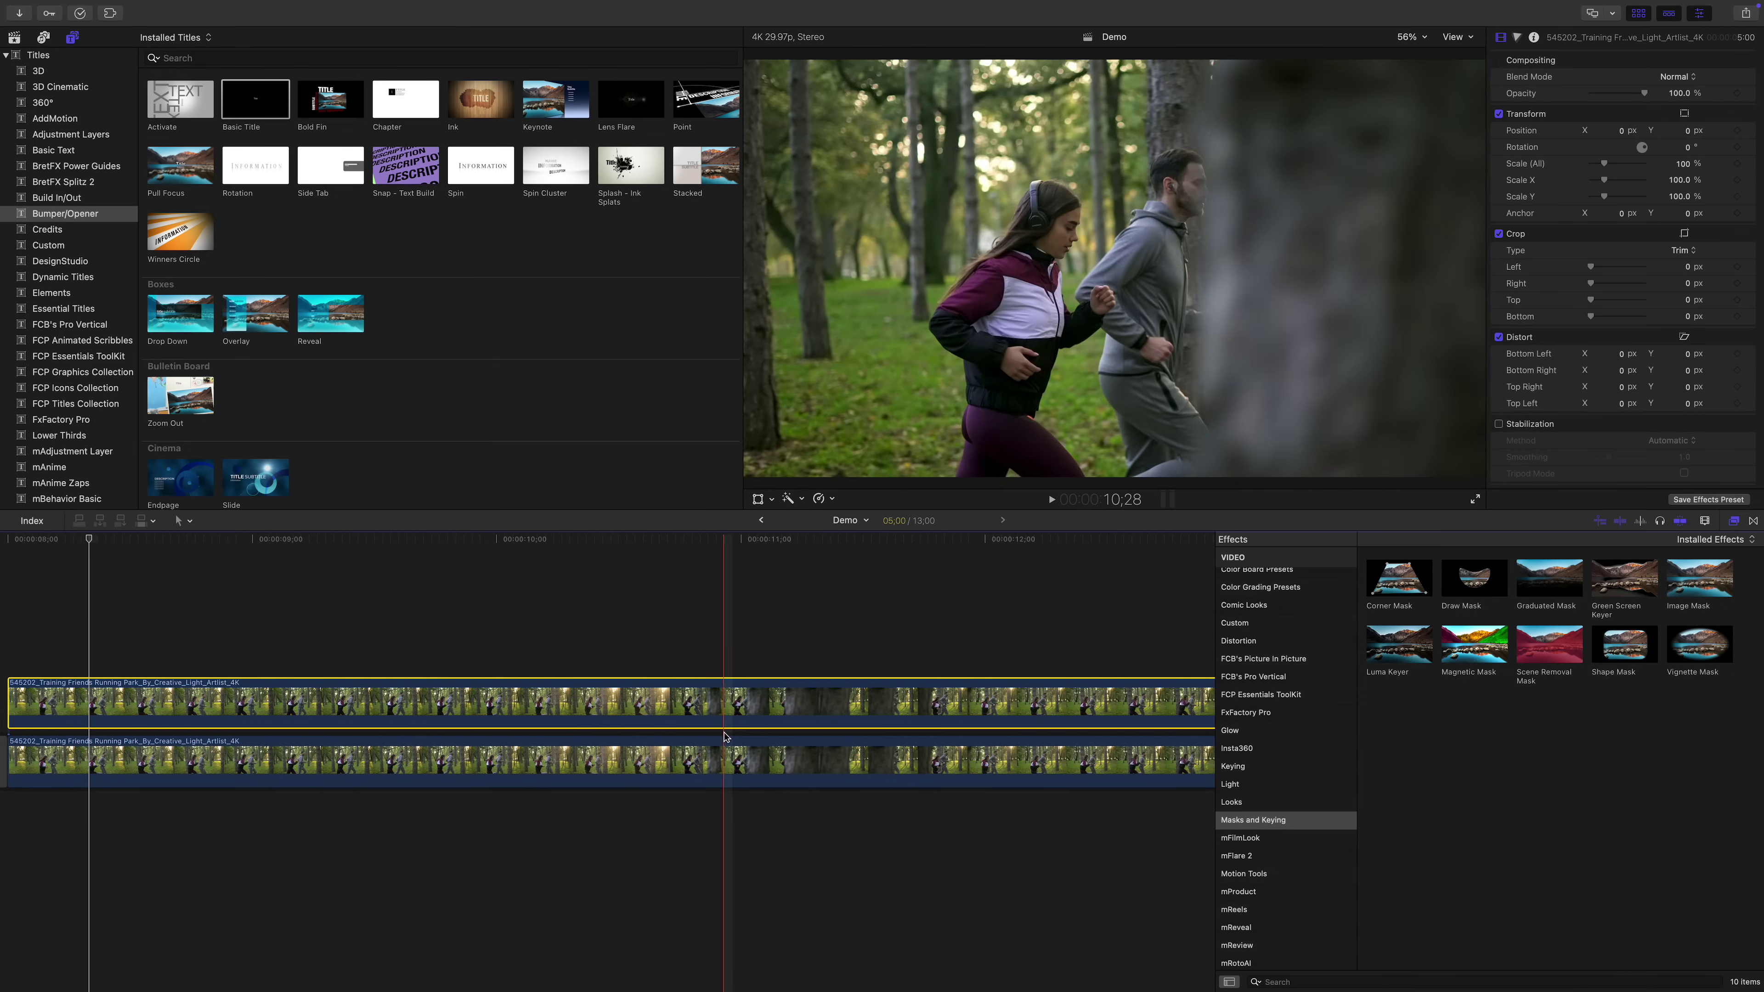
click(720, 750)
key(v)
click(722, 710)
drag(1473, 644, 693, 687)
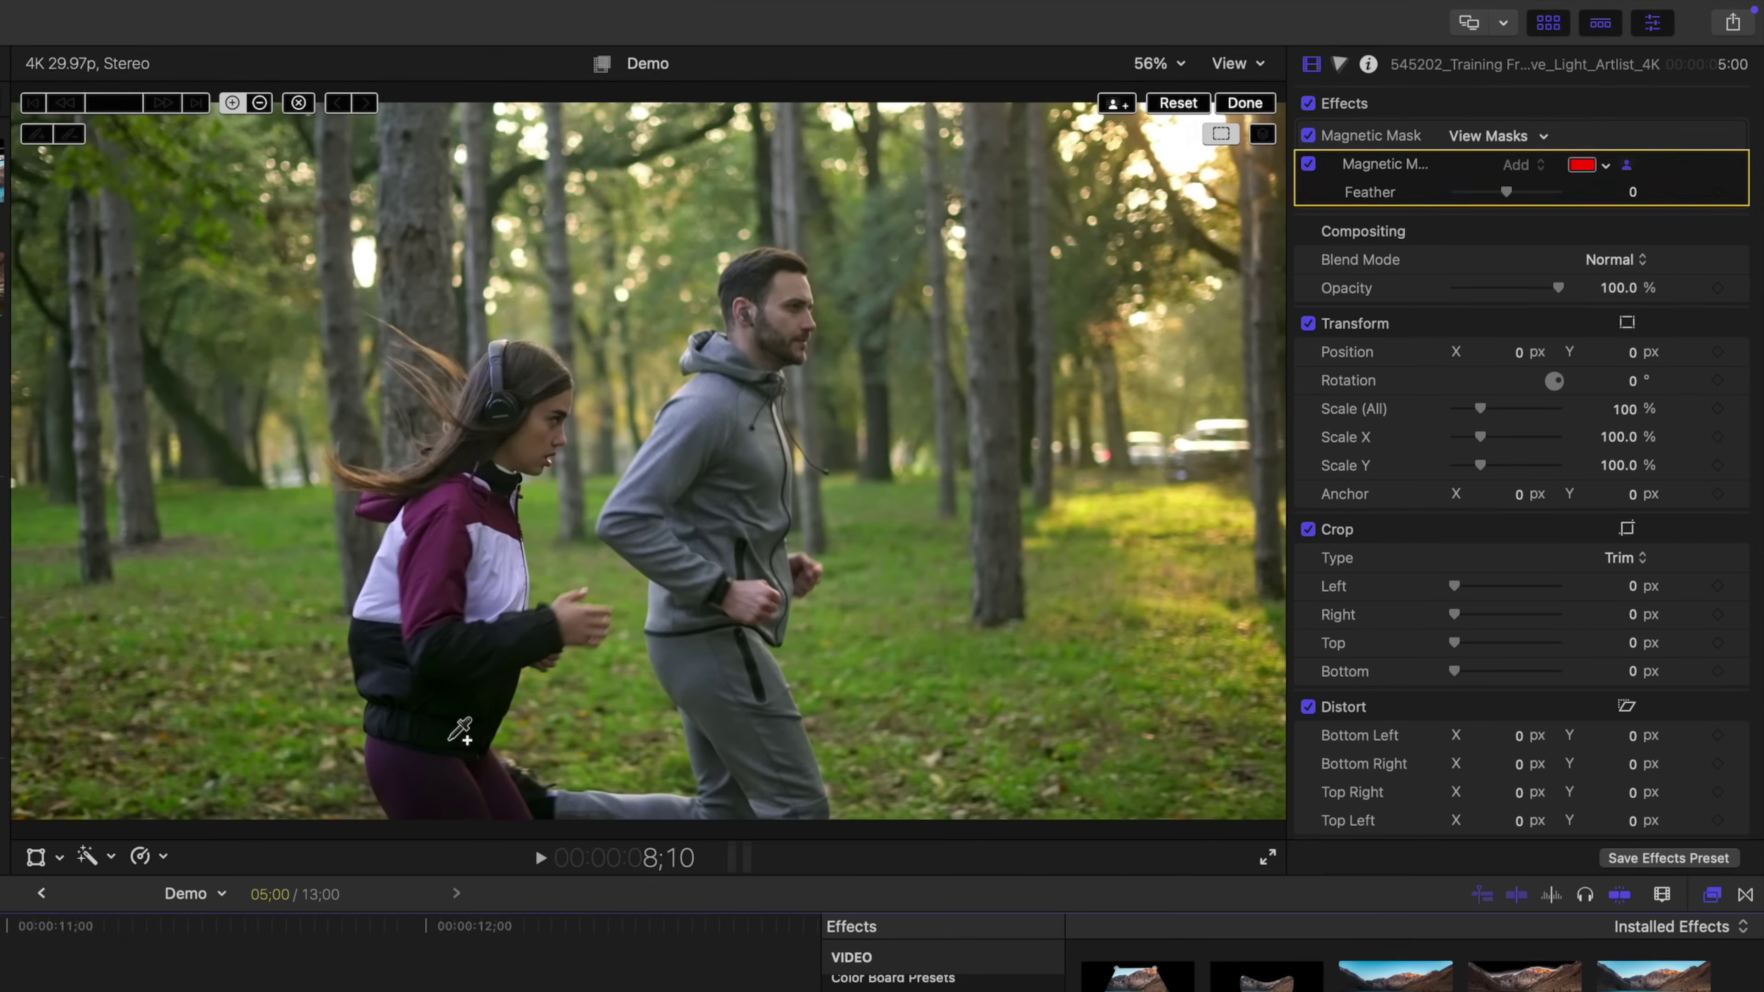
Step: Mask the running woman, extending it over her hair and trimming the excess area
click(449, 702)
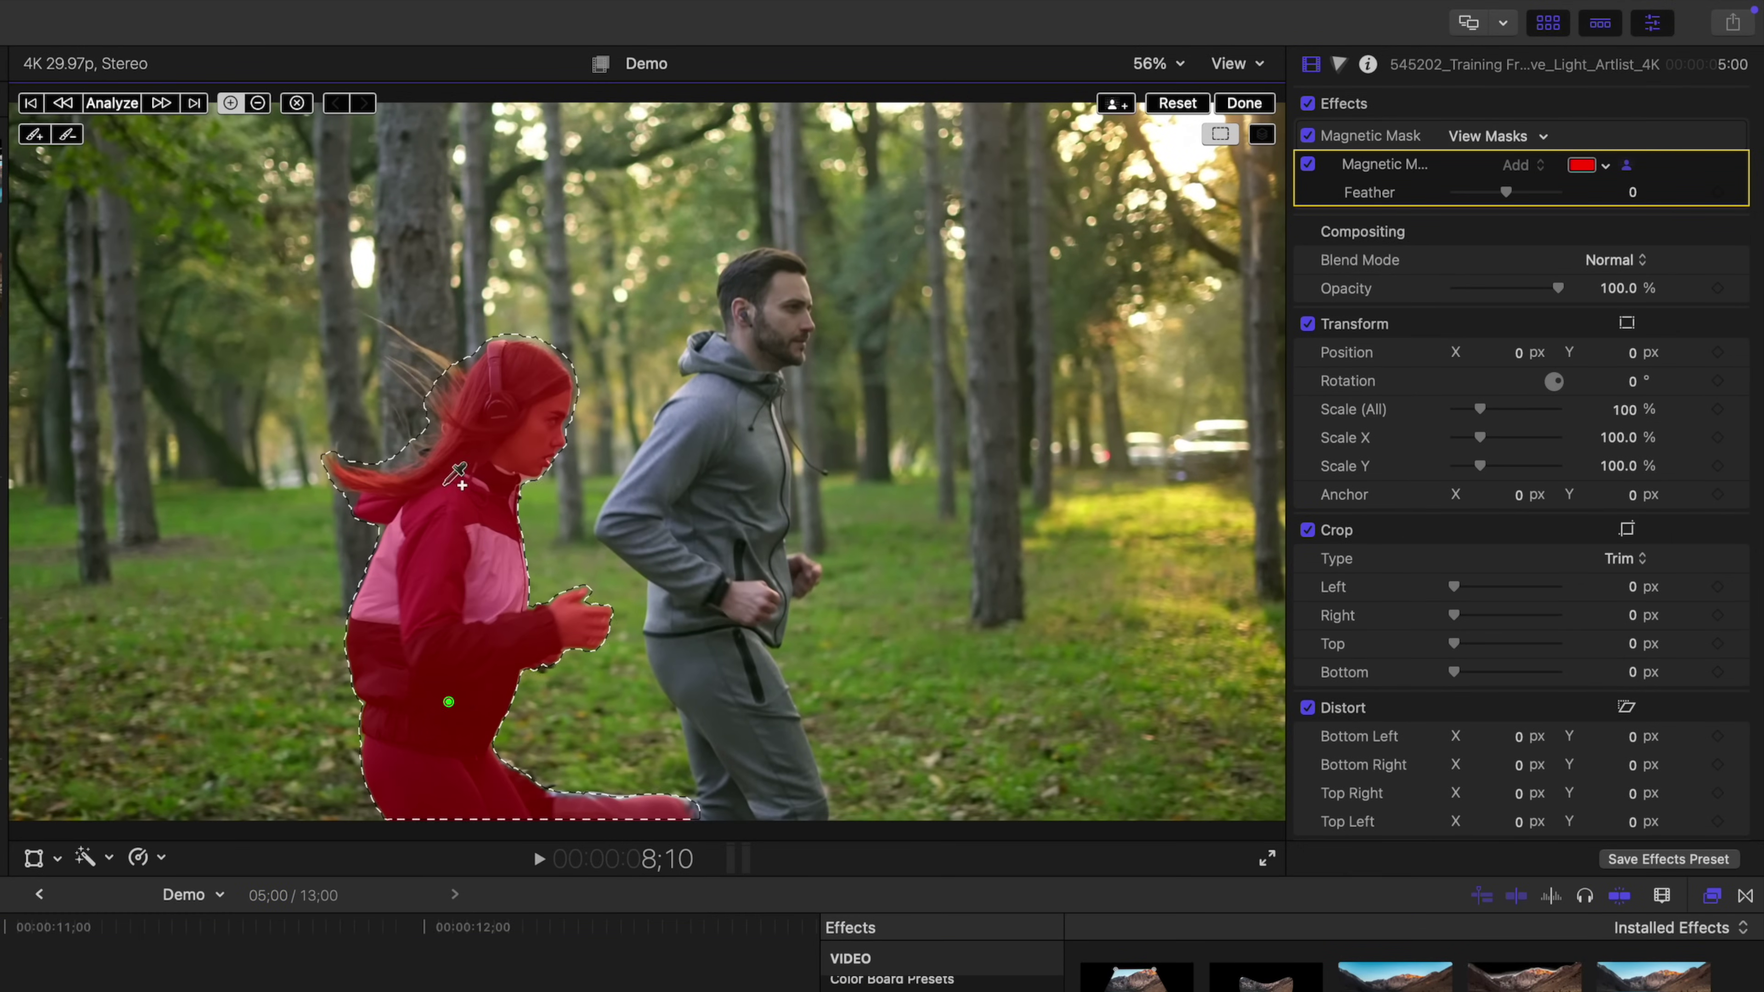
click(441, 361)
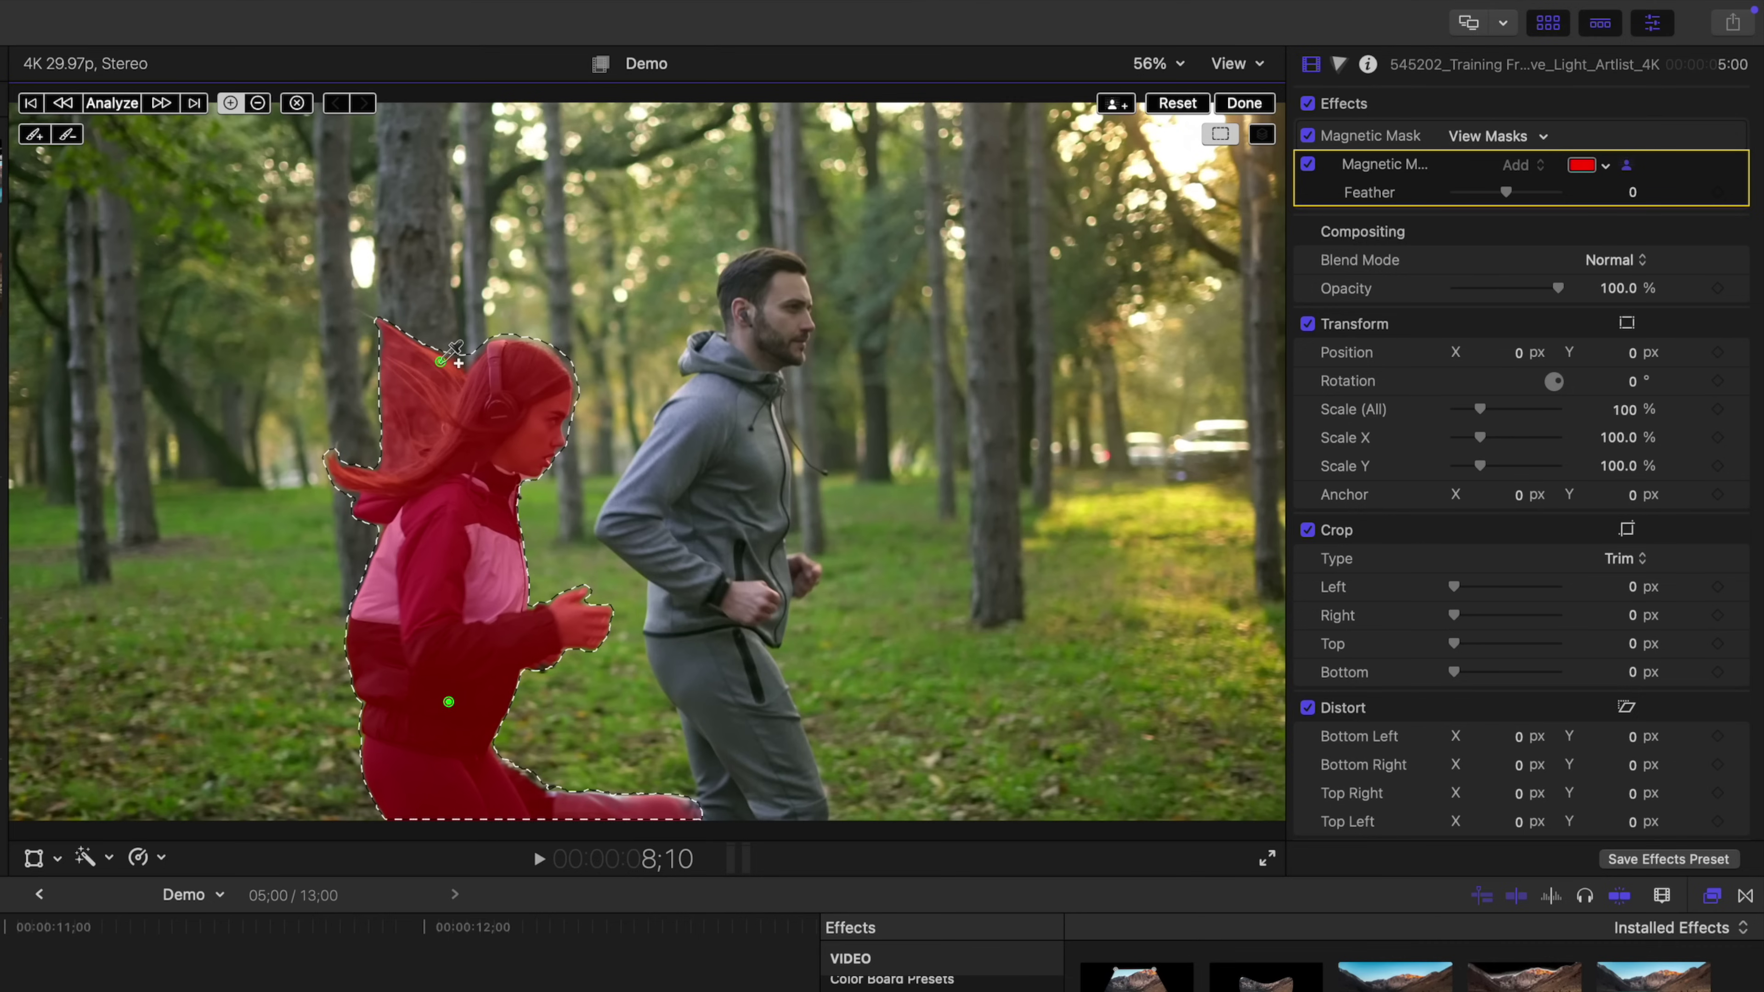
alt+click(403, 436)
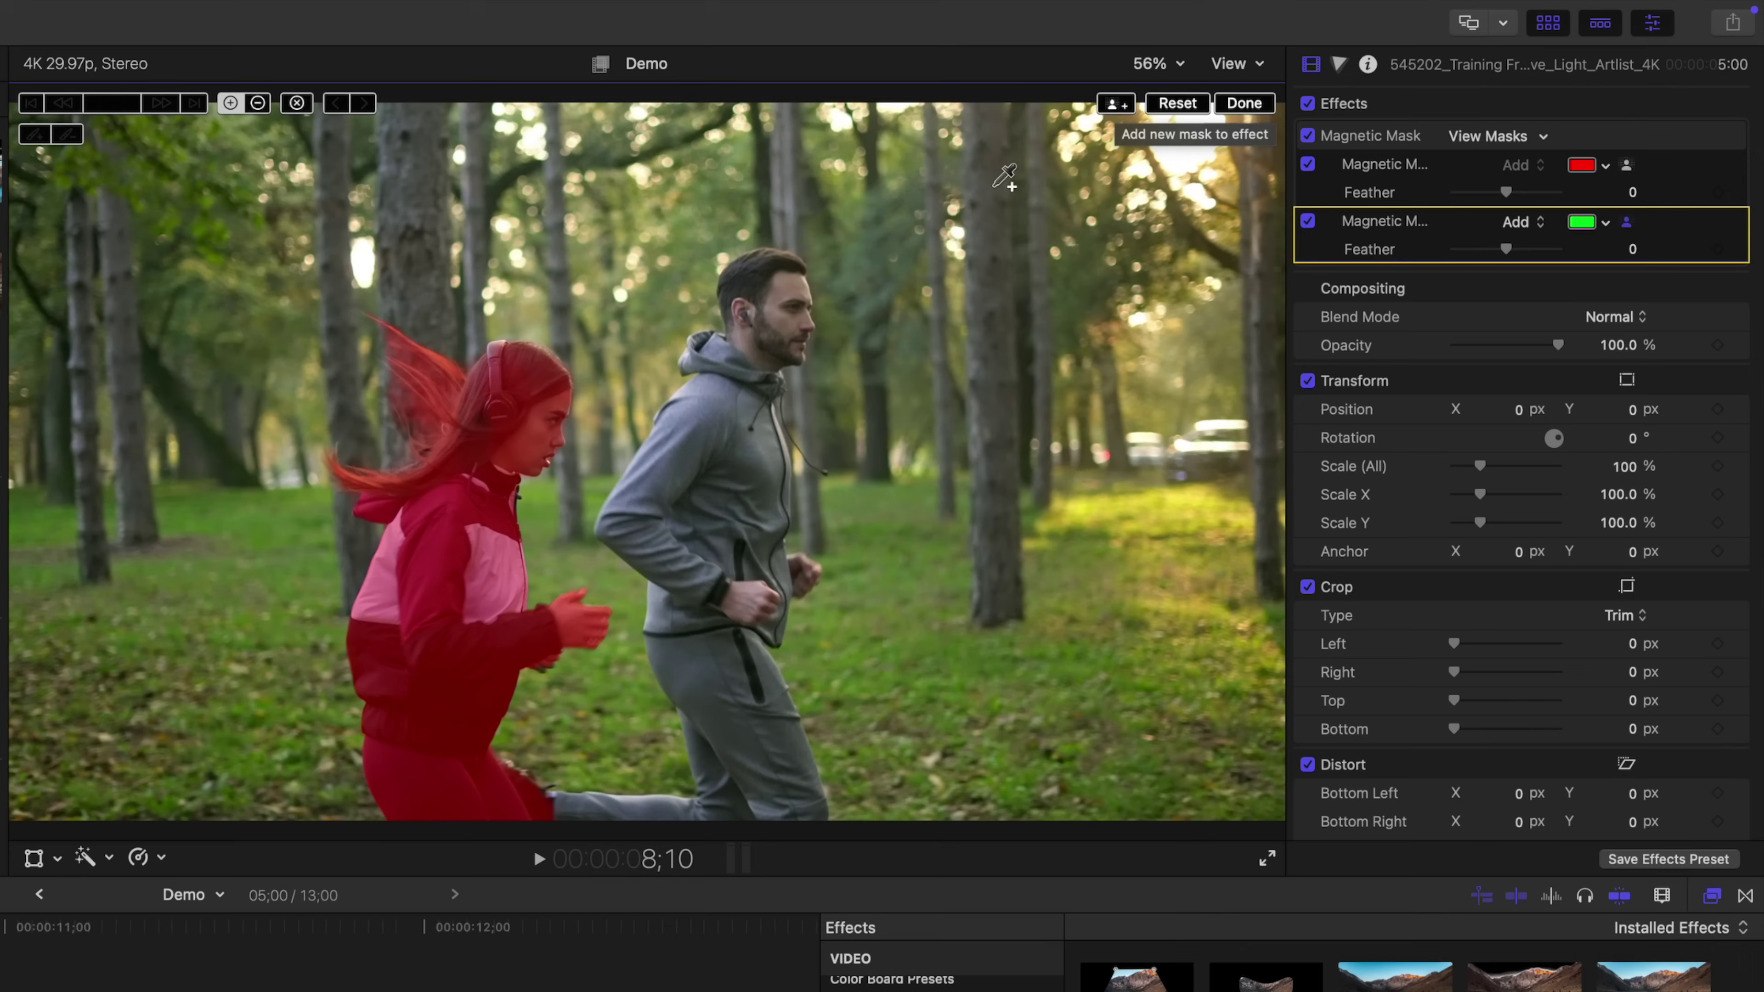
Step: Mask the man, including his shoe, and track both masks through the clip
click(705, 484)
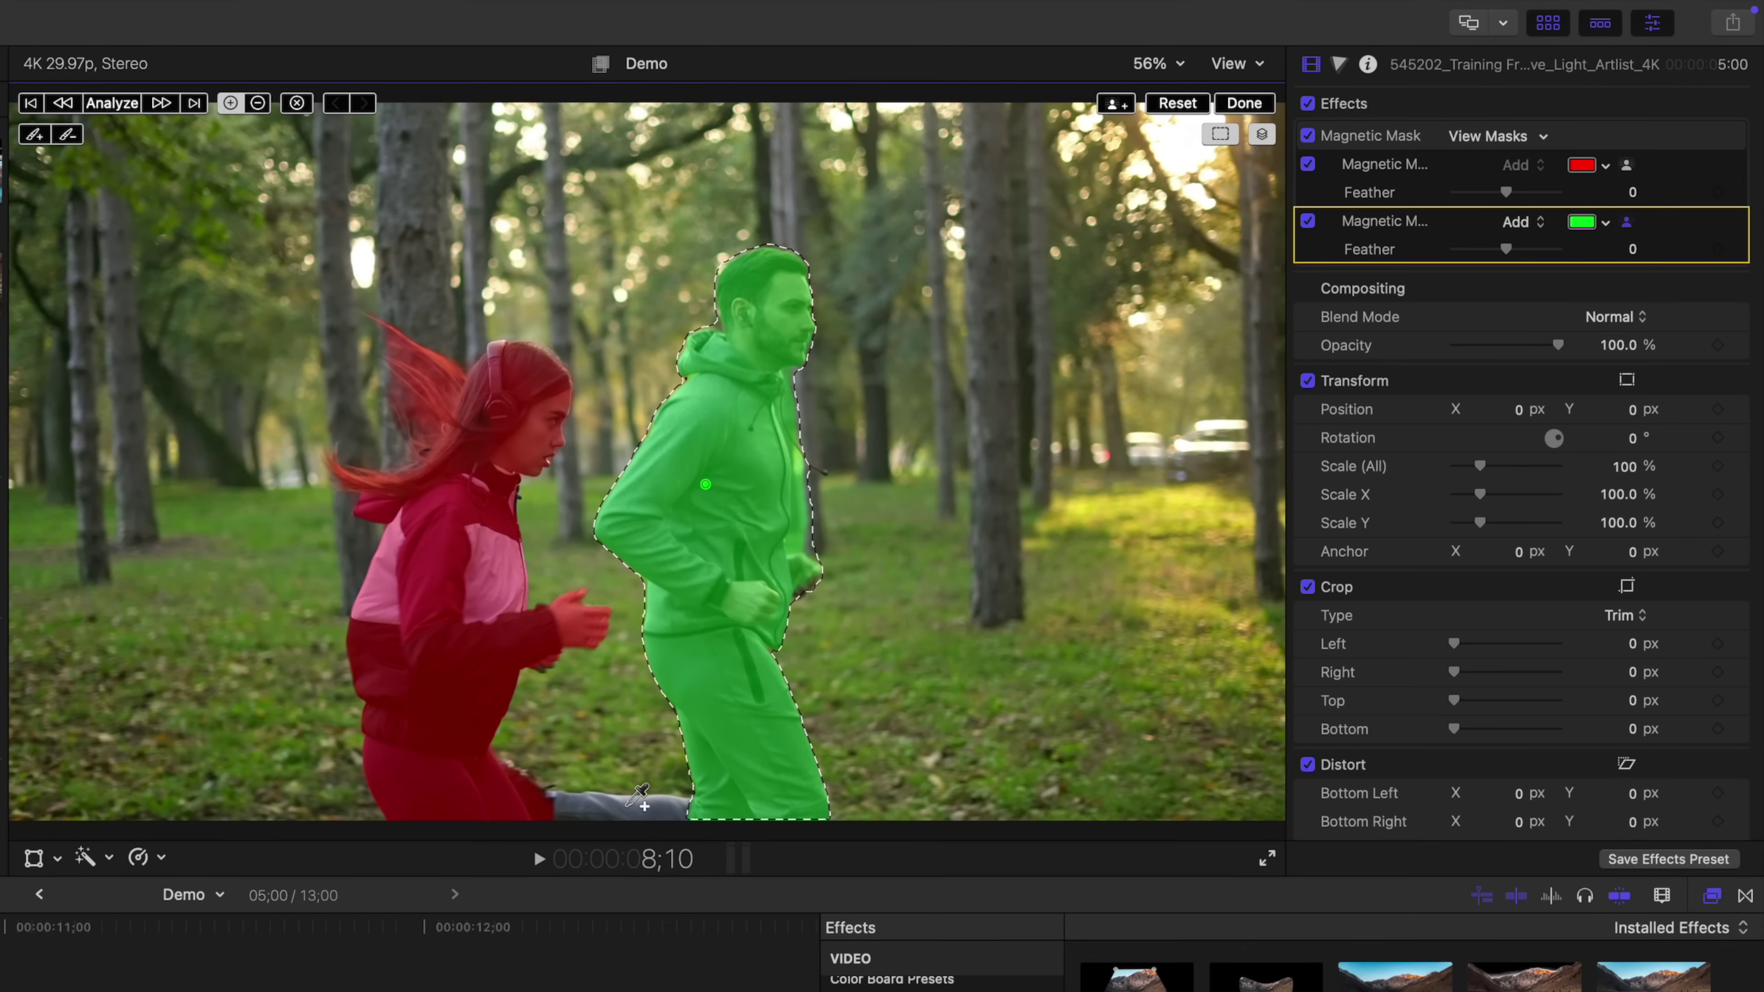
click(630, 804)
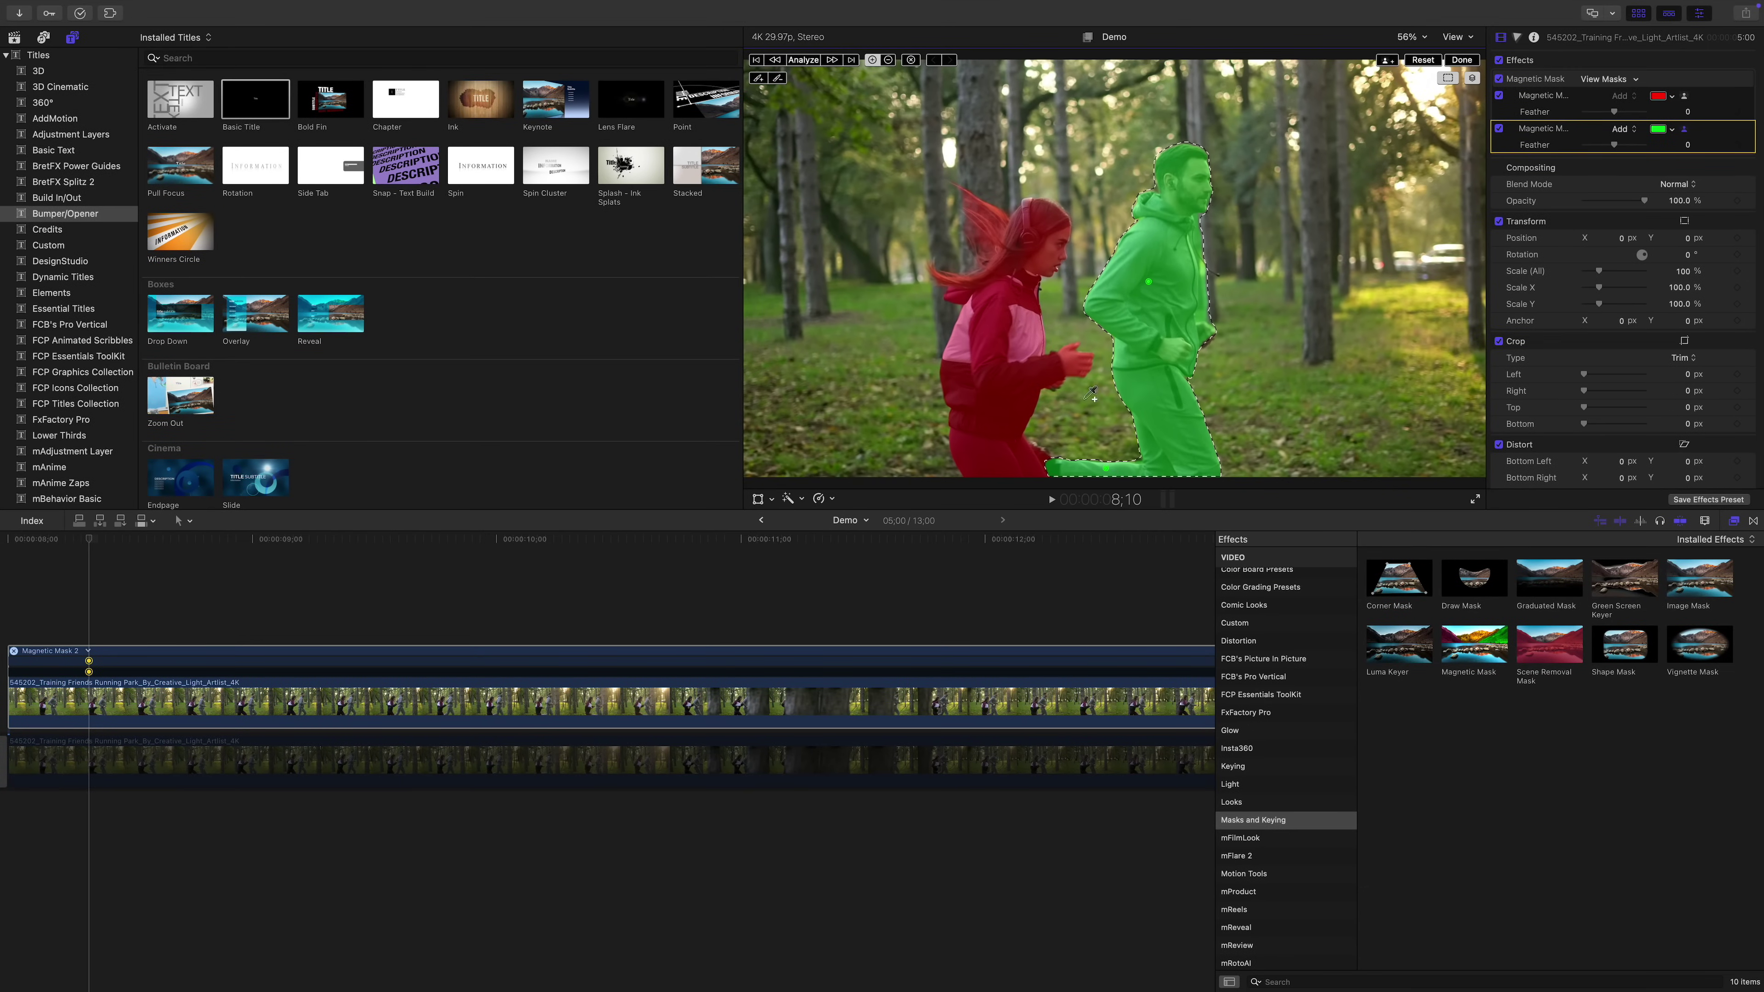
click(802, 60)
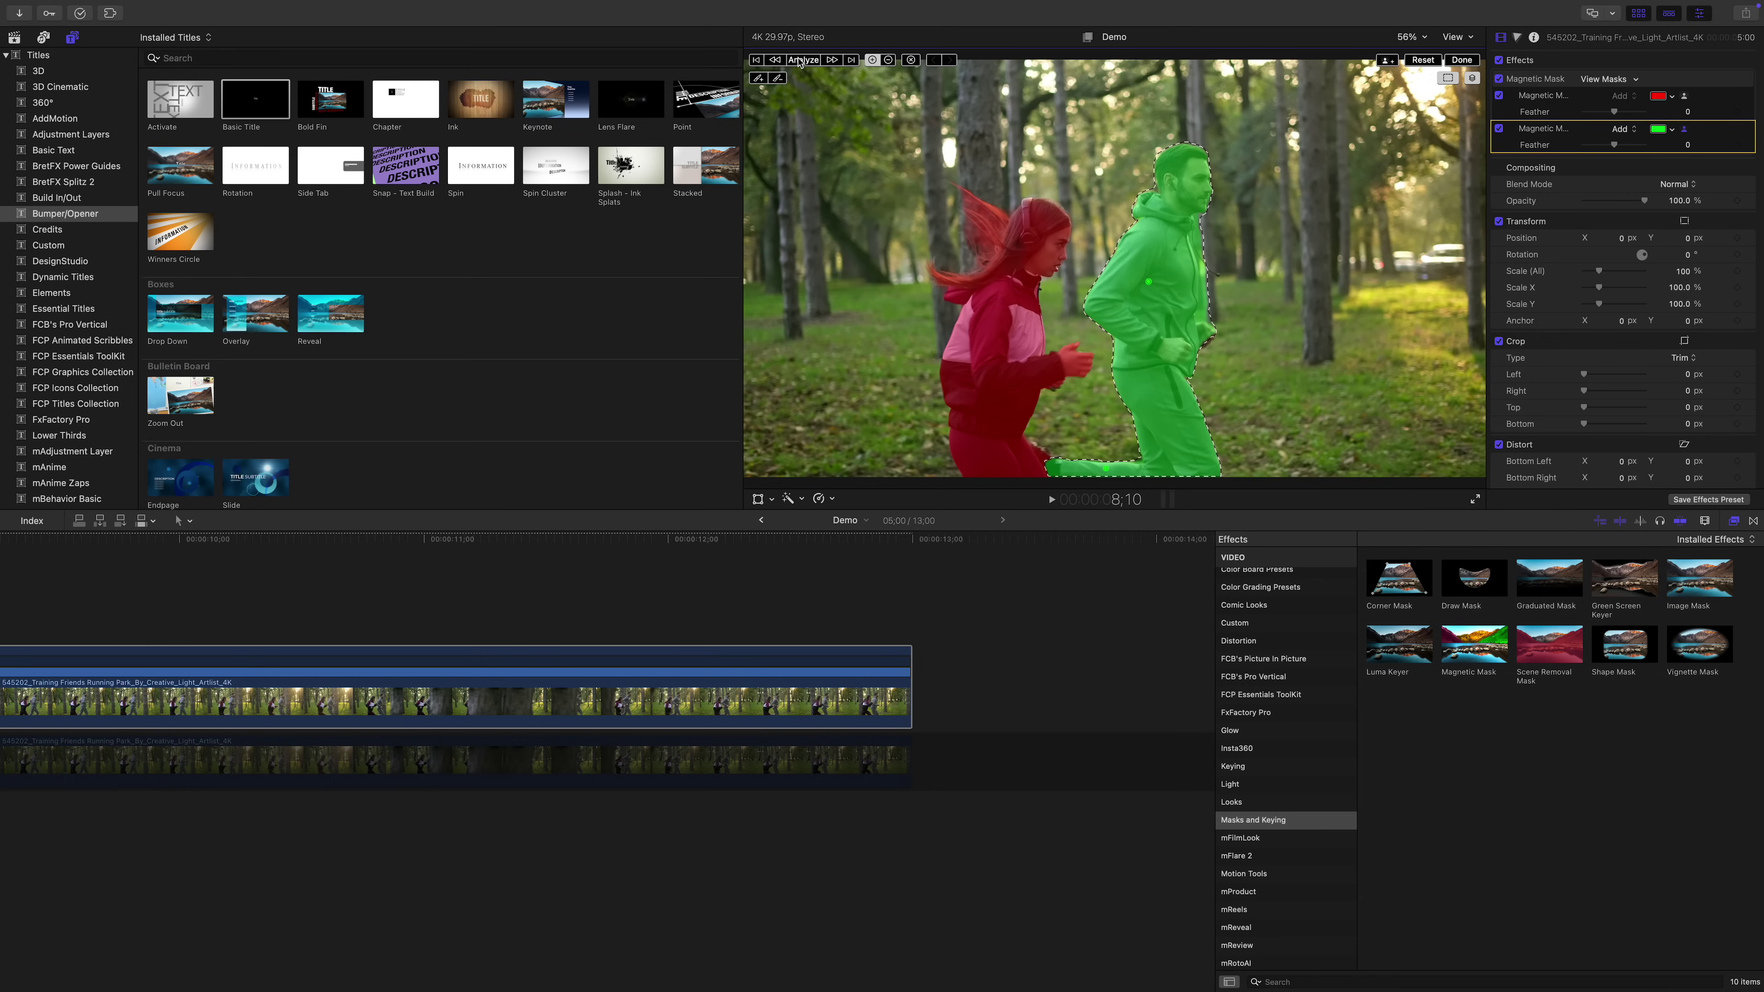
Step: Make the woman's red mask active, track it through the whole clip, and finish editing
click(1533, 99)
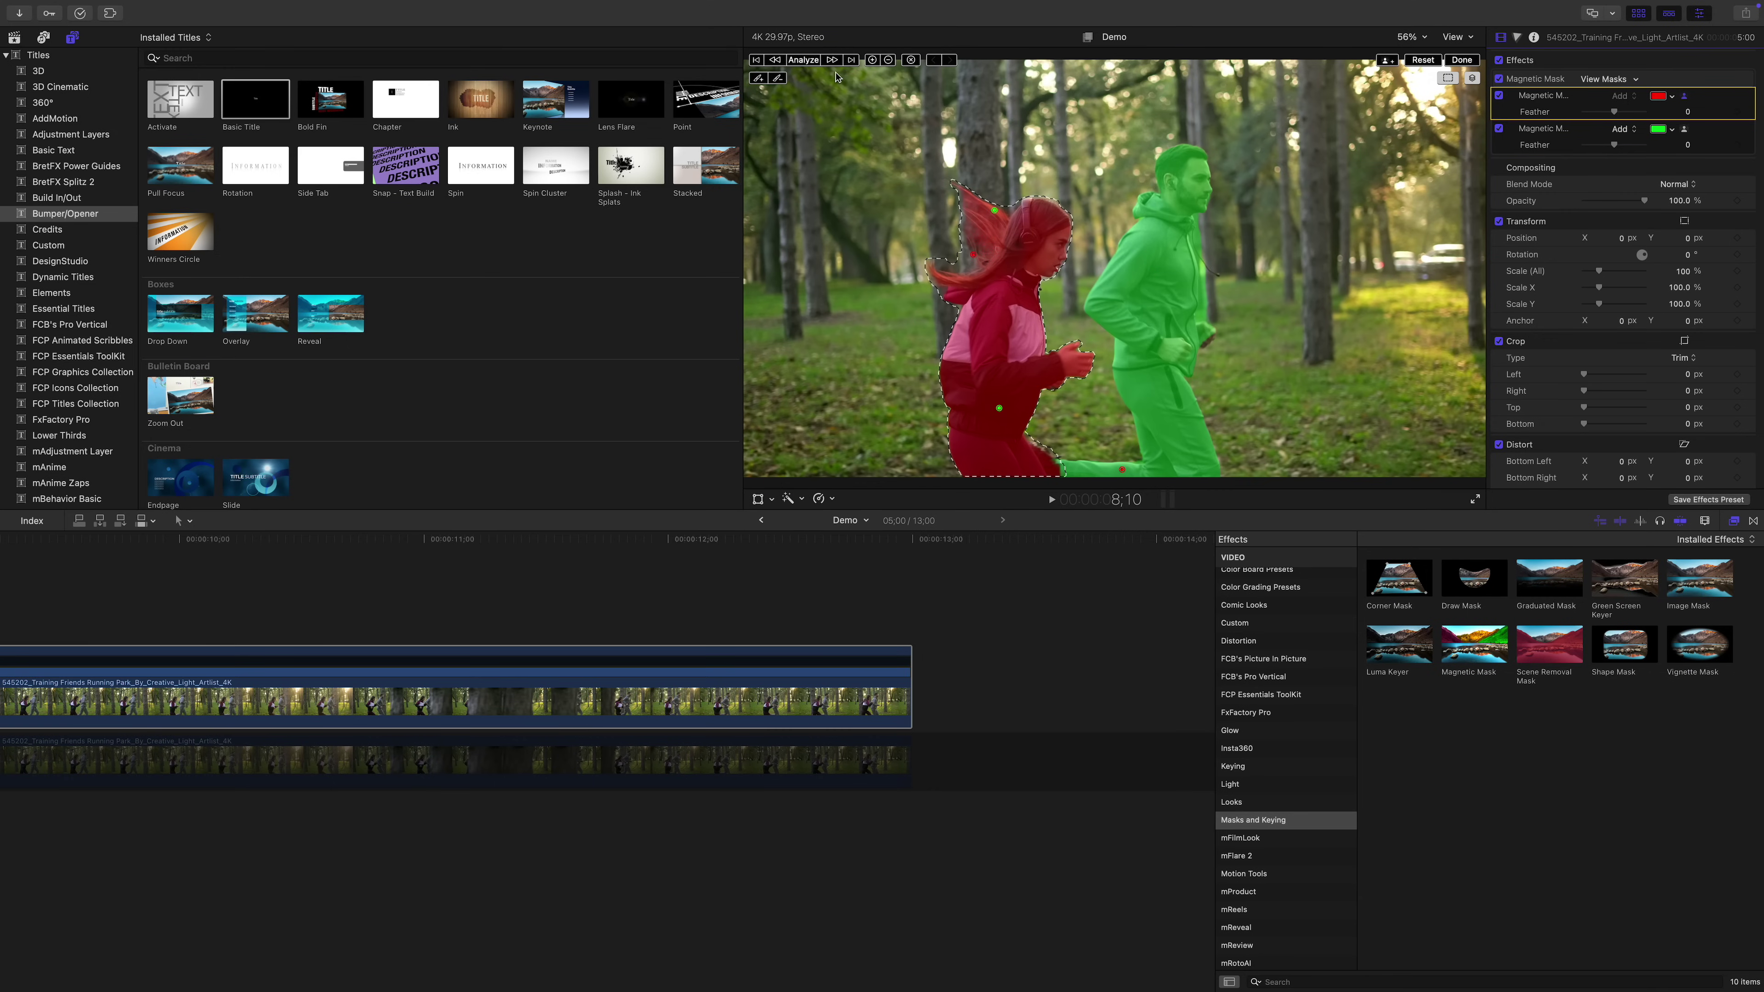
click(804, 61)
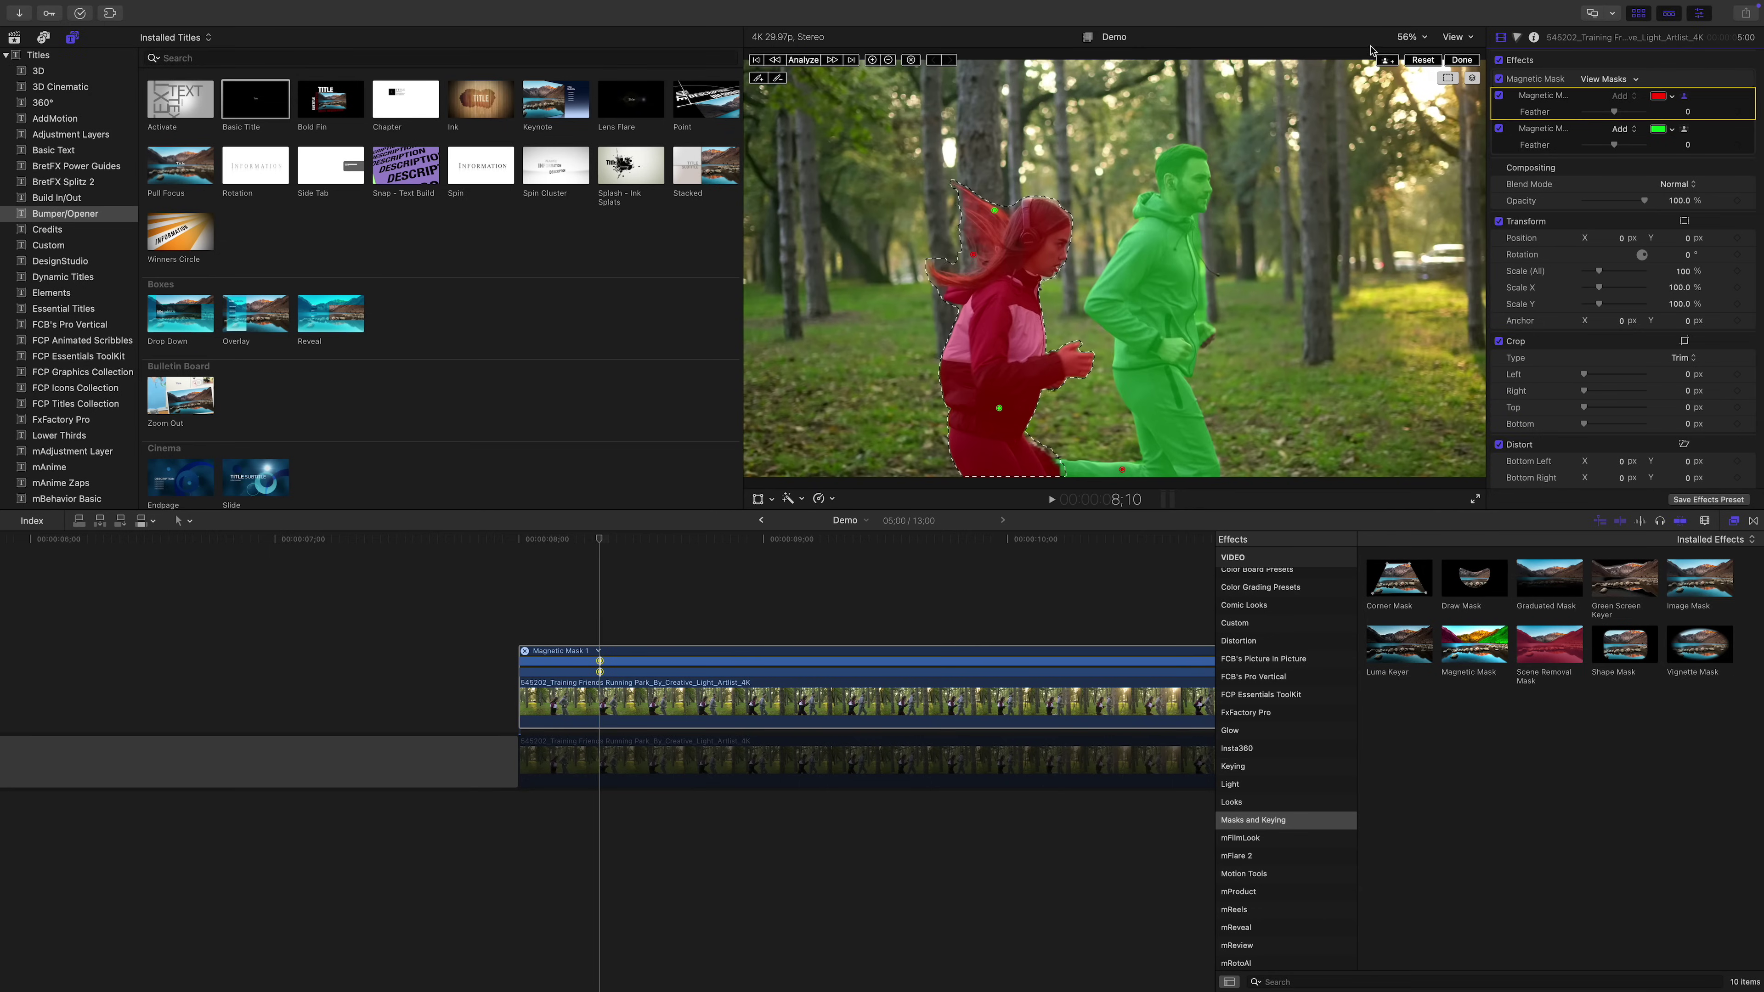
click(1462, 61)
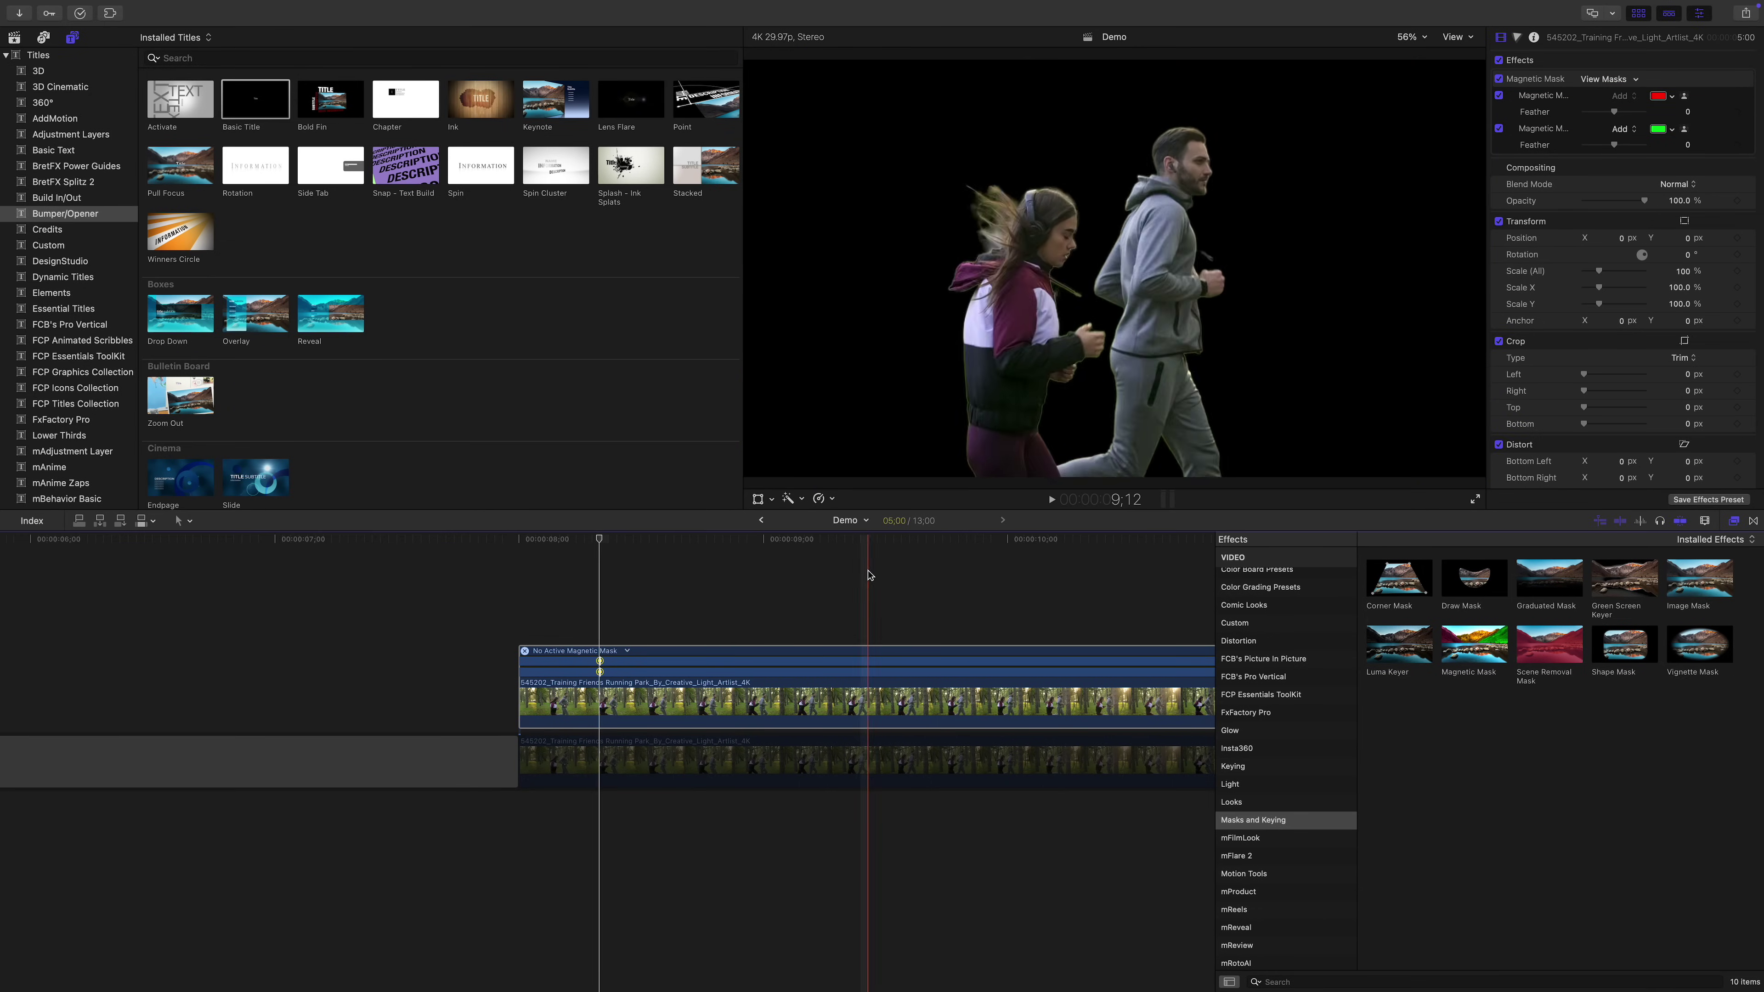
scroll(979, 549, right, 5)
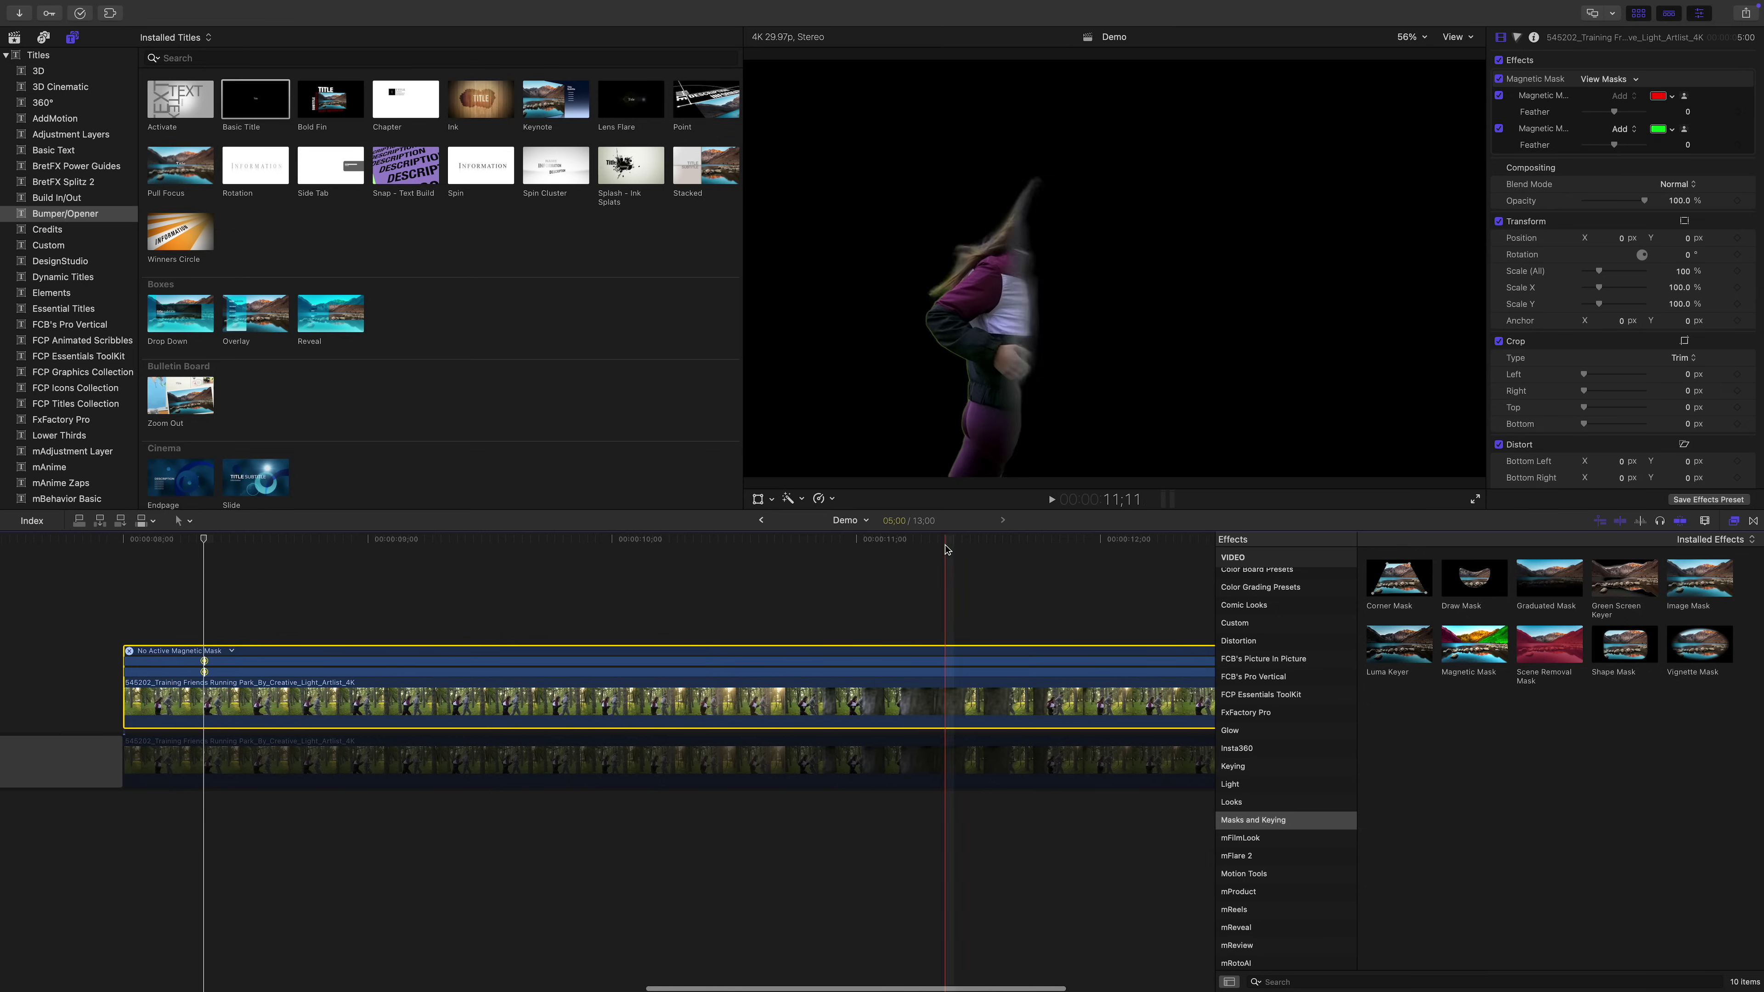
click(678, 559)
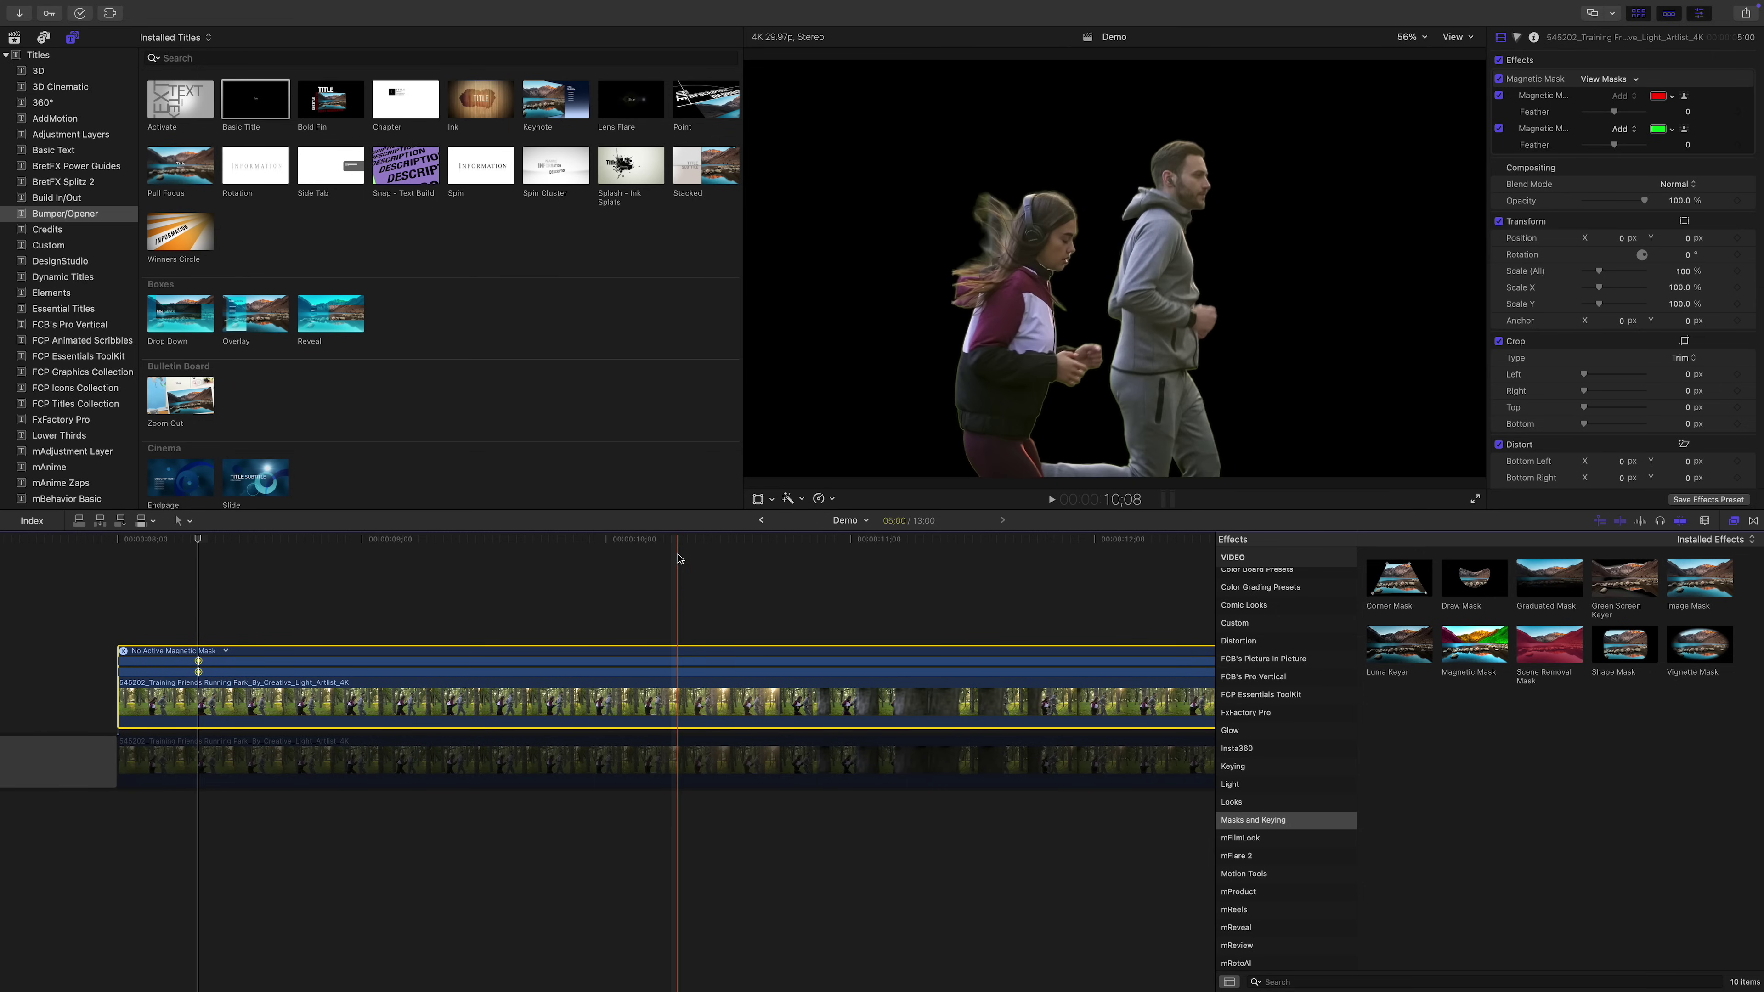
Step: Re-enable the lower background copy of the park clip and bring up its colour wheels
click(679, 763)
key(v)
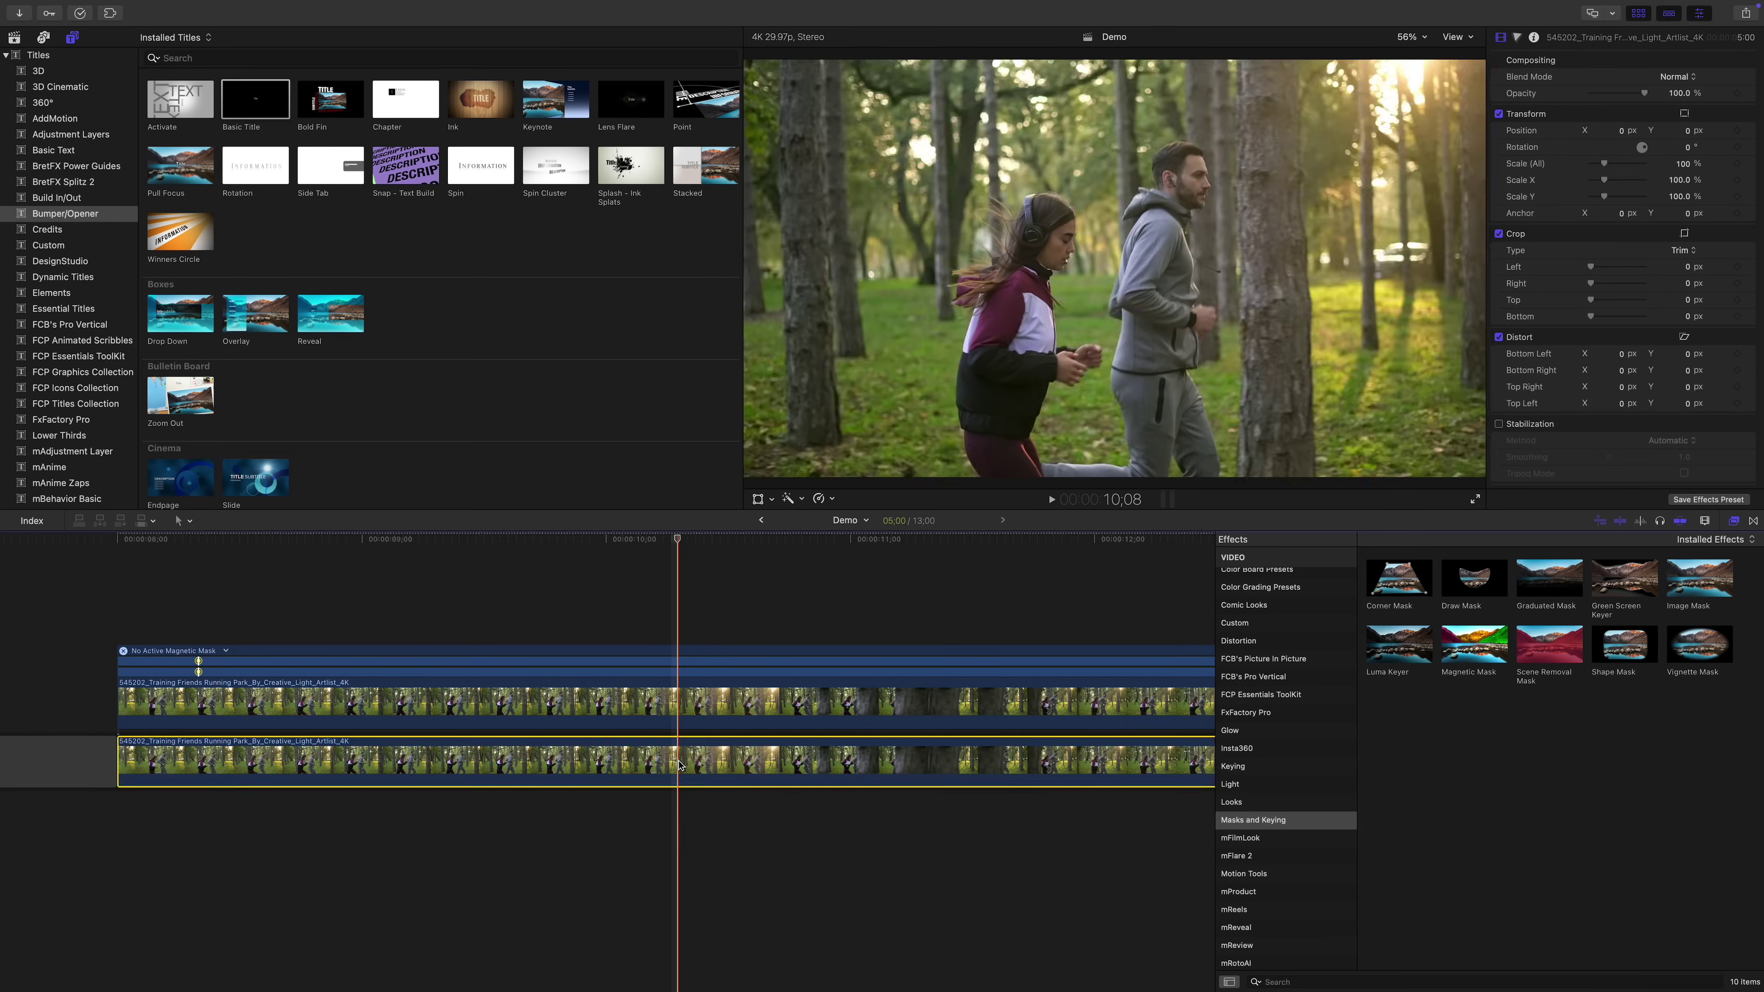
click(1518, 38)
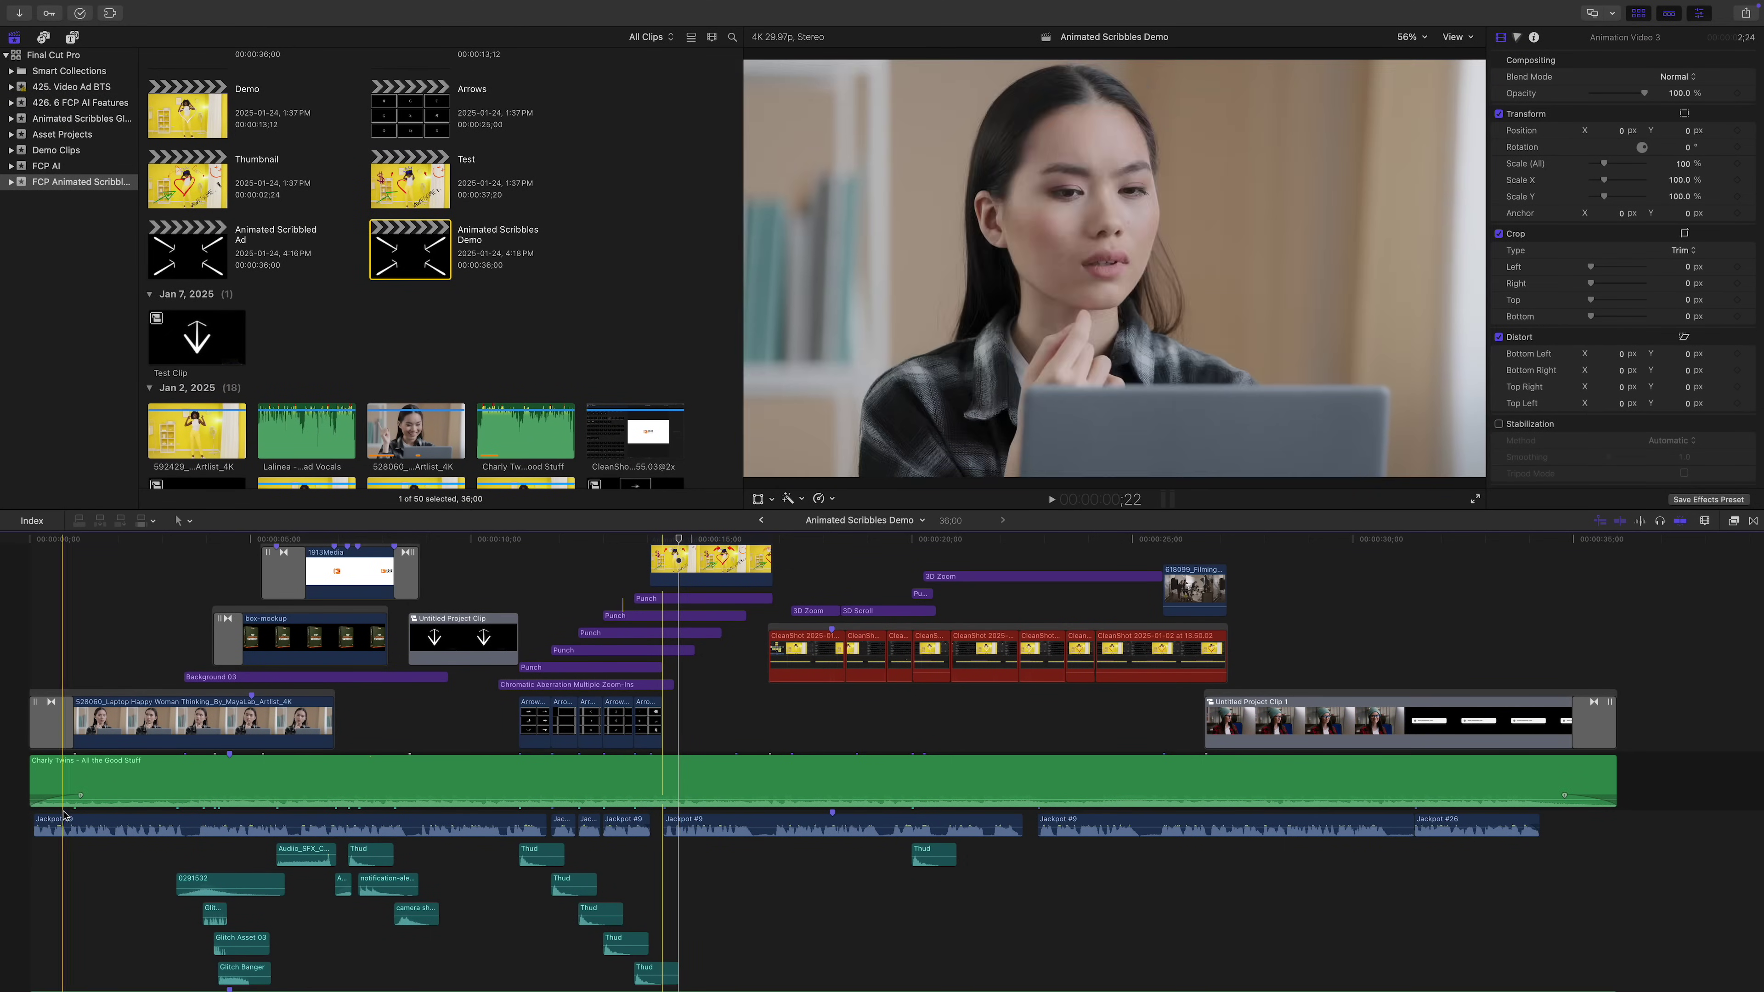
Step: Select all the Jackpot dialogue clips and open the Enhance options list
drag(29, 813, 1580, 829)
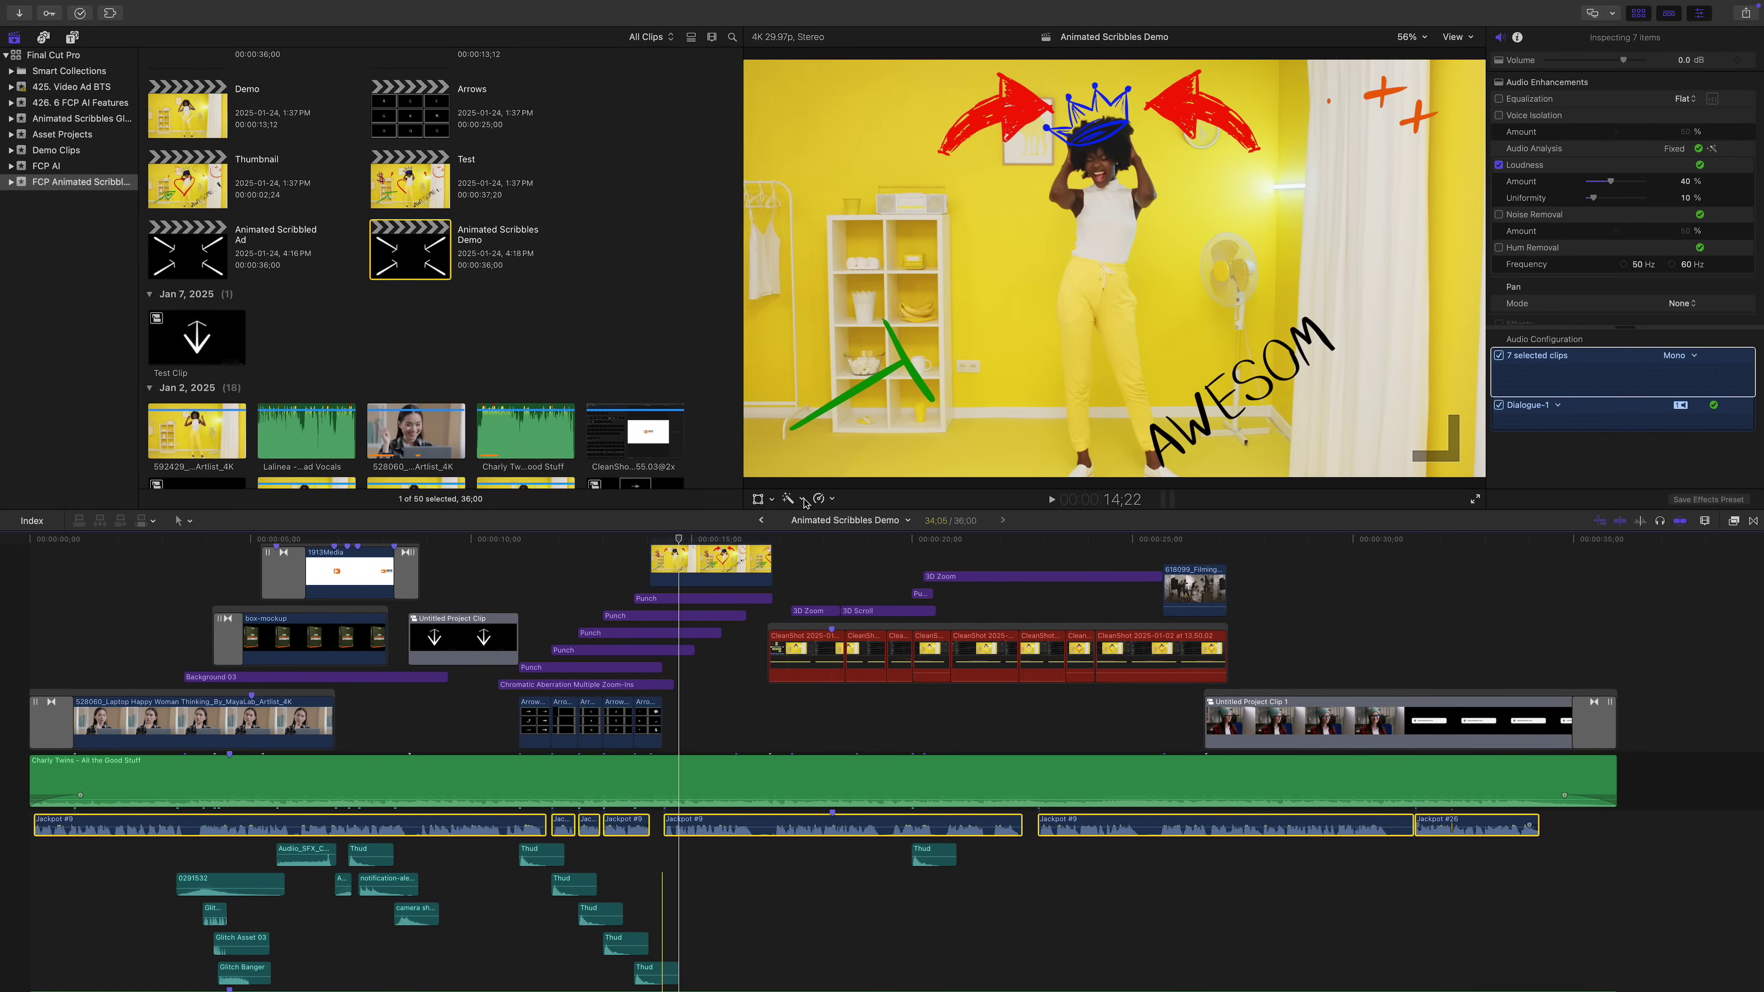
click(803, 499)
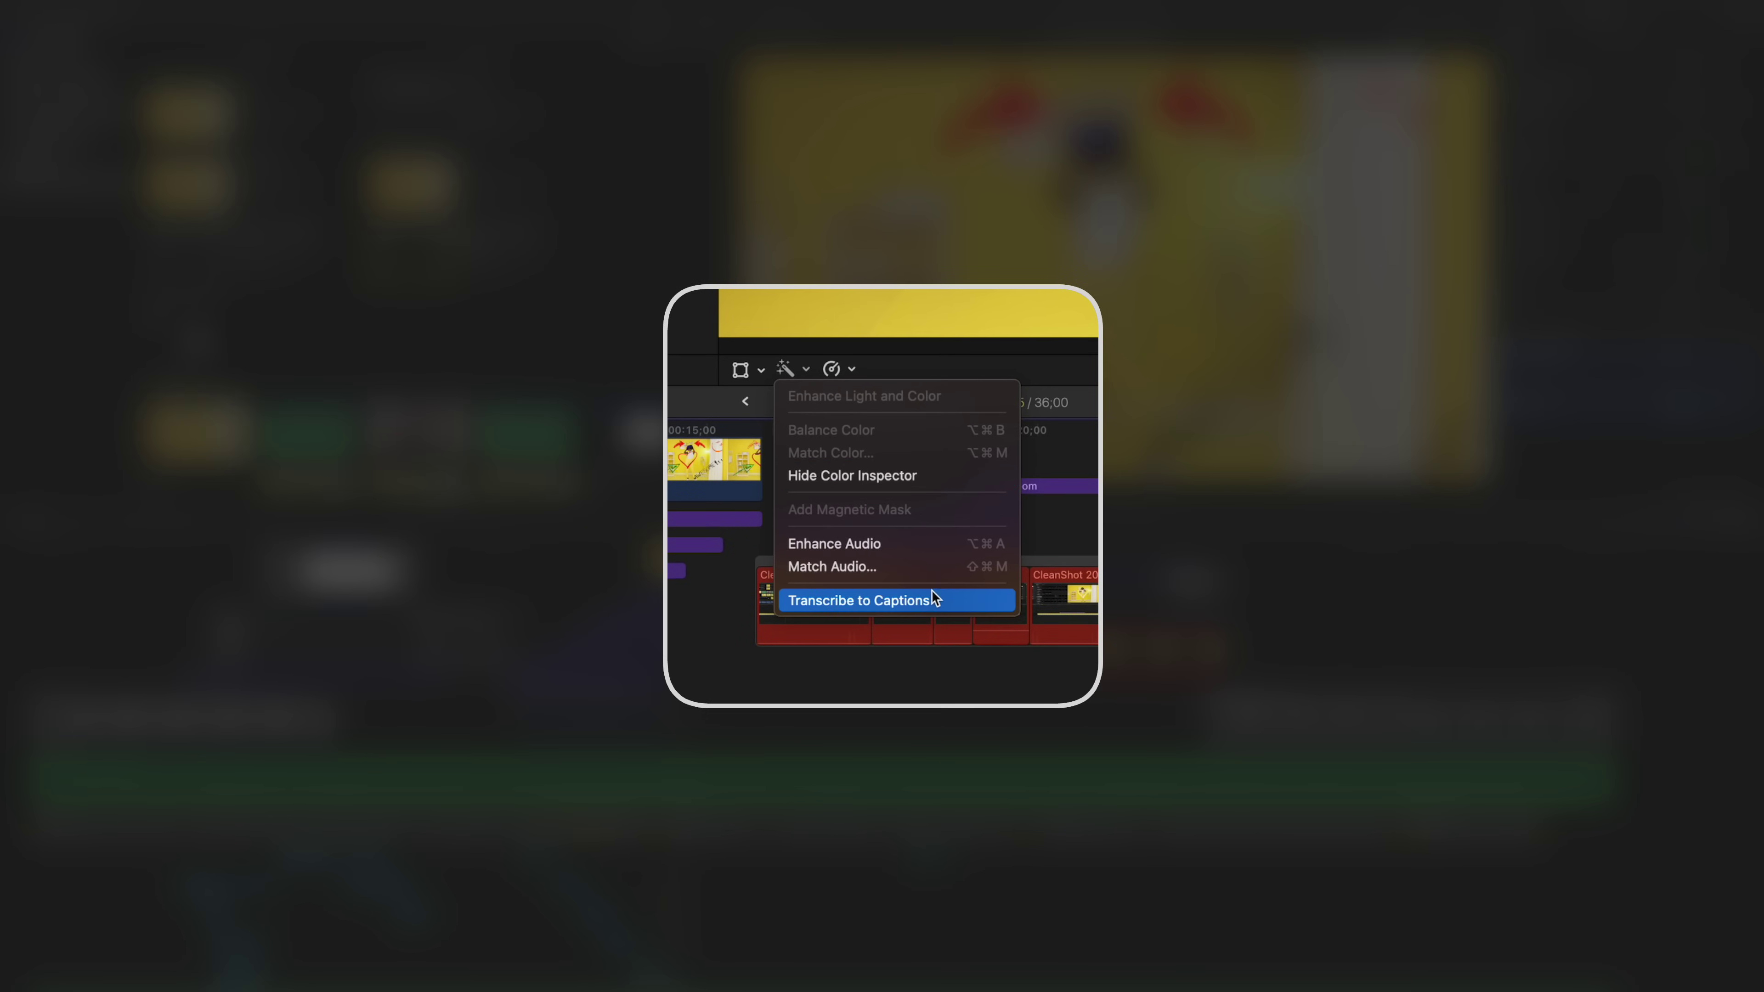
Step: Choose Transcribe to Captions for the selected Jackpot dialogue clips
click(933, 599)
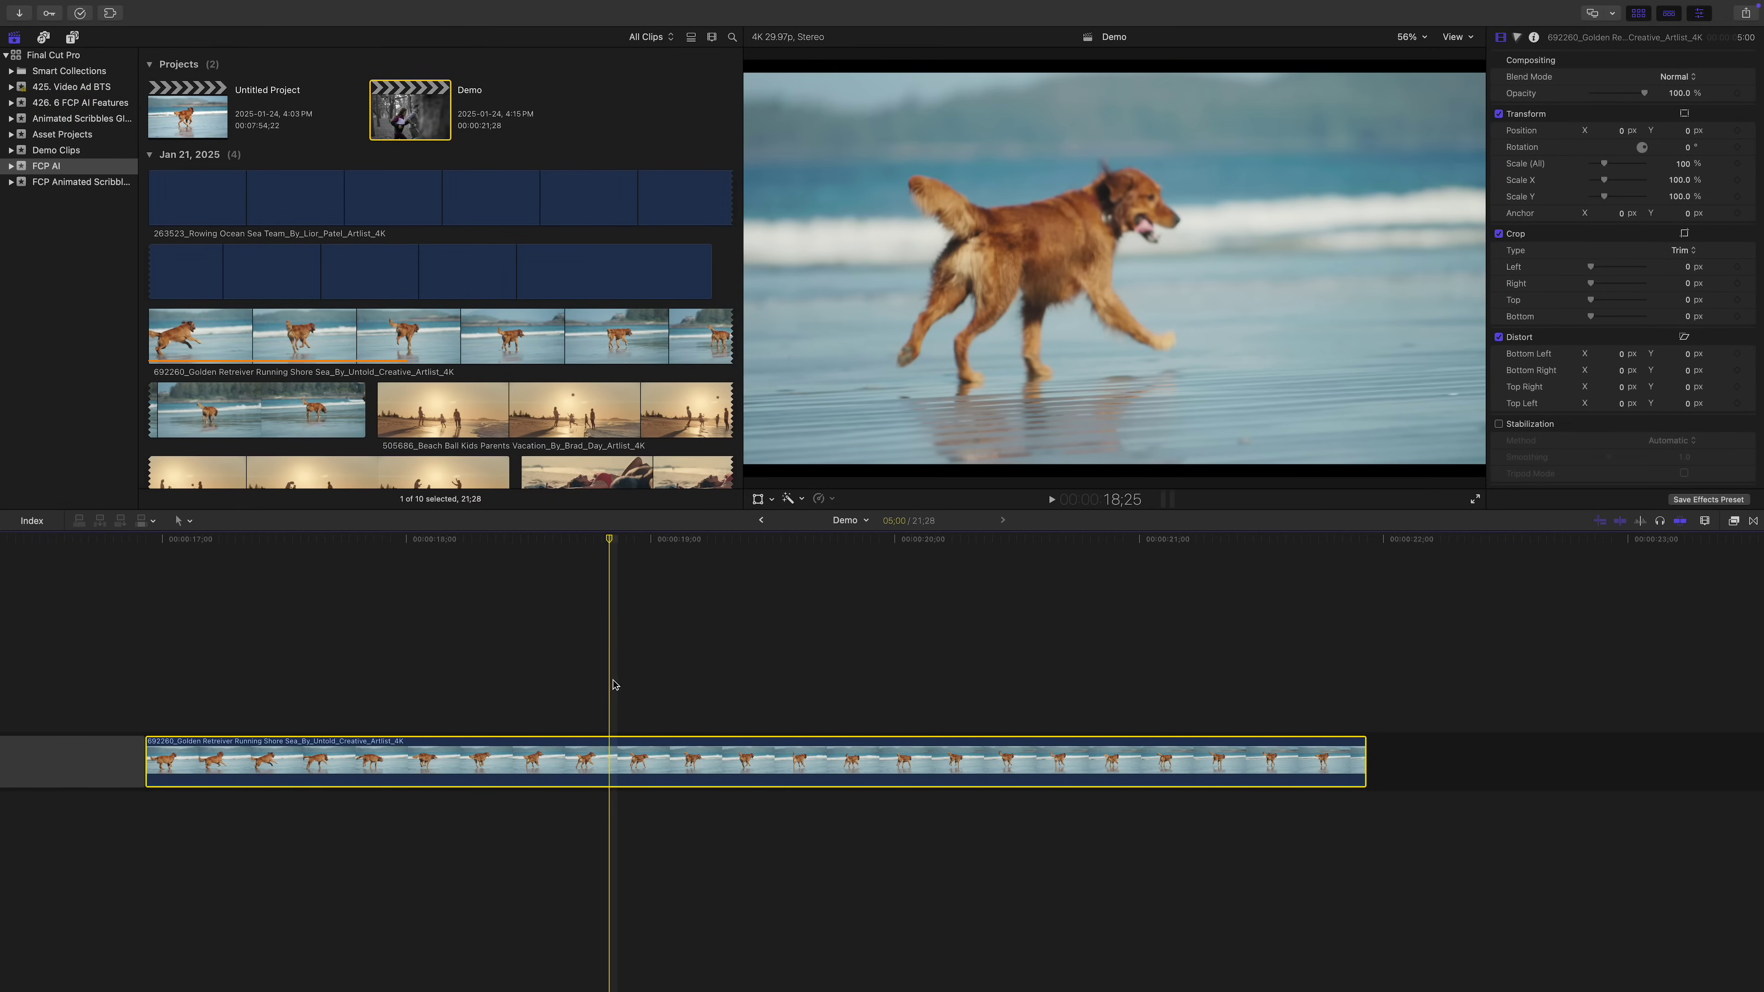
Step: Retime the golden retriever clip to 25% Smooth Slo-Mo and play it full screen
click(833, 500)
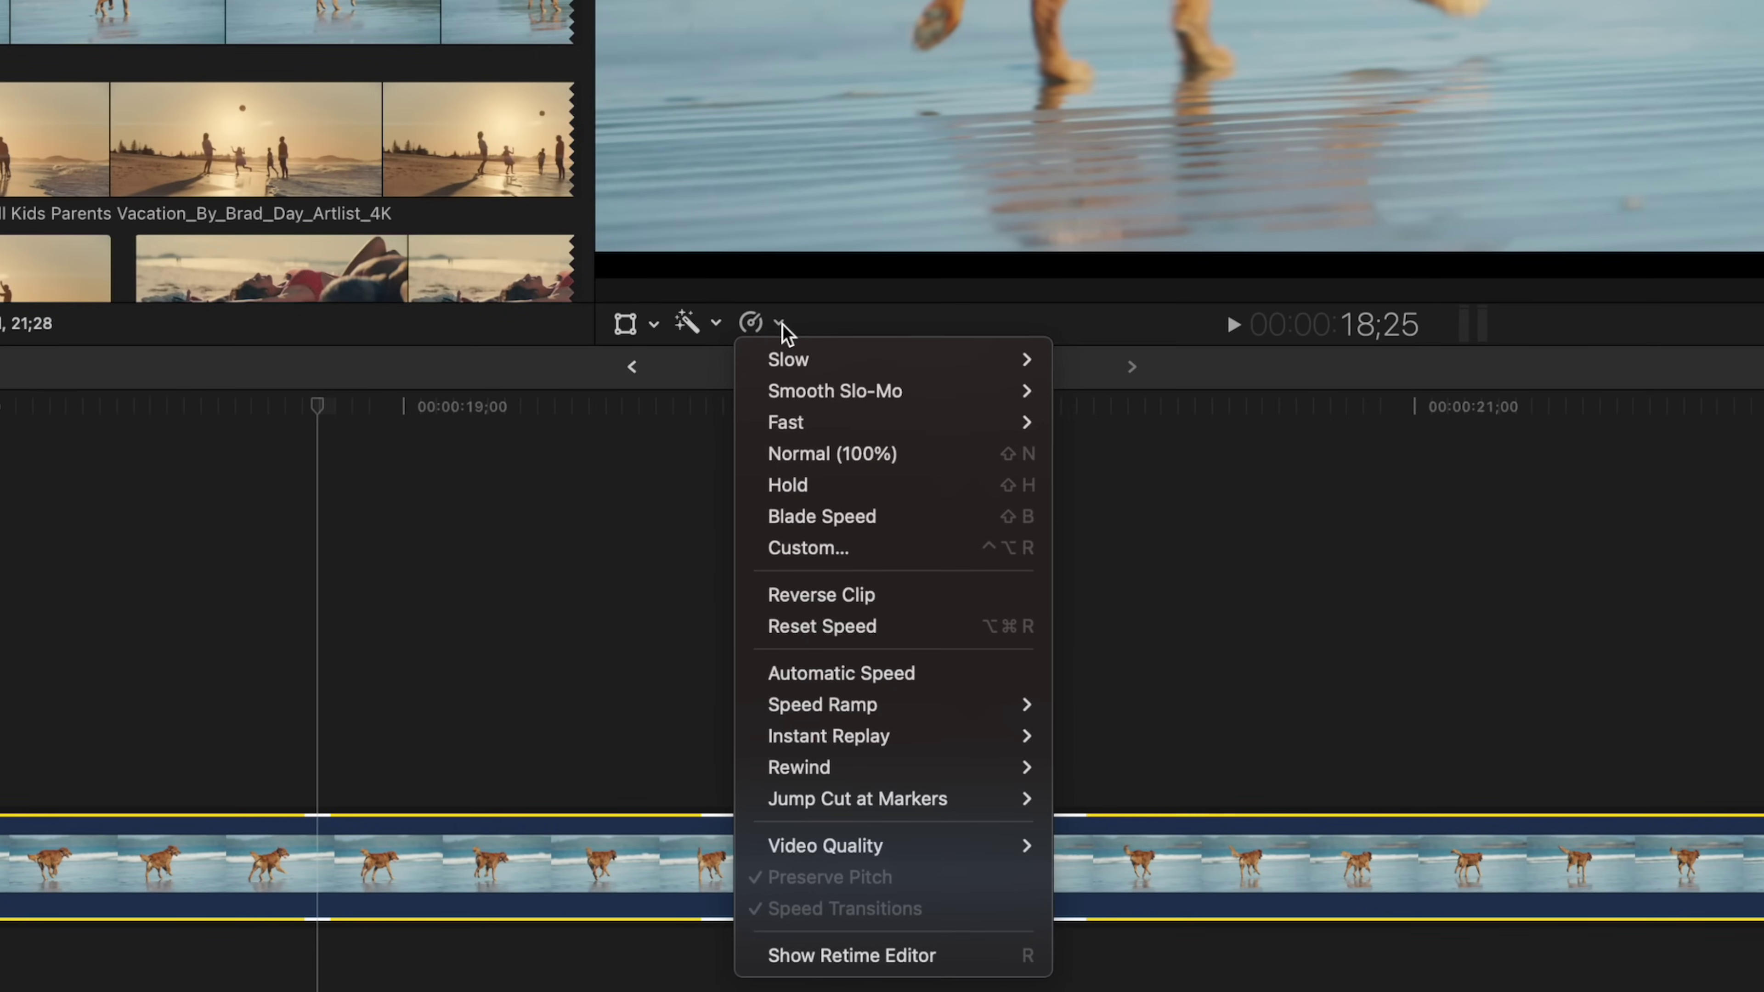
mouse_move(849, 367)
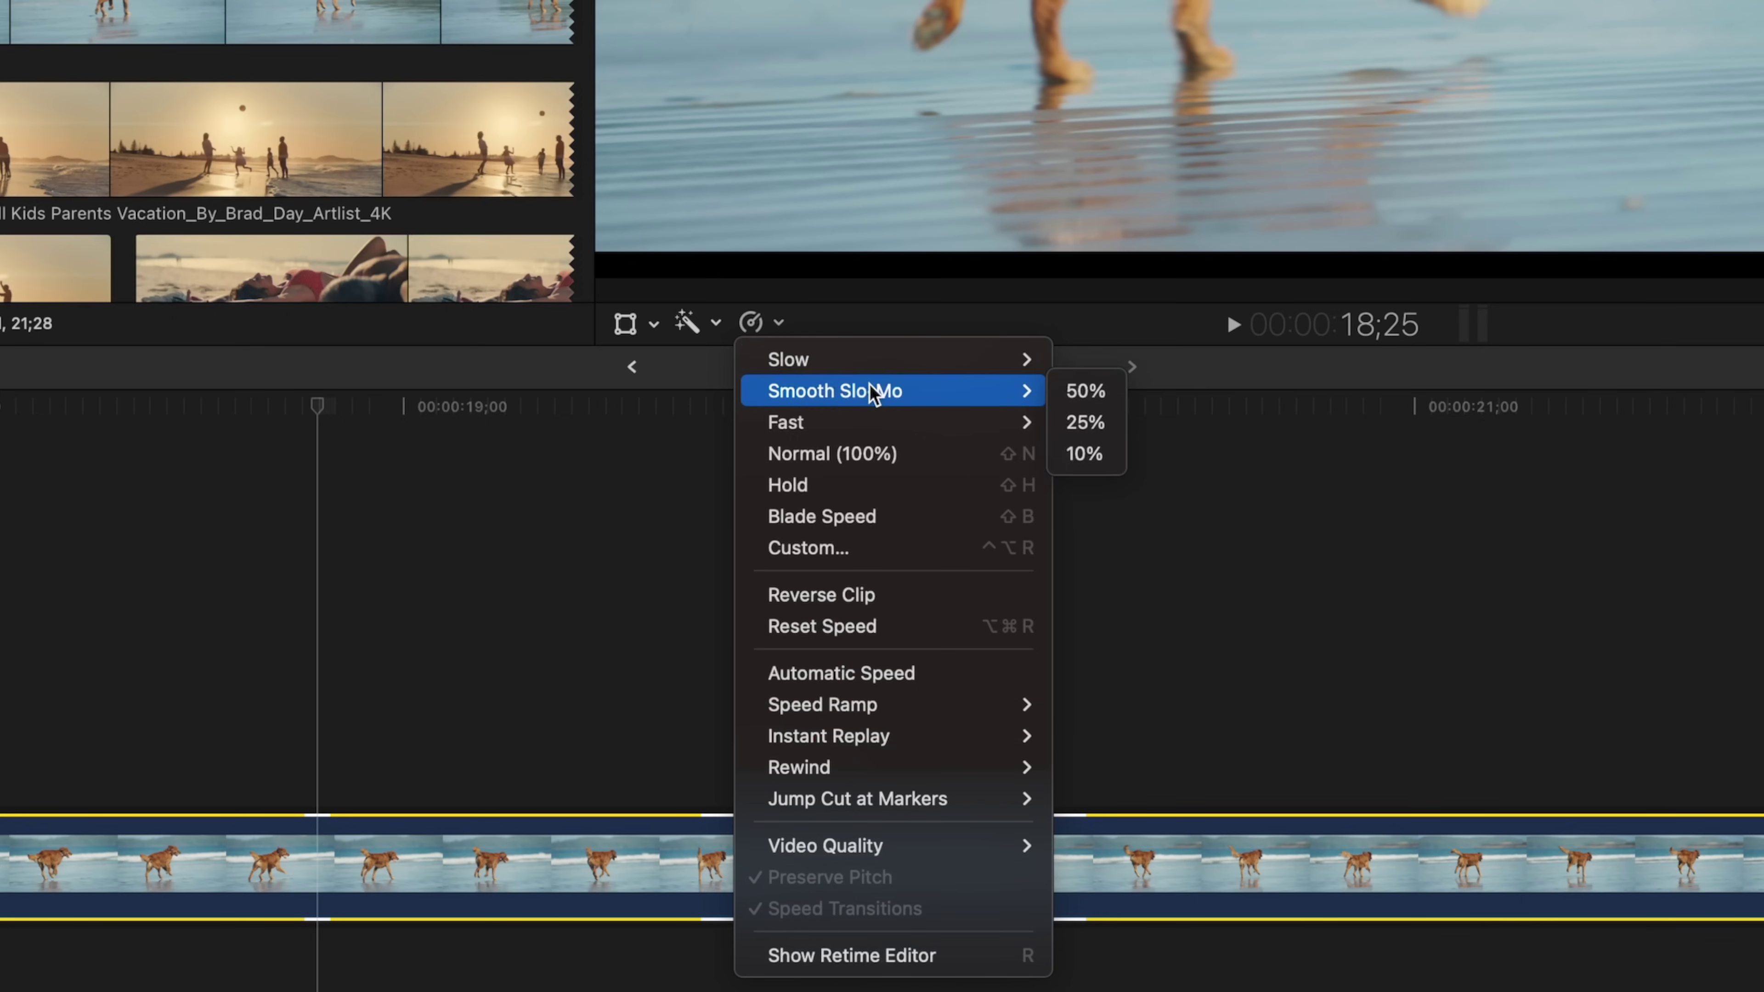
click(1105, 422)
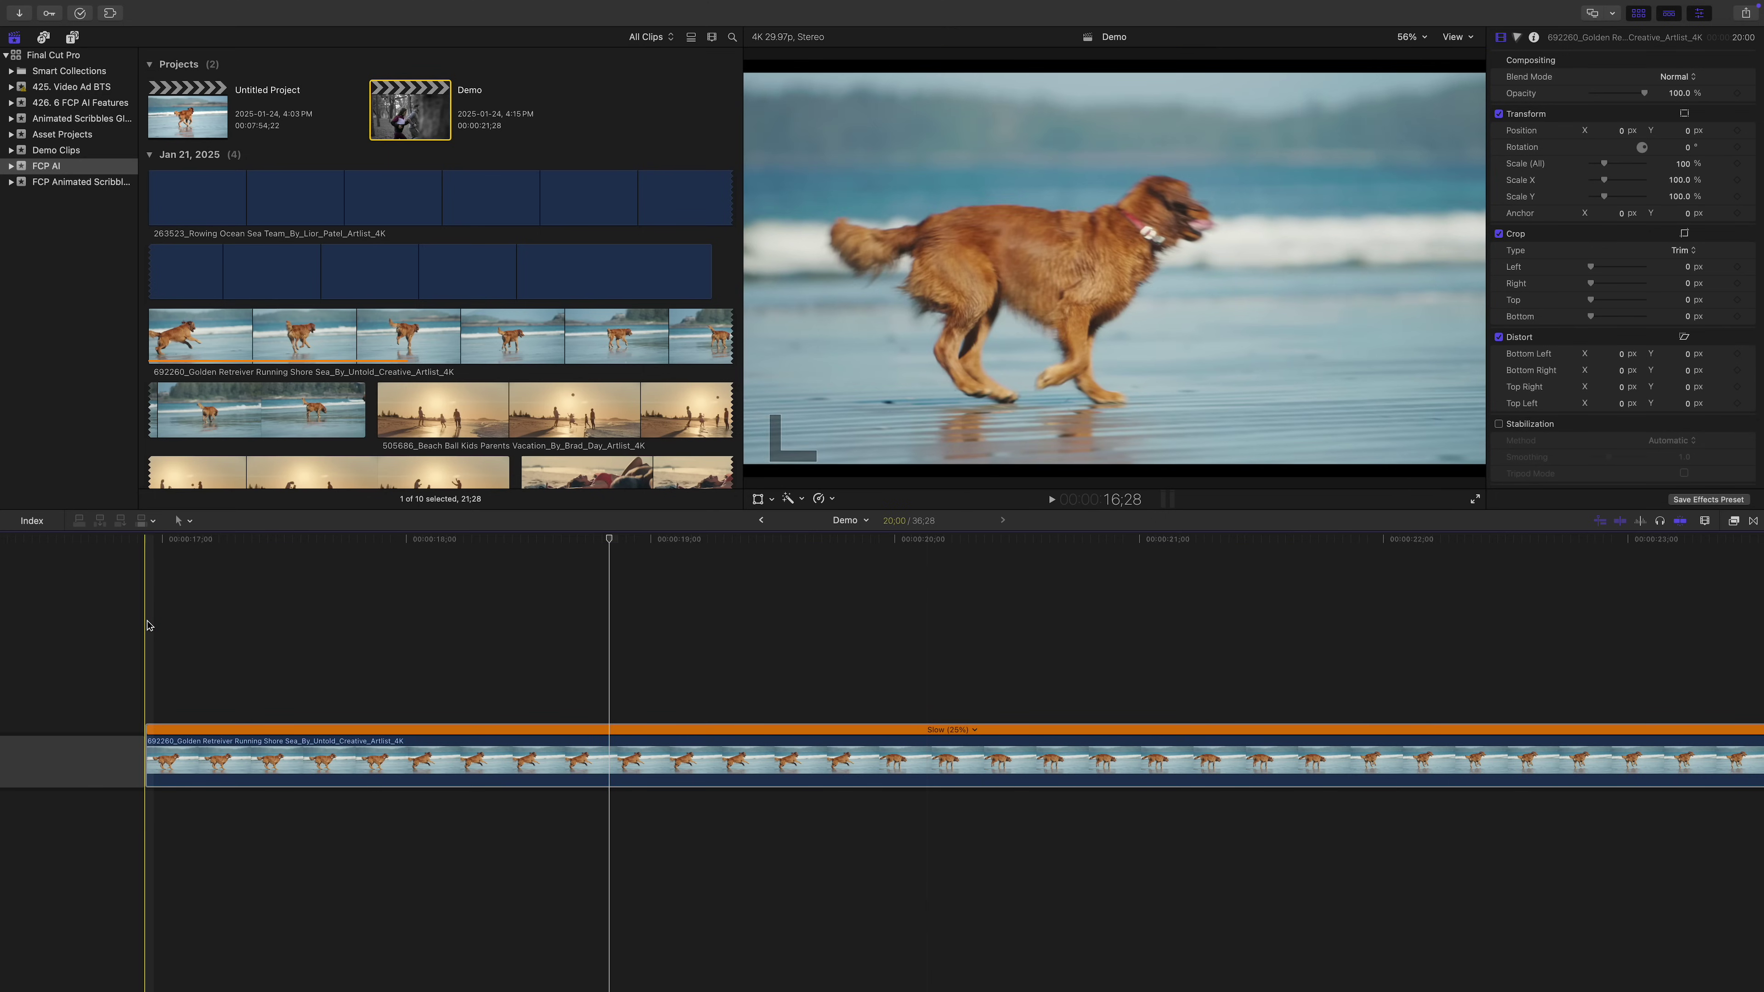
key(super+shift+f)
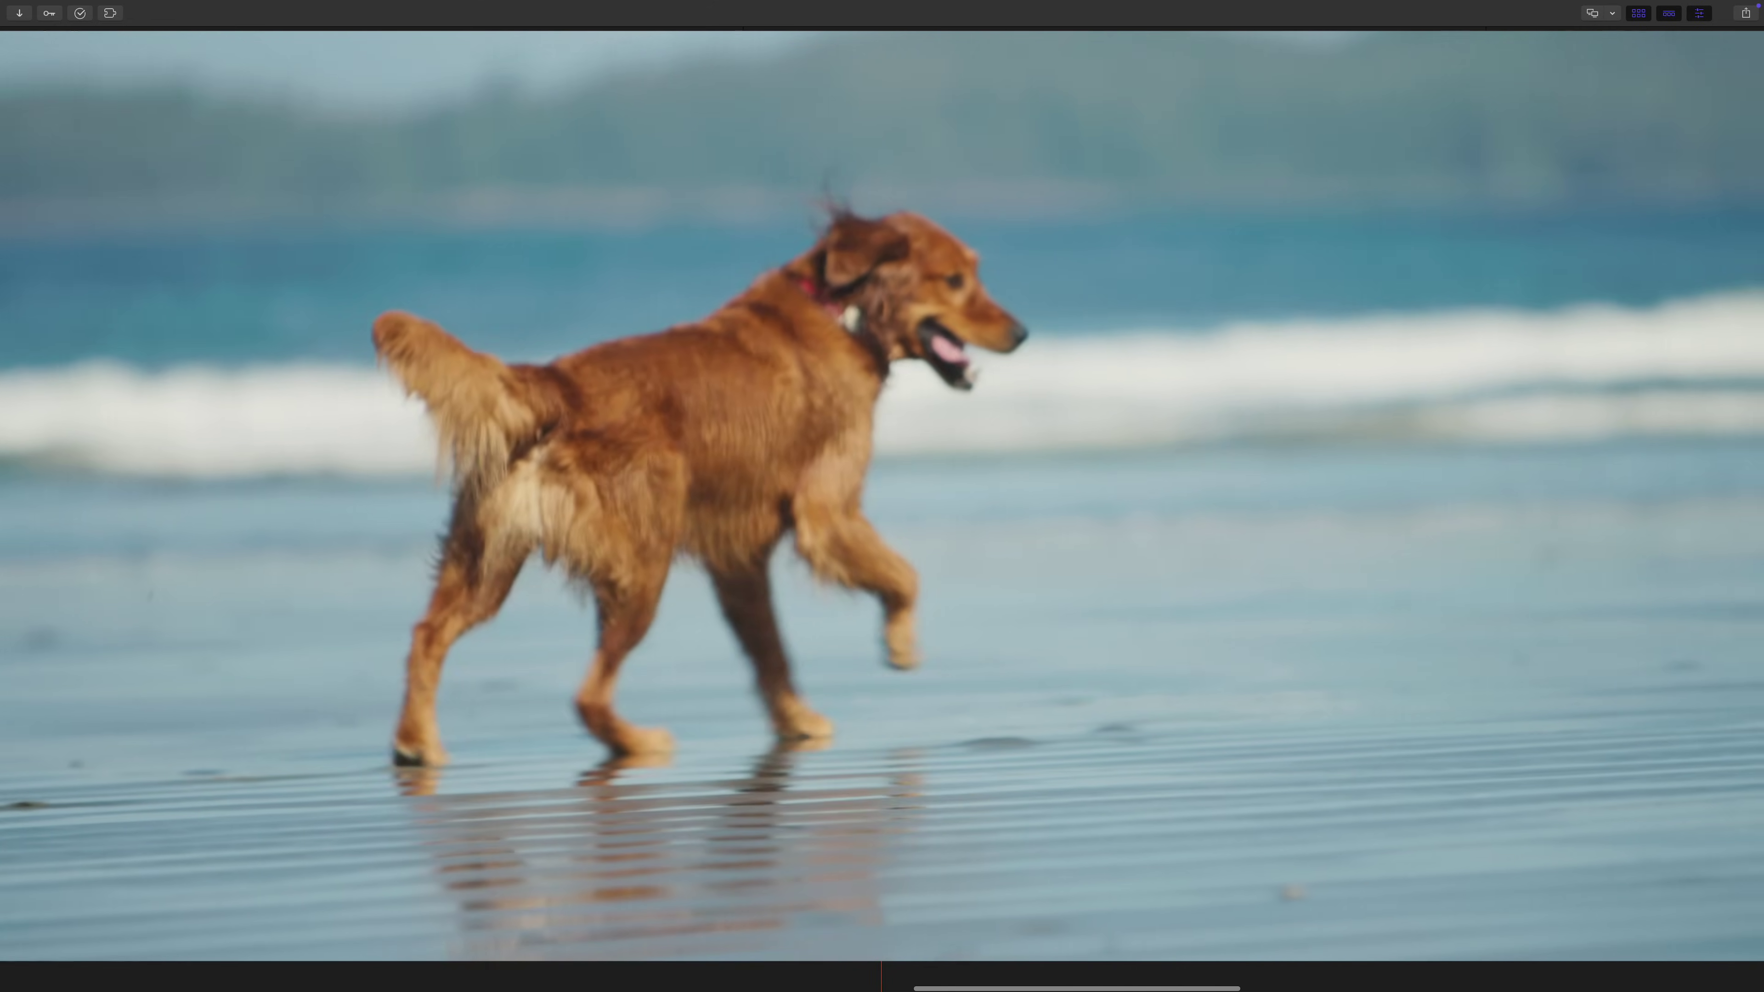
Step: Slow the dog clip to a custom 10% speed with Best (Machine Learning) video quality
key(Escape)
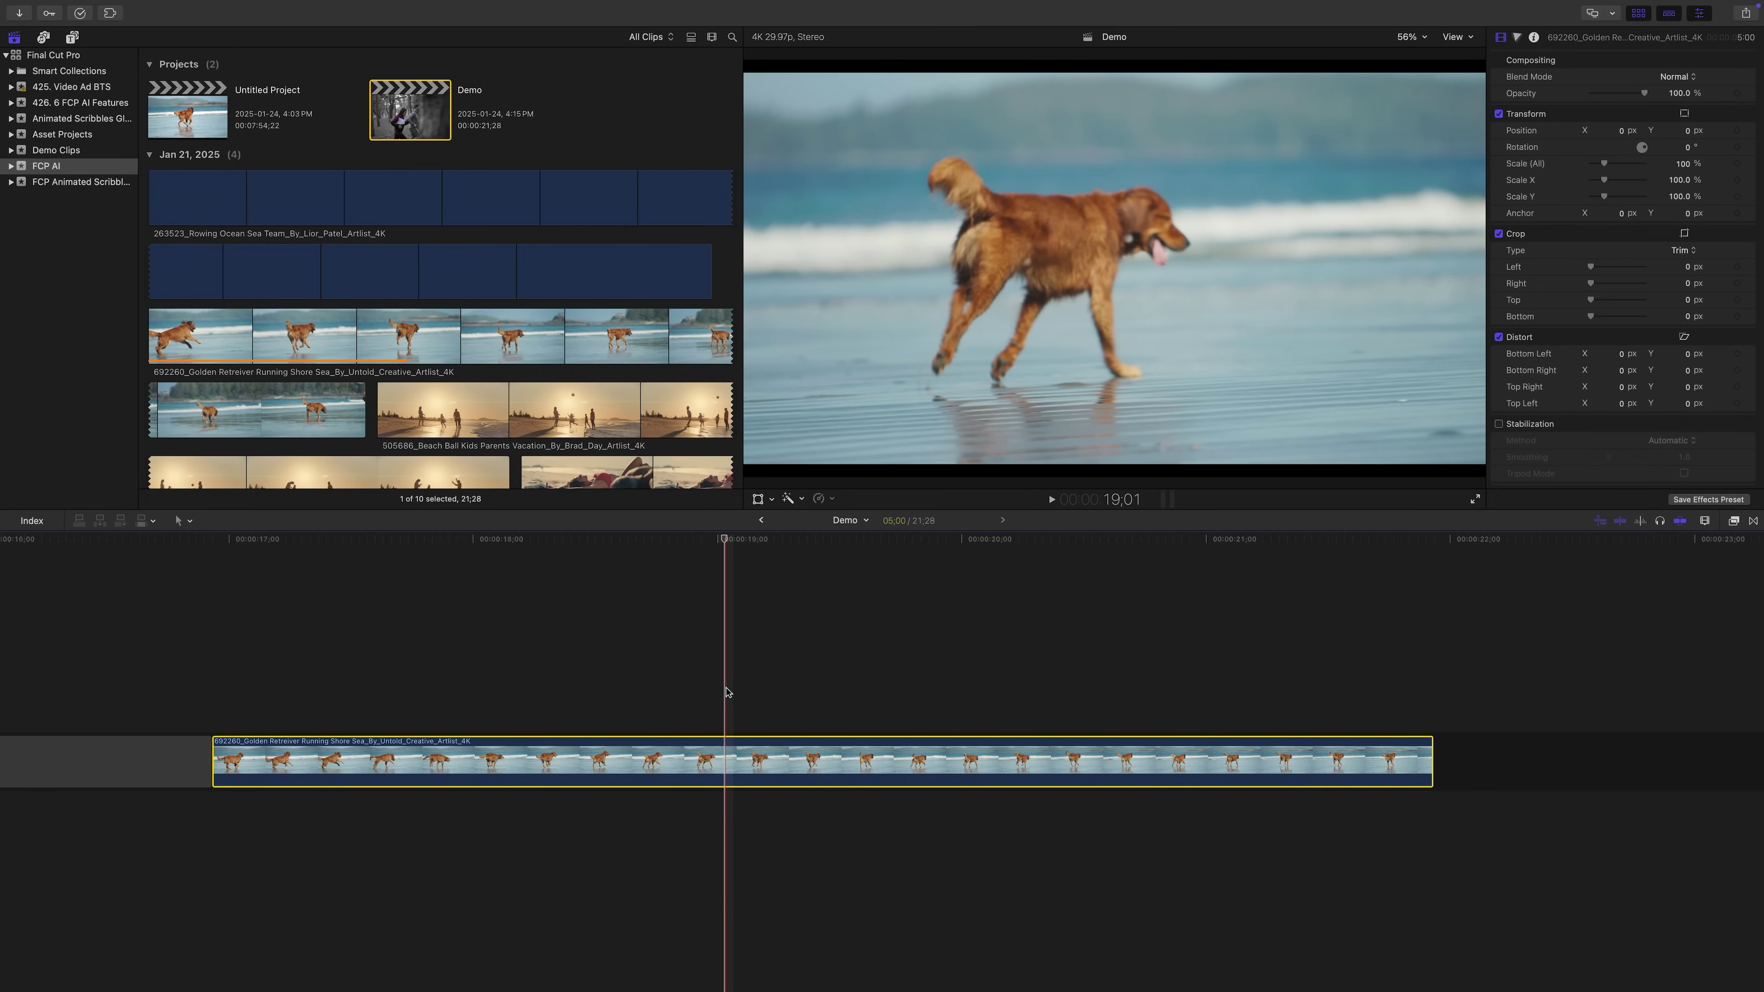
click(833, 499)
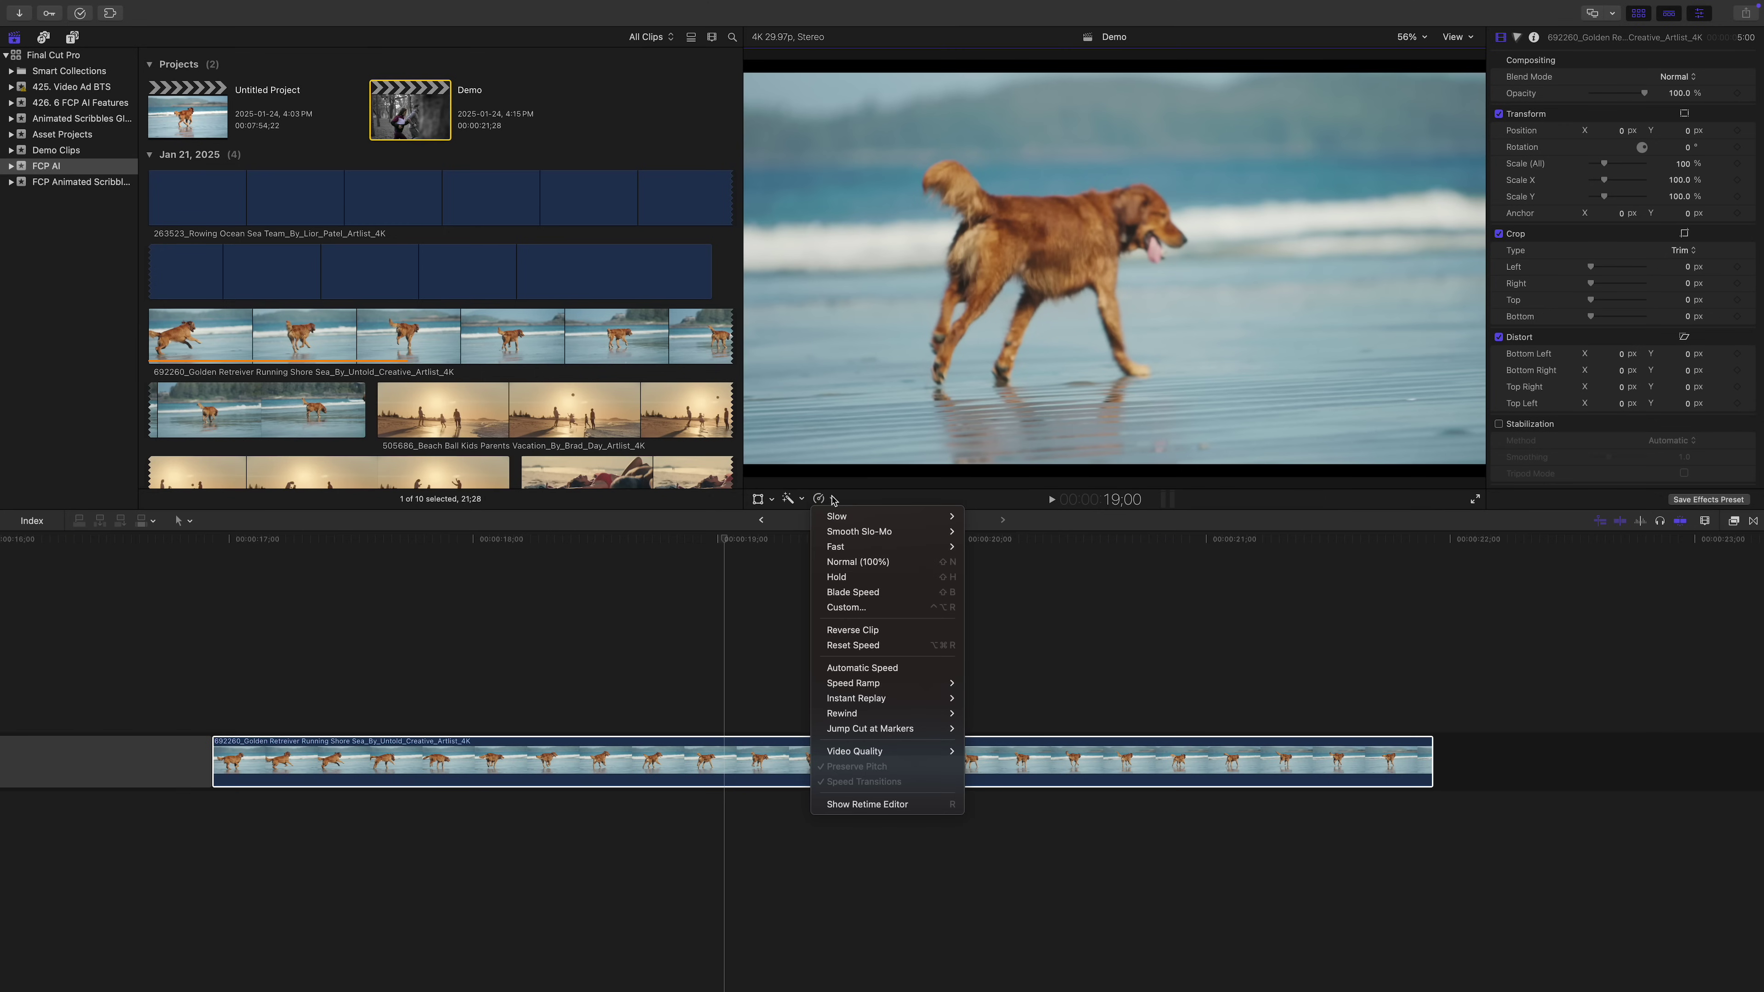
click(860, 607)
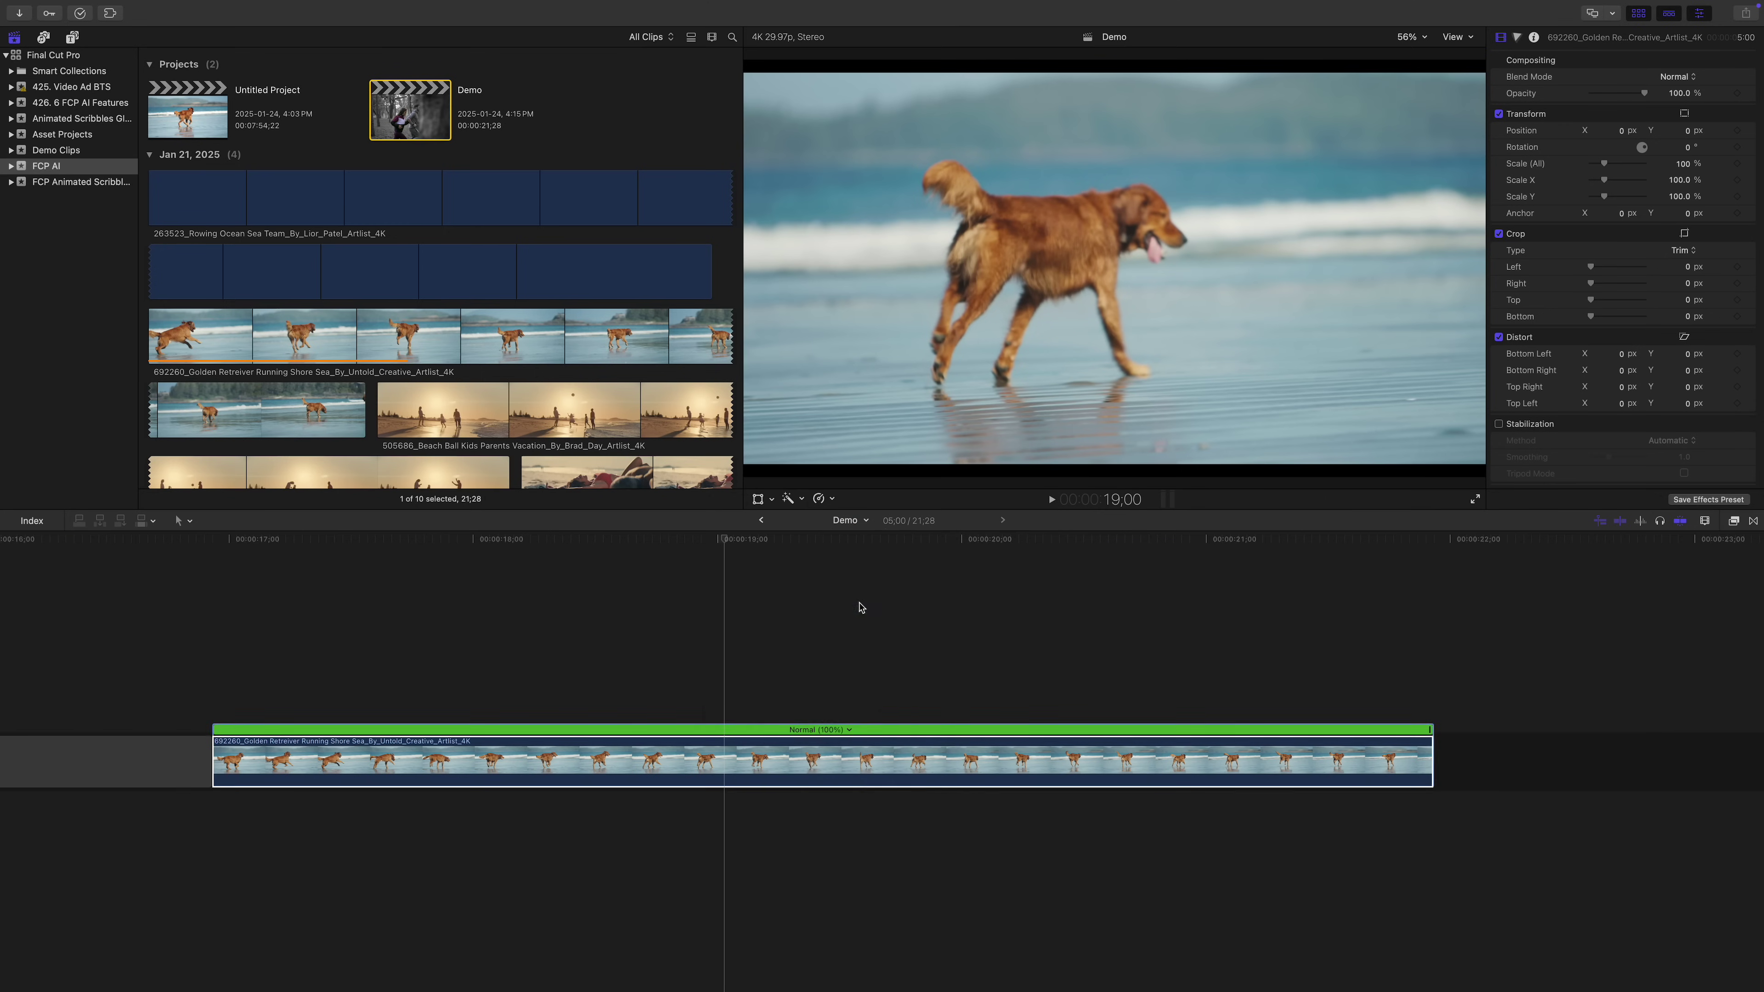
text(100)
key(Return)
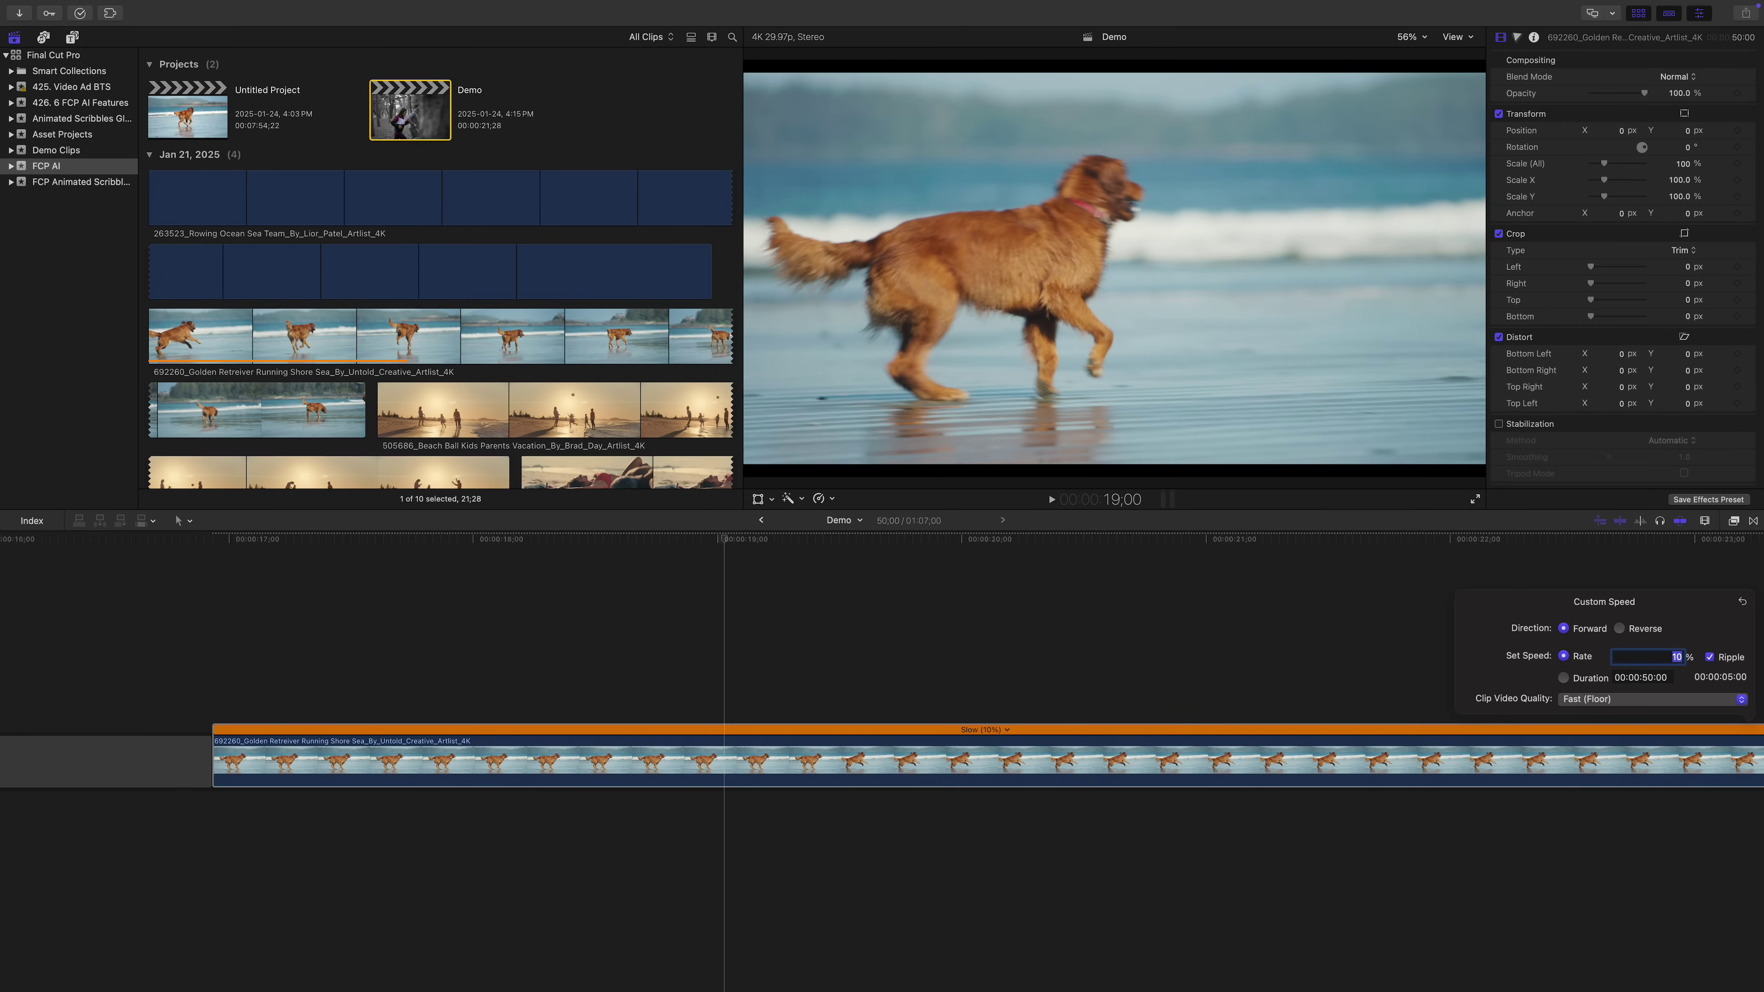
click(1597, 714)
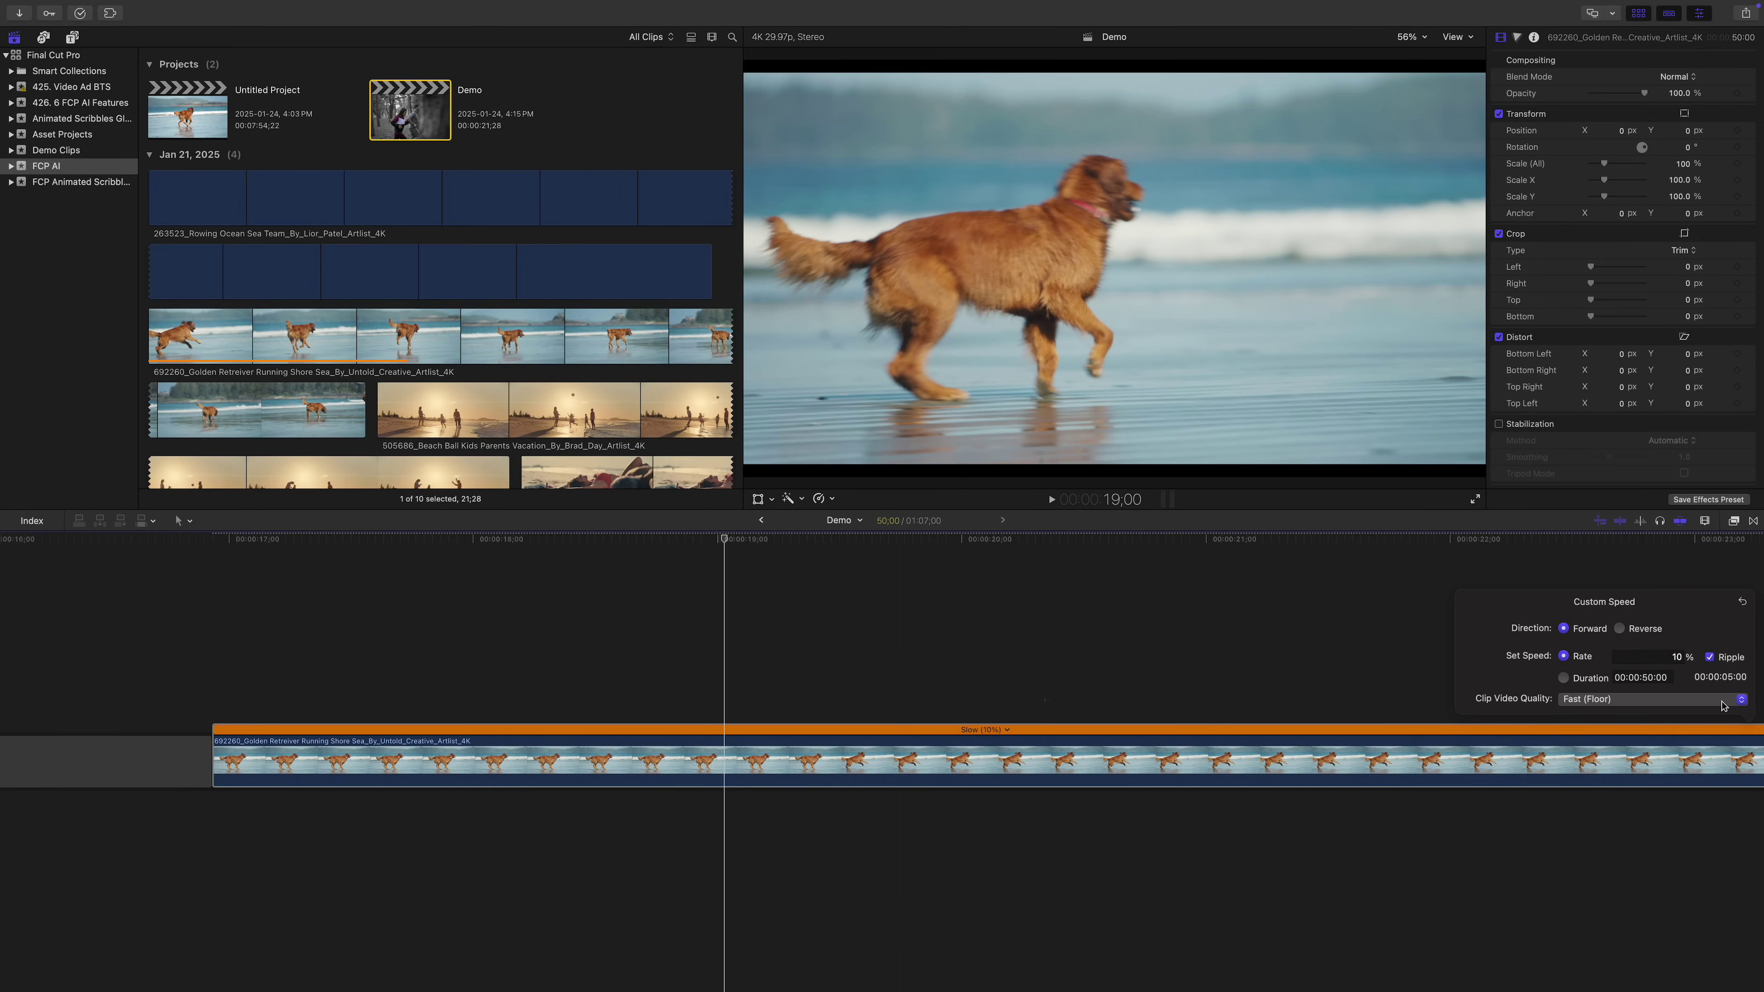
click(1741, 700)
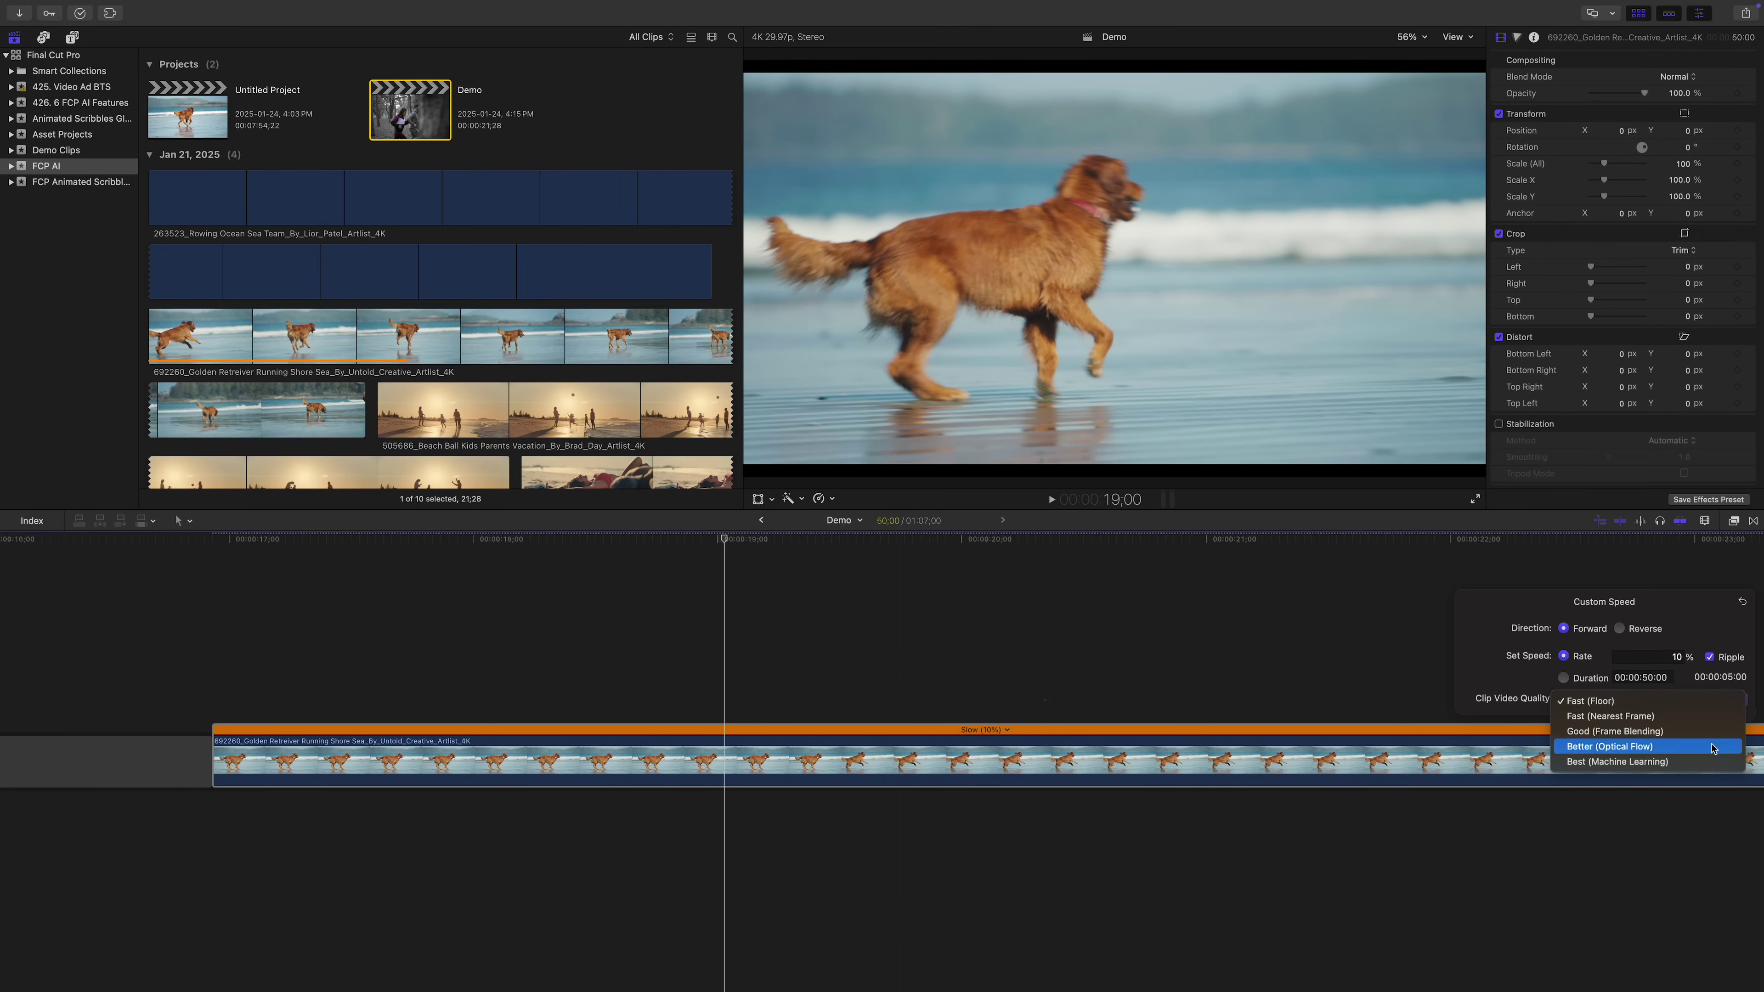
click(1712, 763)
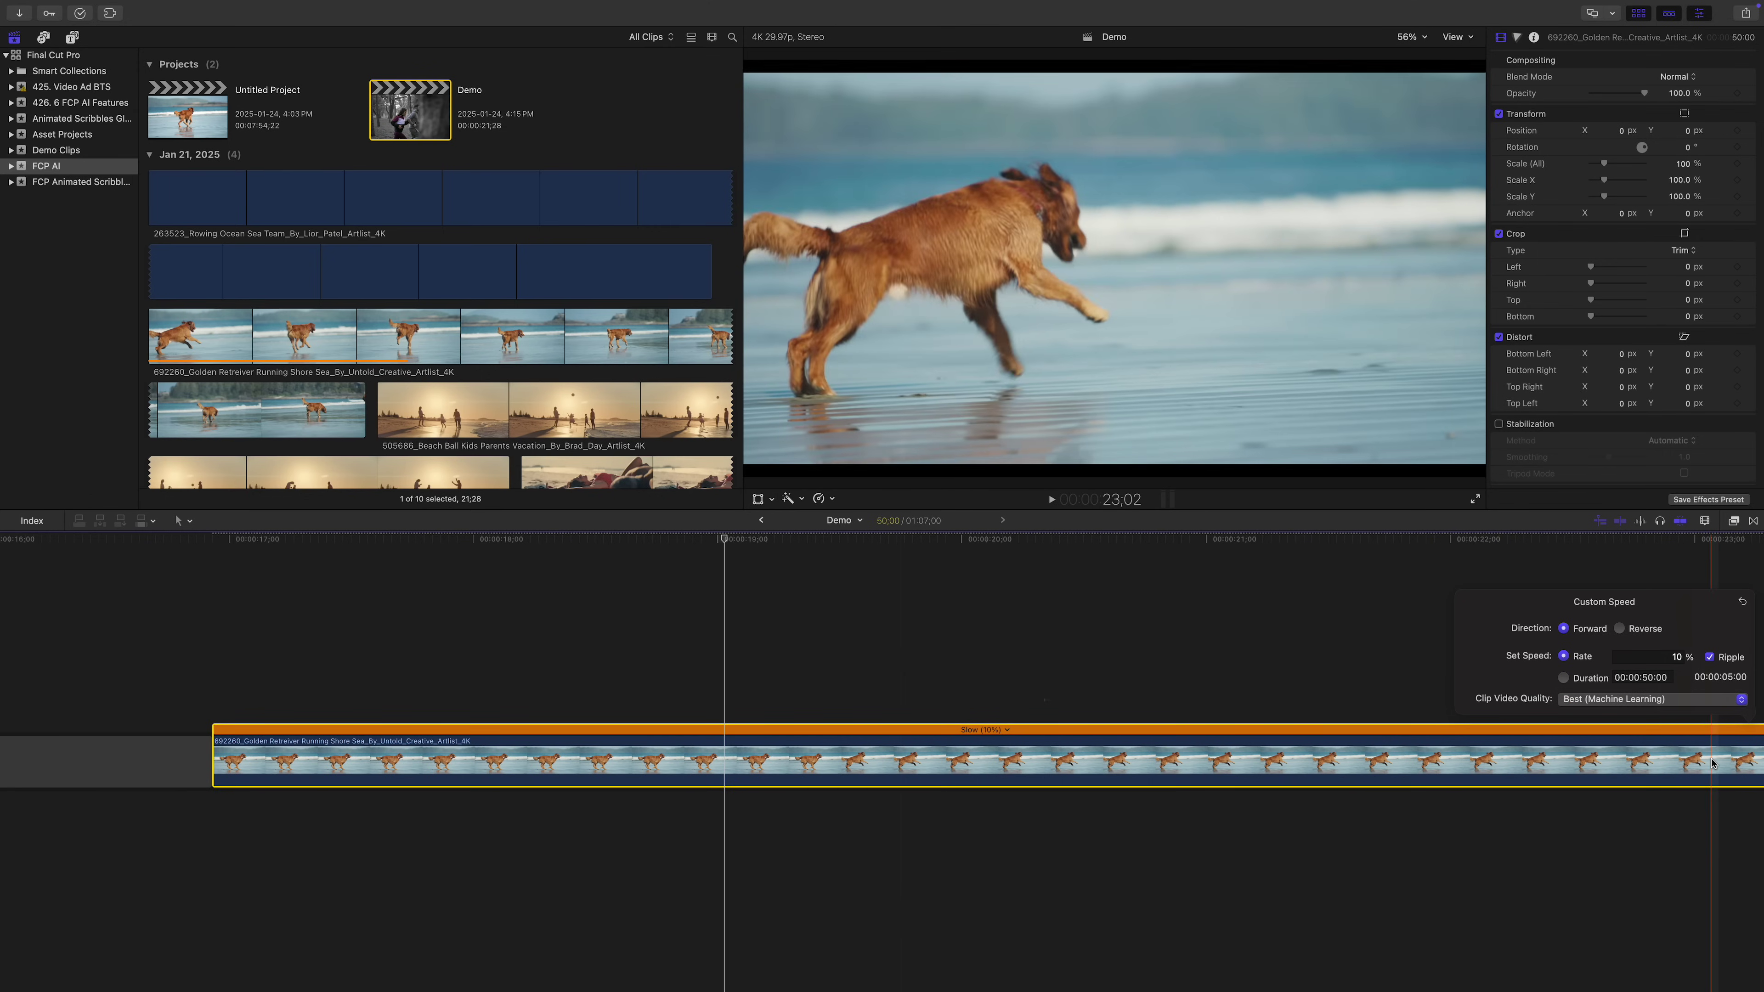
Step: Render the slowed dog clip and play back the slow motion
mouse_move(364, 4)
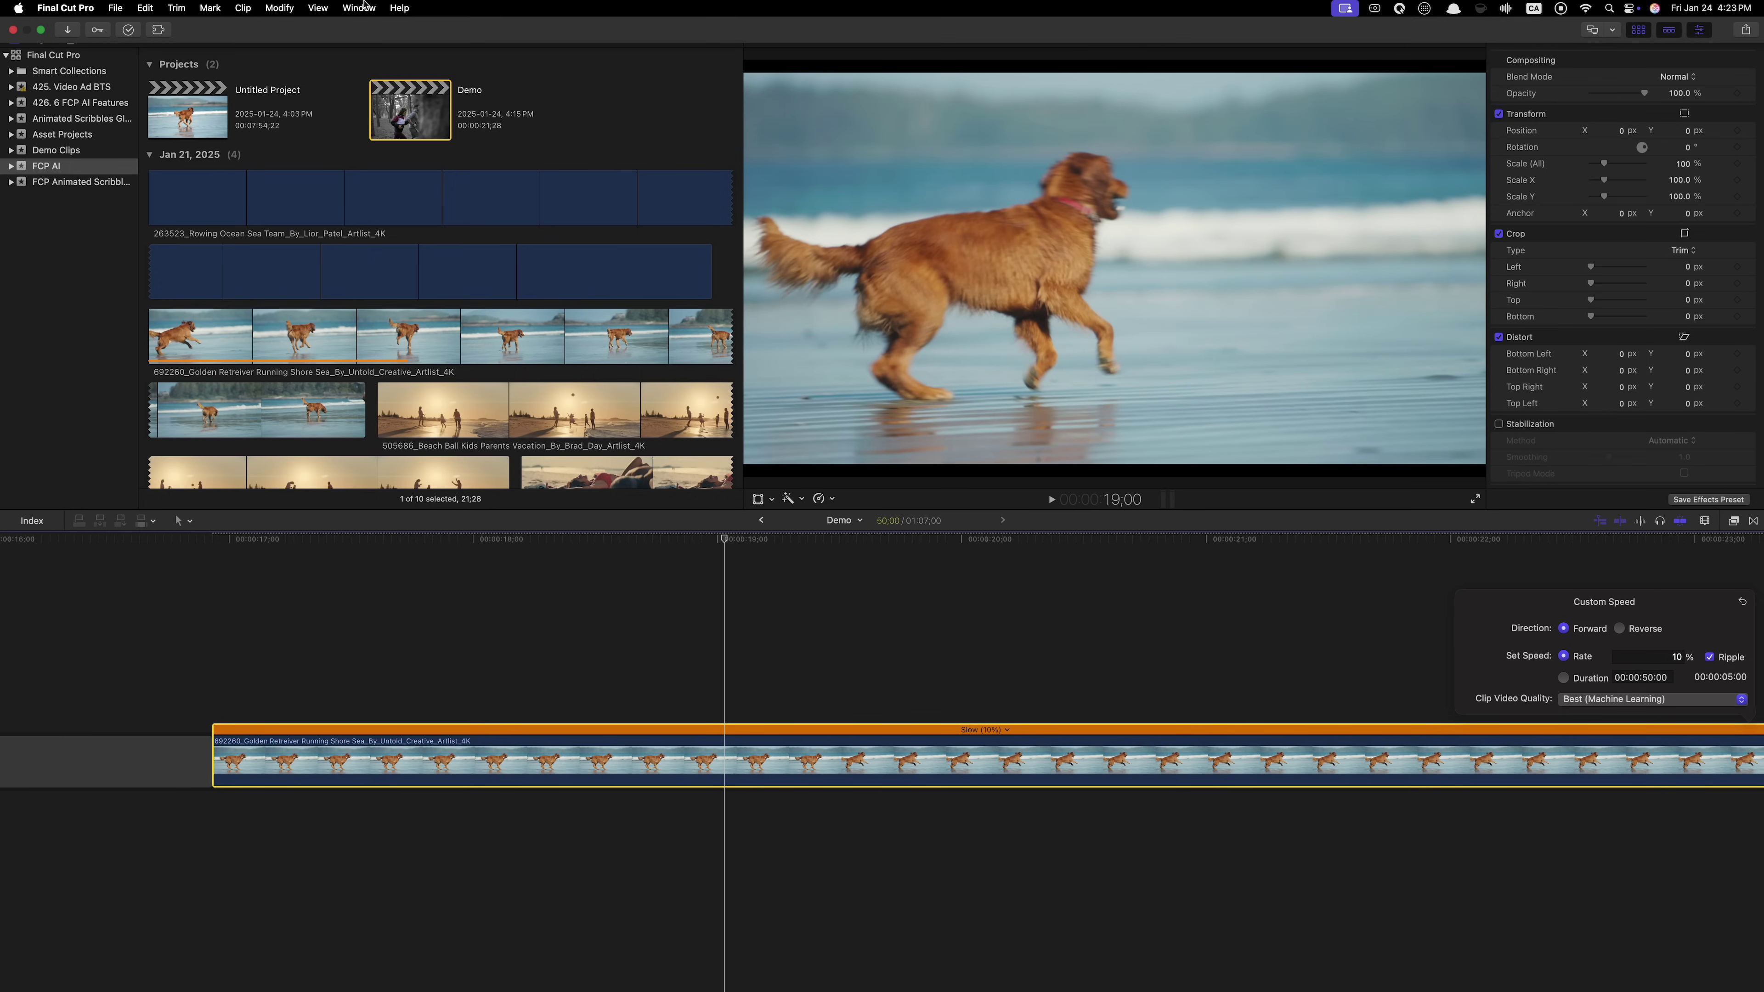
click(278, 8)
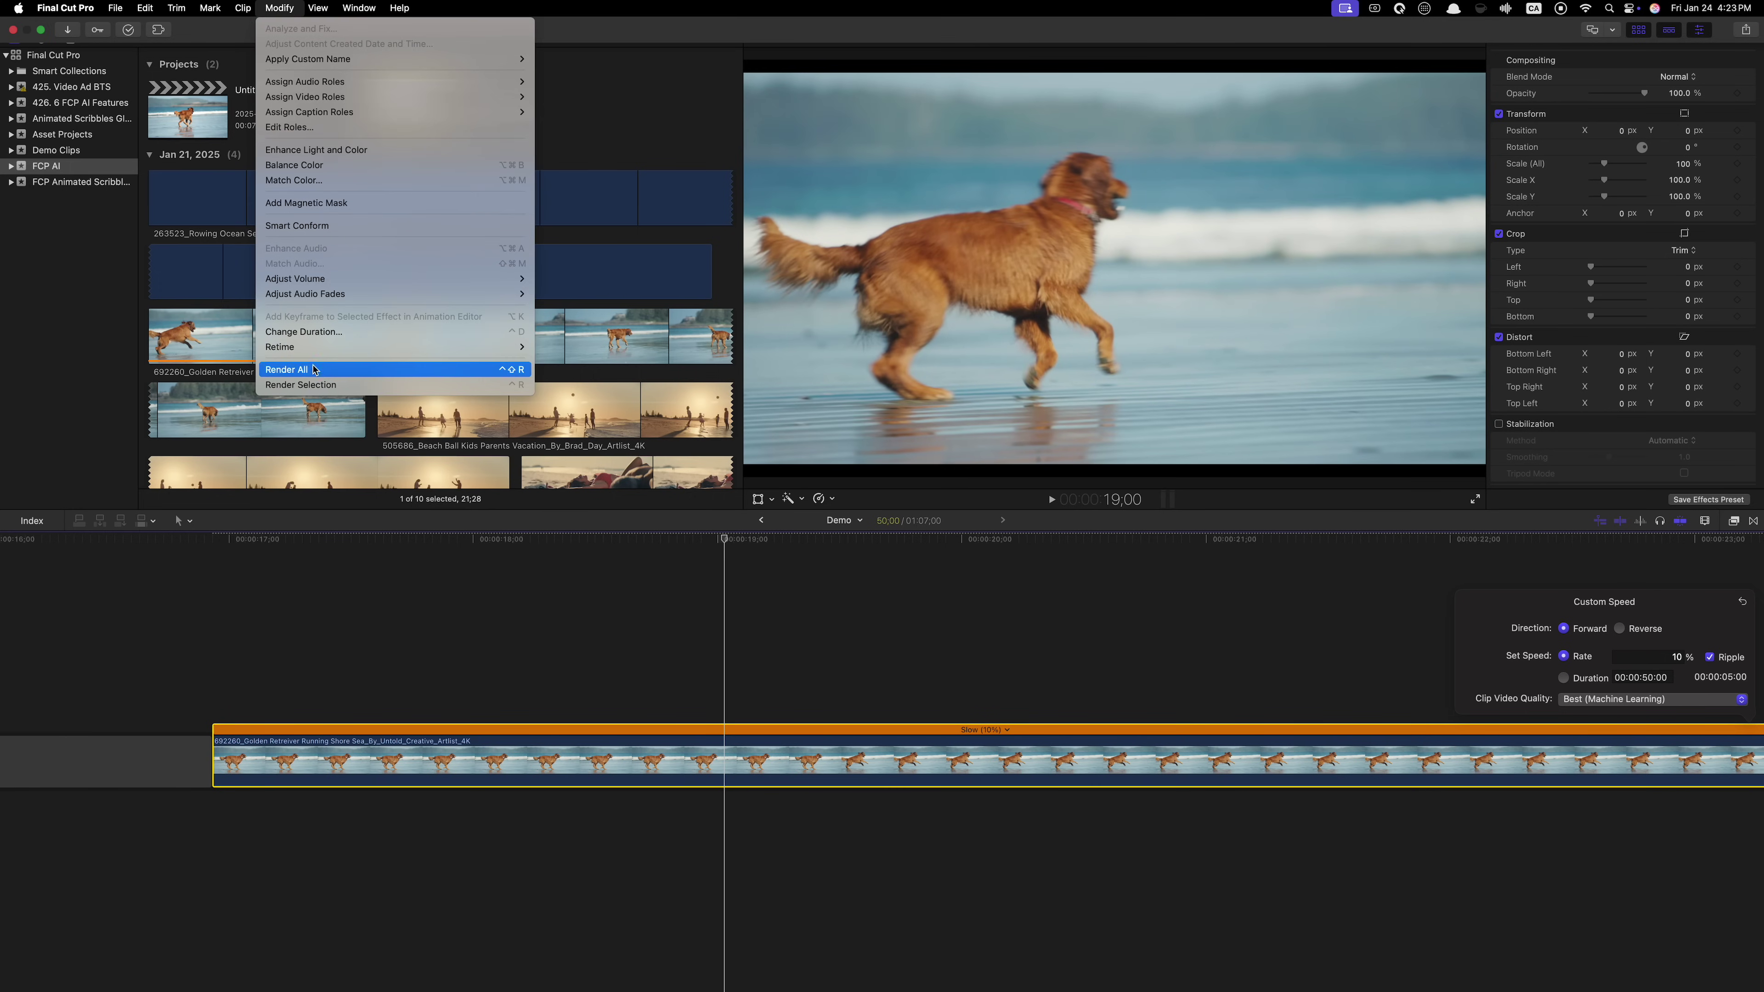
click(313, 385)
key(space)
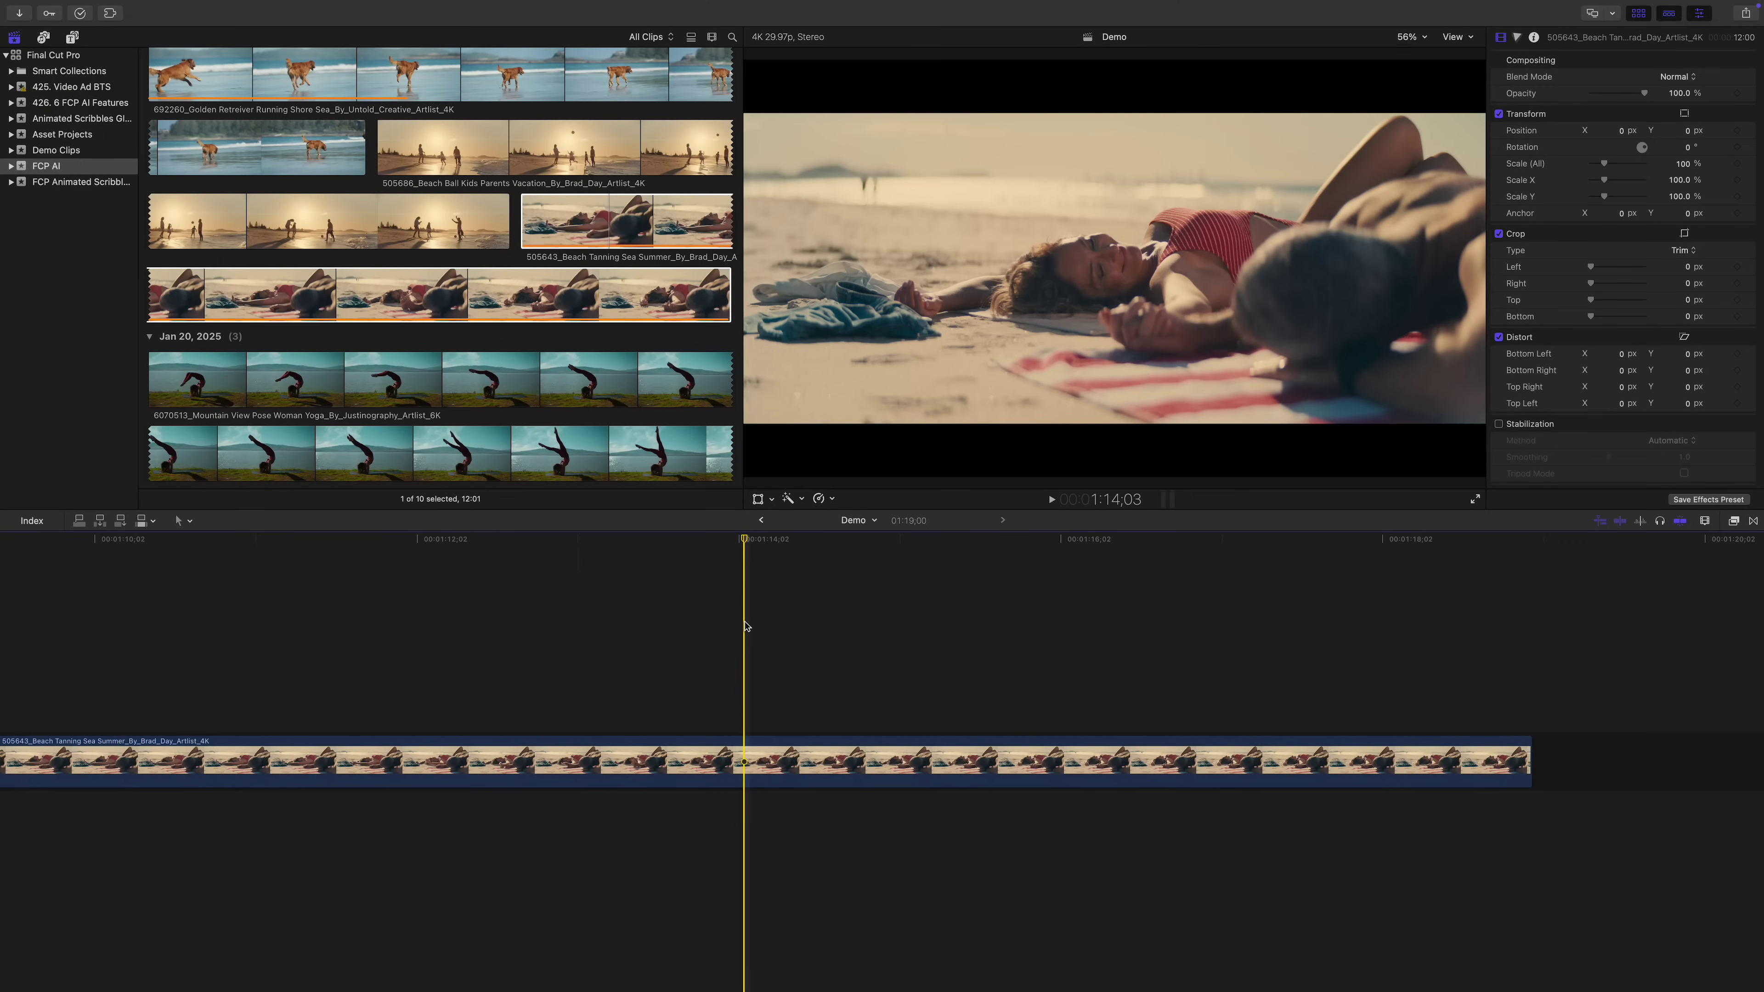
Step: Auto-enhance the light and colour of the beach tanning clip
click(743, 764)
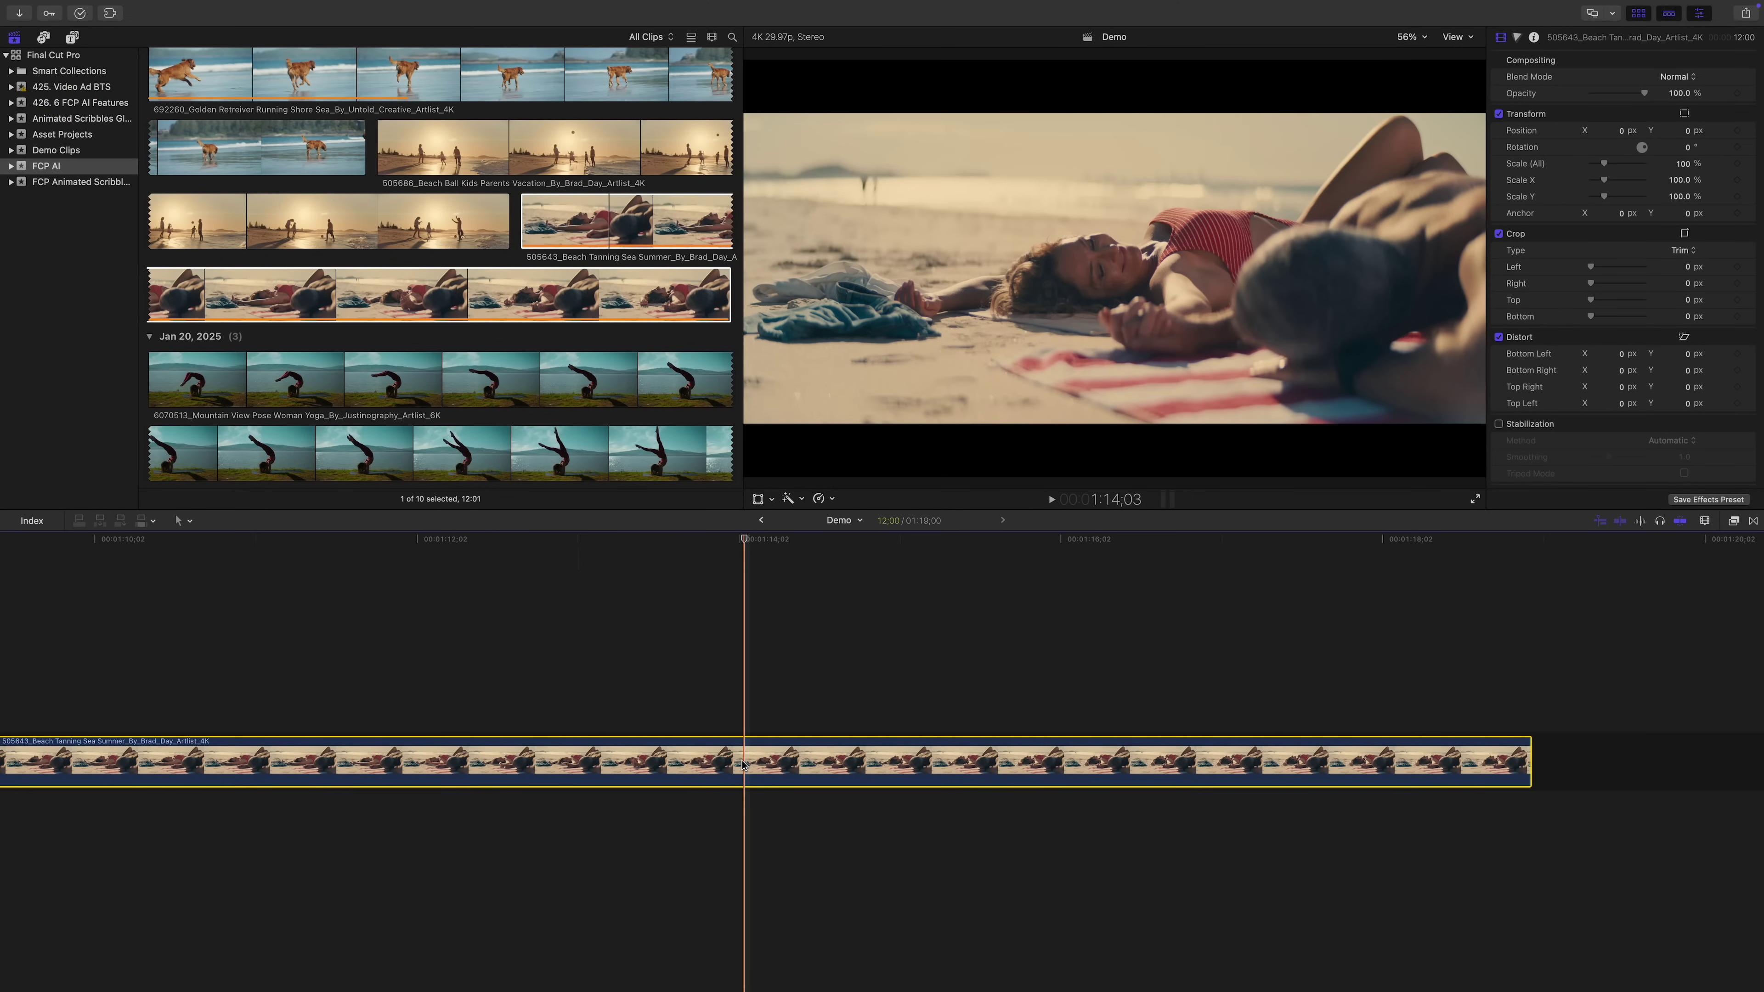
click(803, 500)
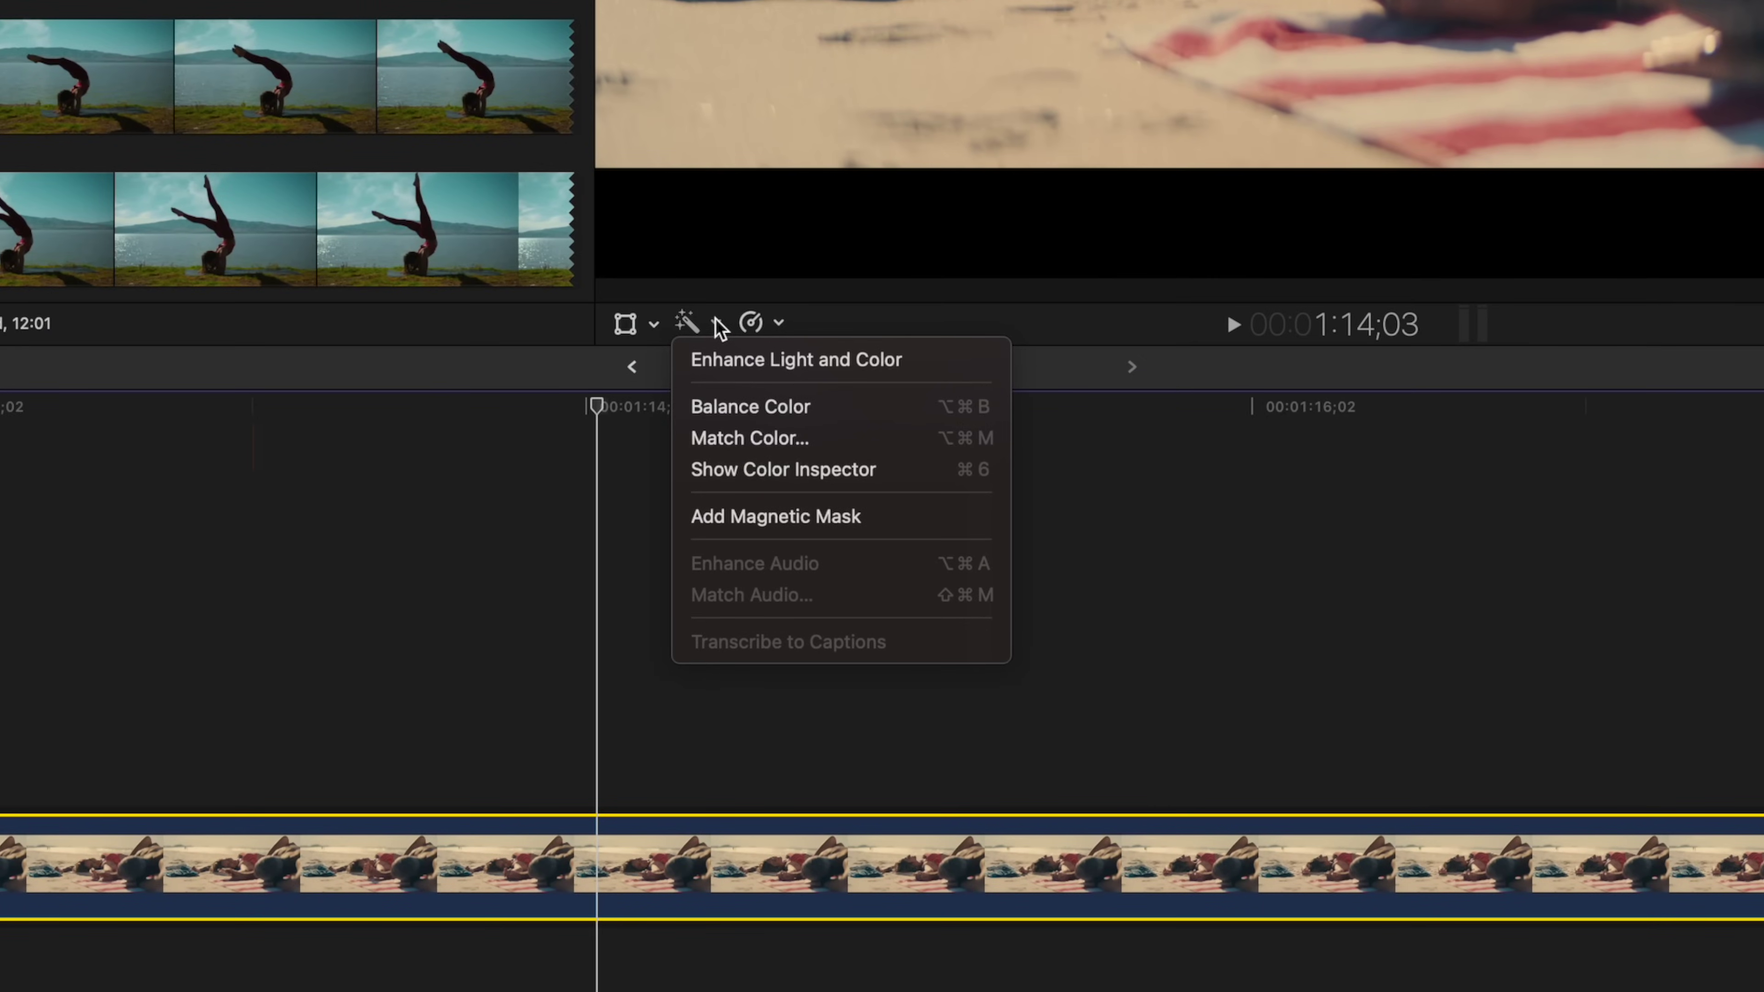
click(770, 354)
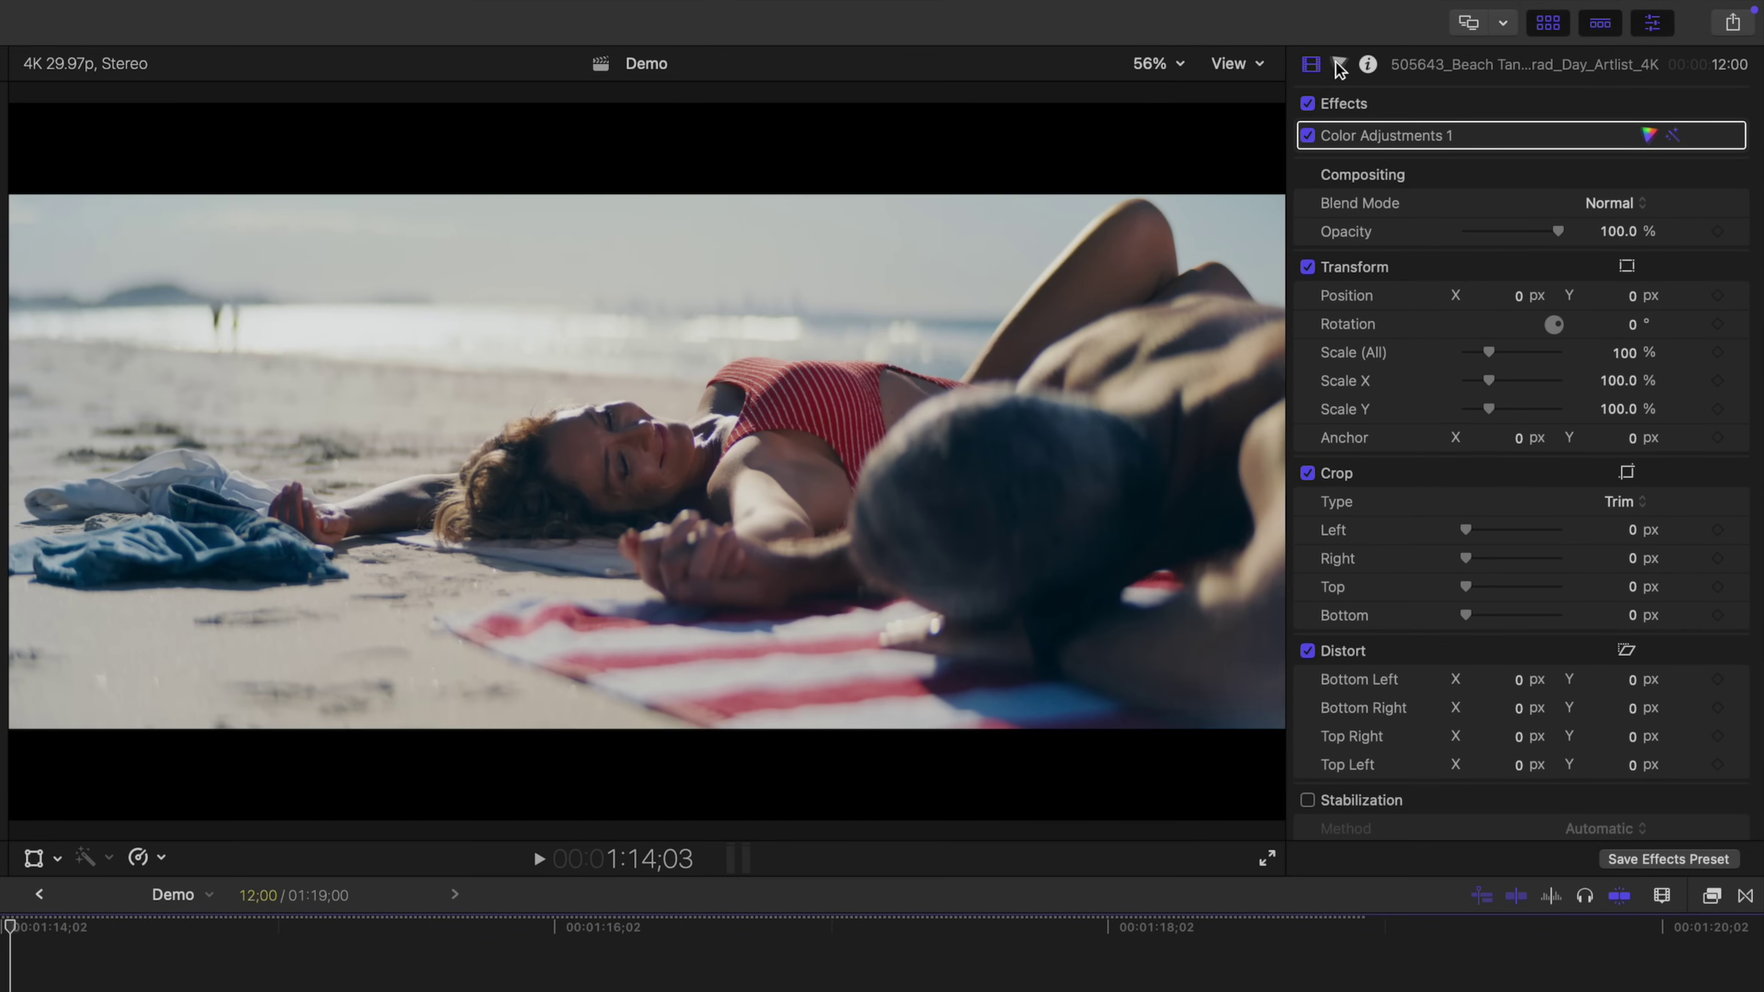
Step: Show the clip's Color Adjustments in the inspector and toggle them off and on to compare
click(1517, 37)
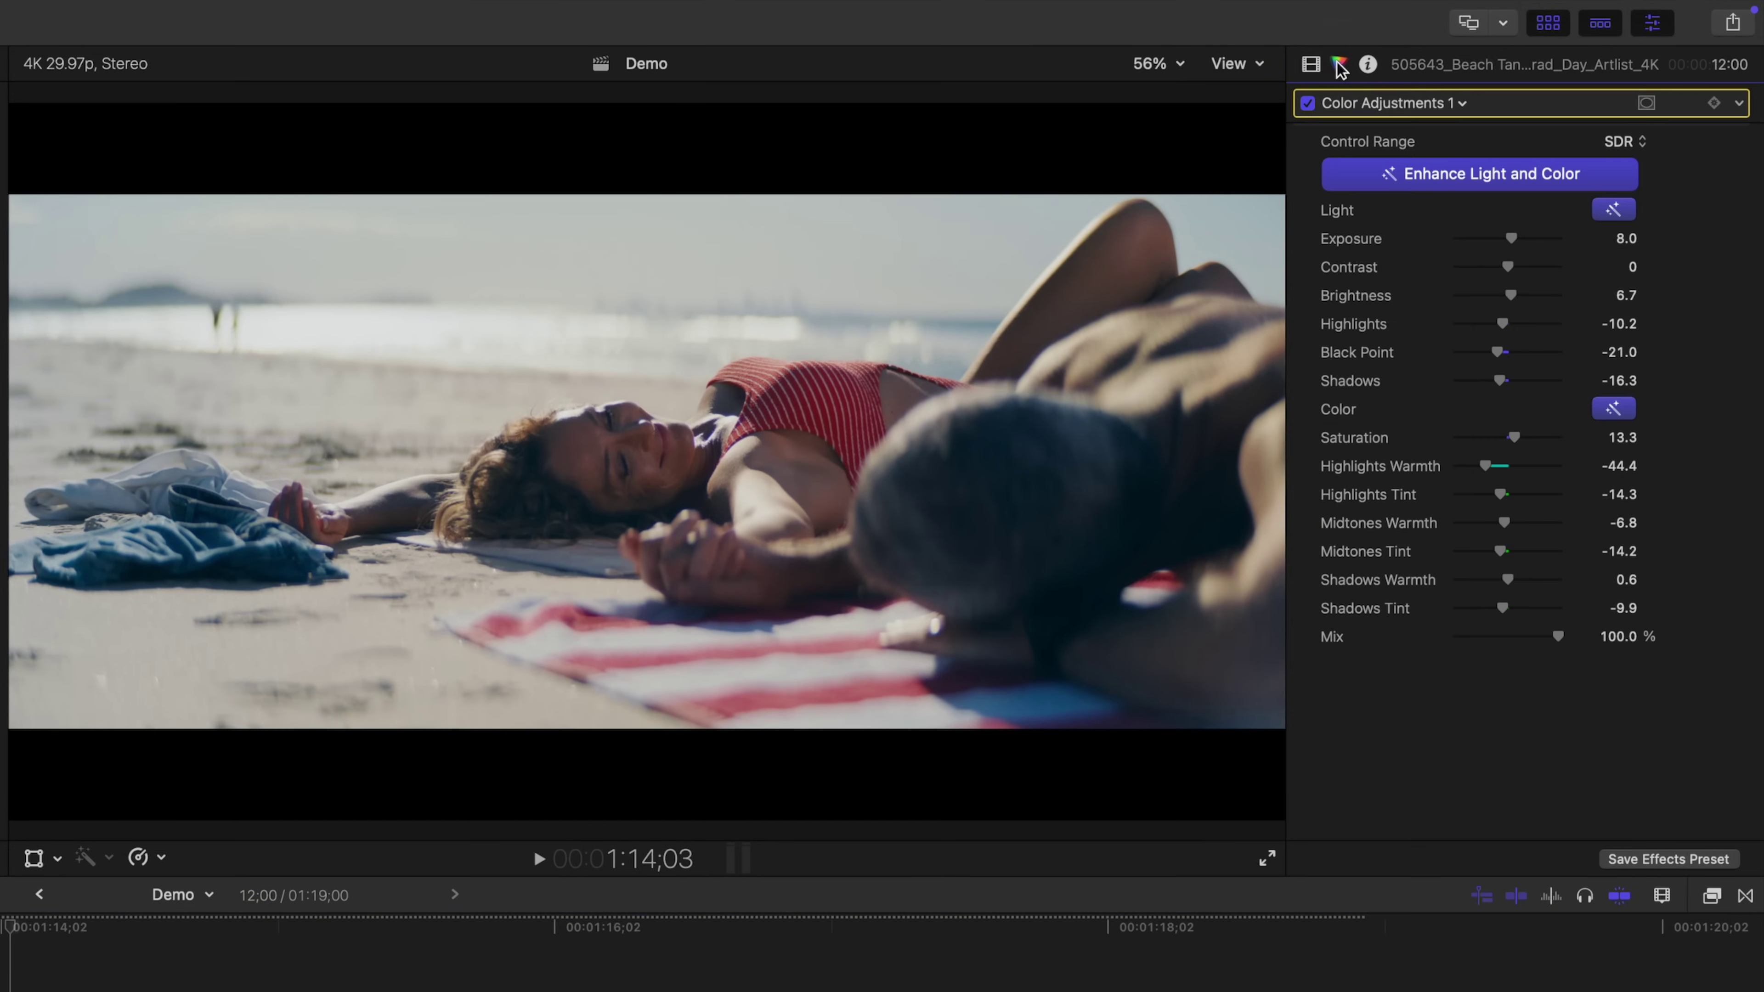
click(1308, 105)
click(1310, 104)
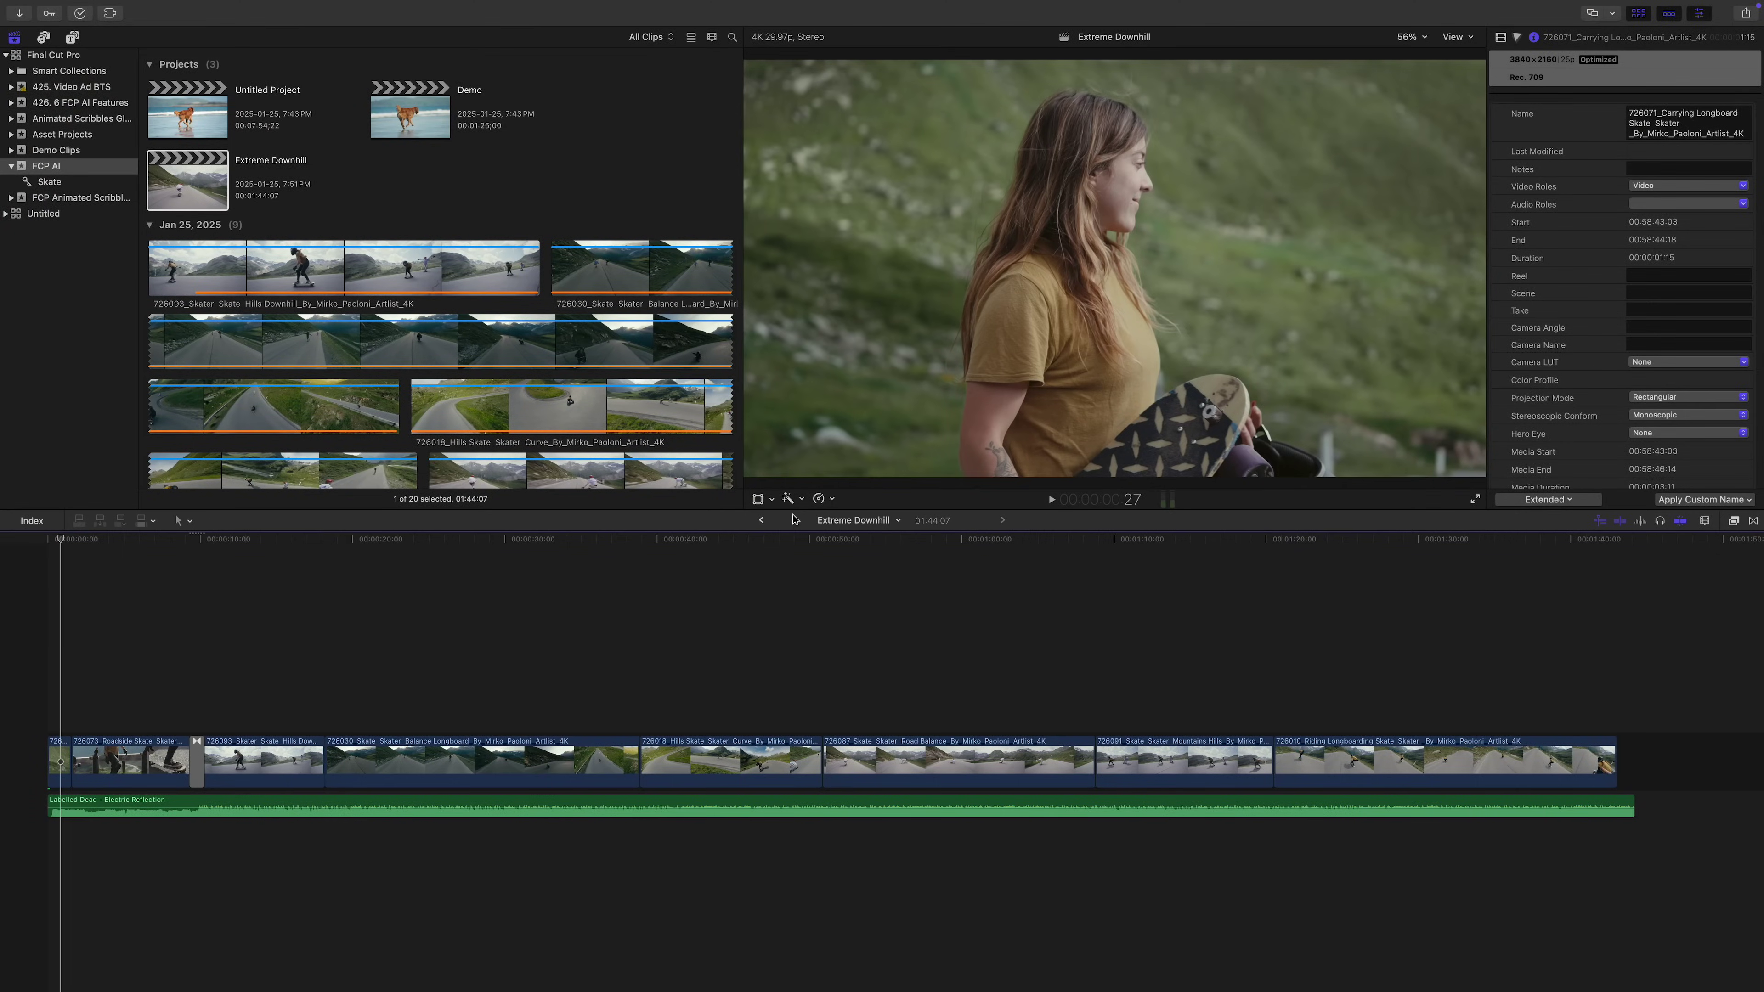
Step: Duplicate Extreme Downhill as a vertical 720x1280 Smart Conform project and open Extreme Downhill 1
click(170, 171)
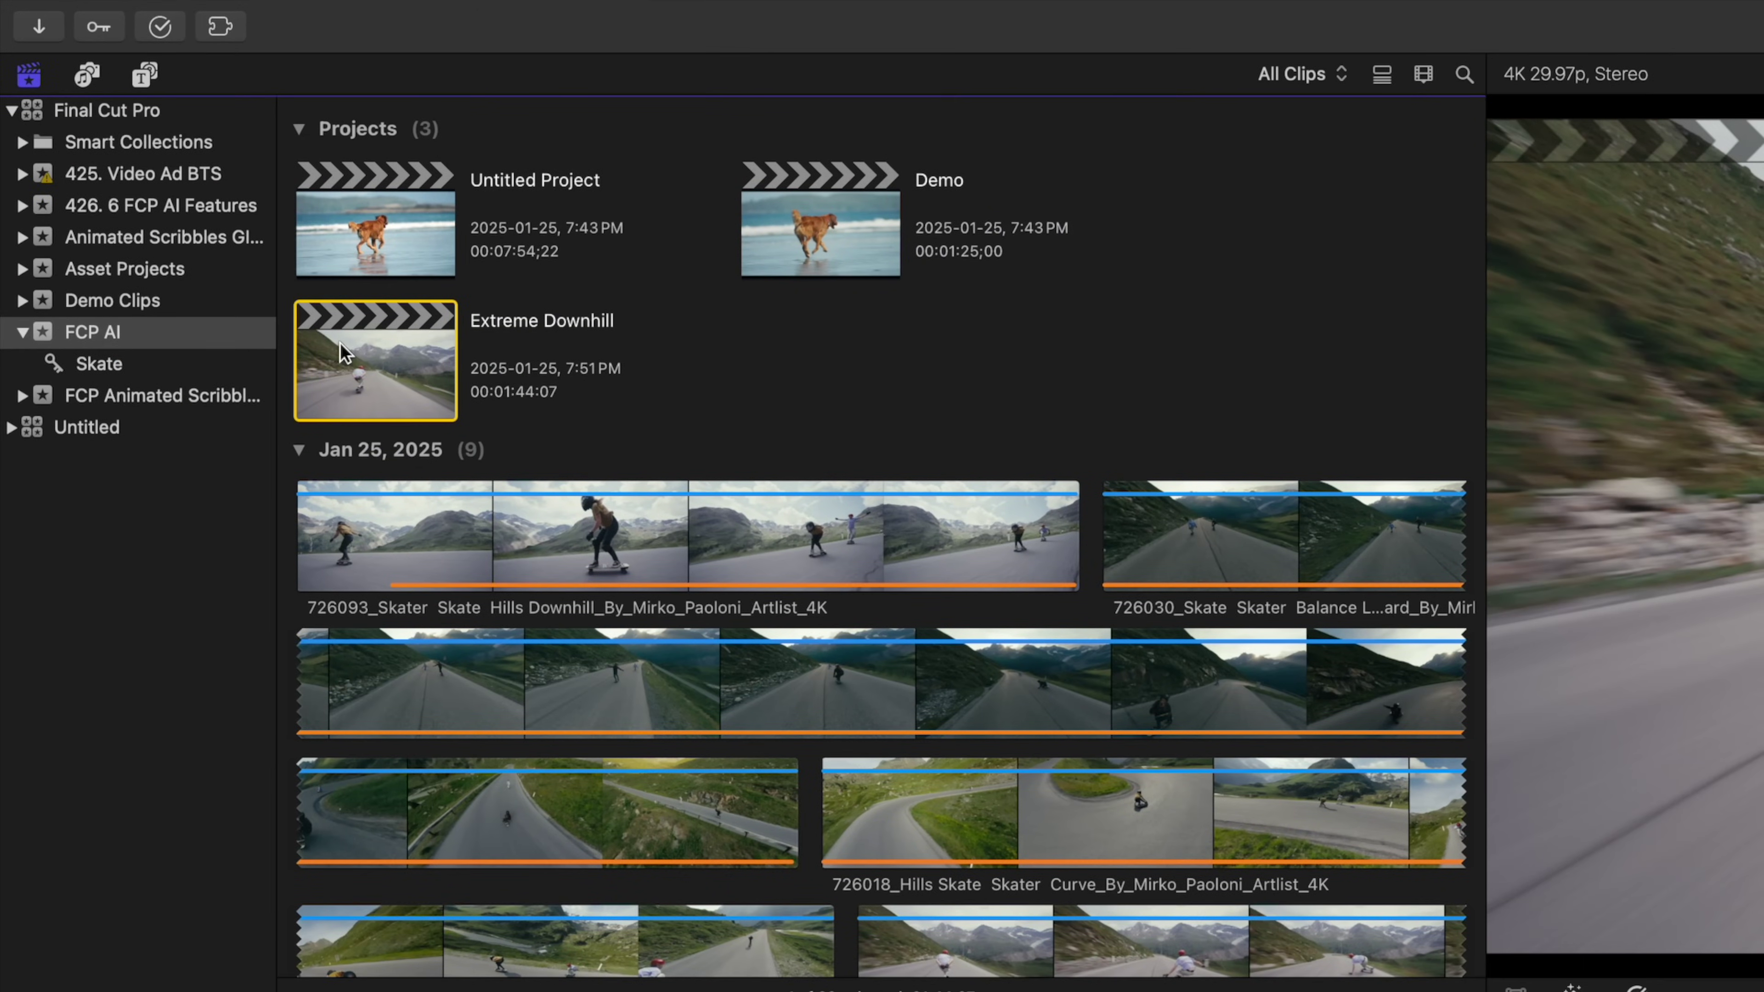
right_click(341, 343)
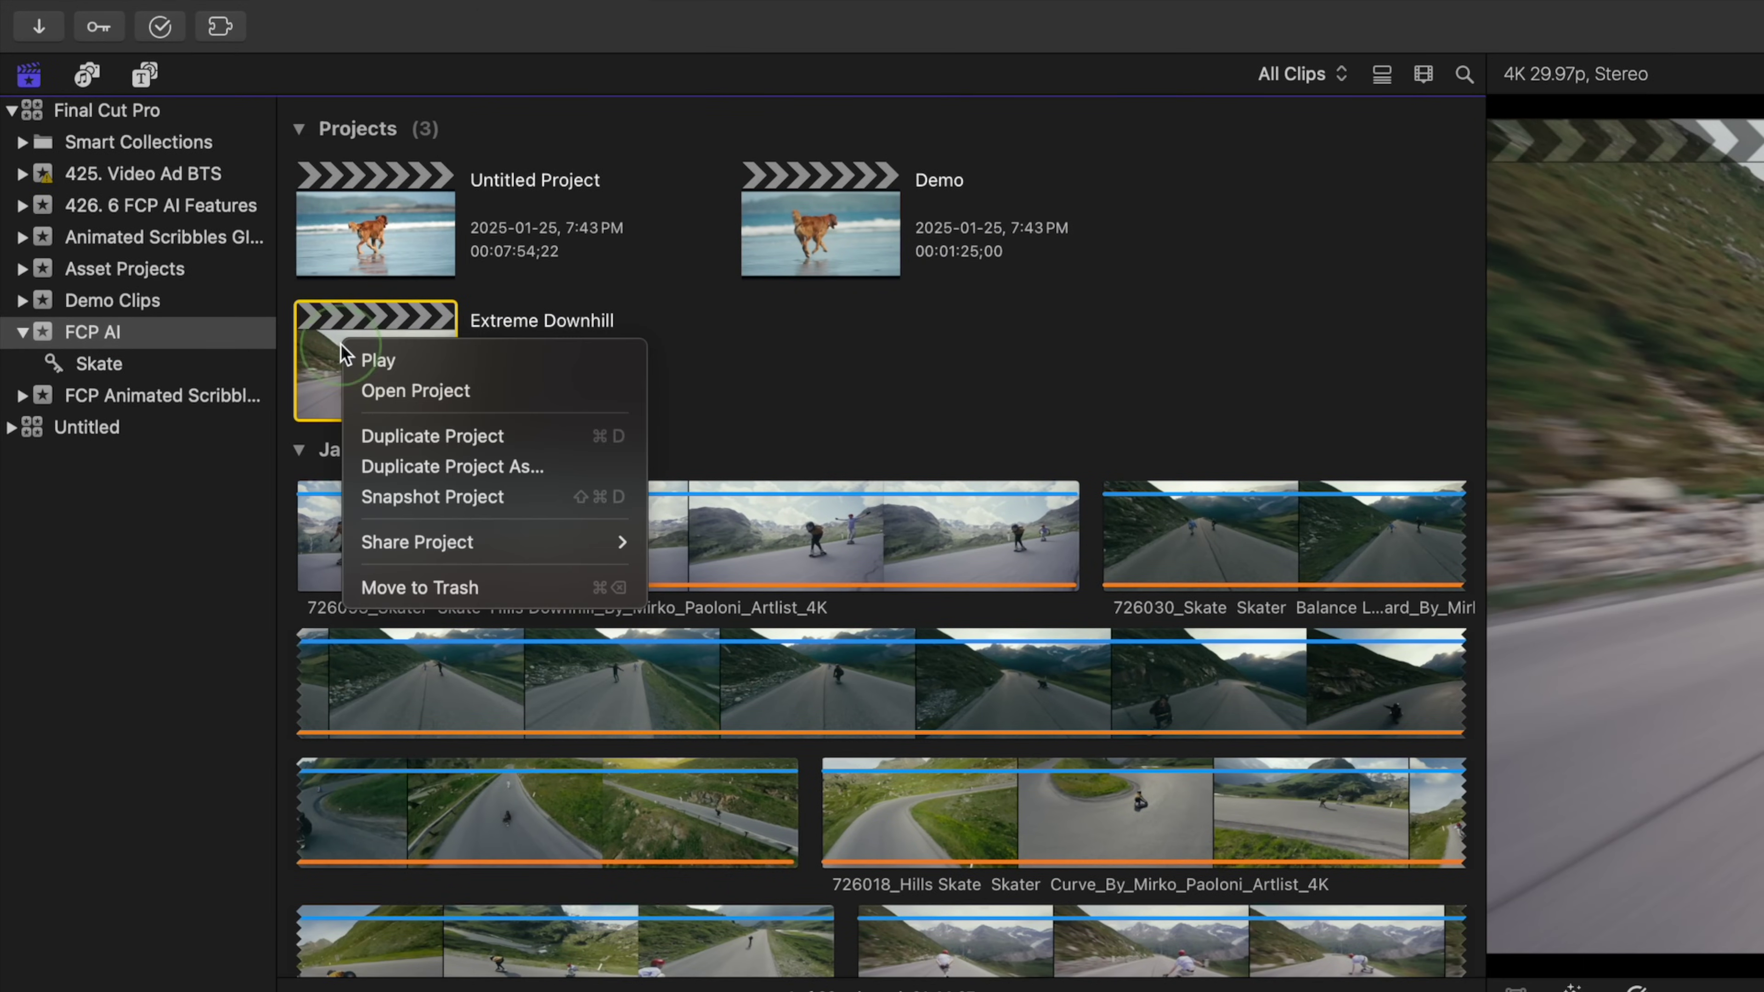
click(514, 470)
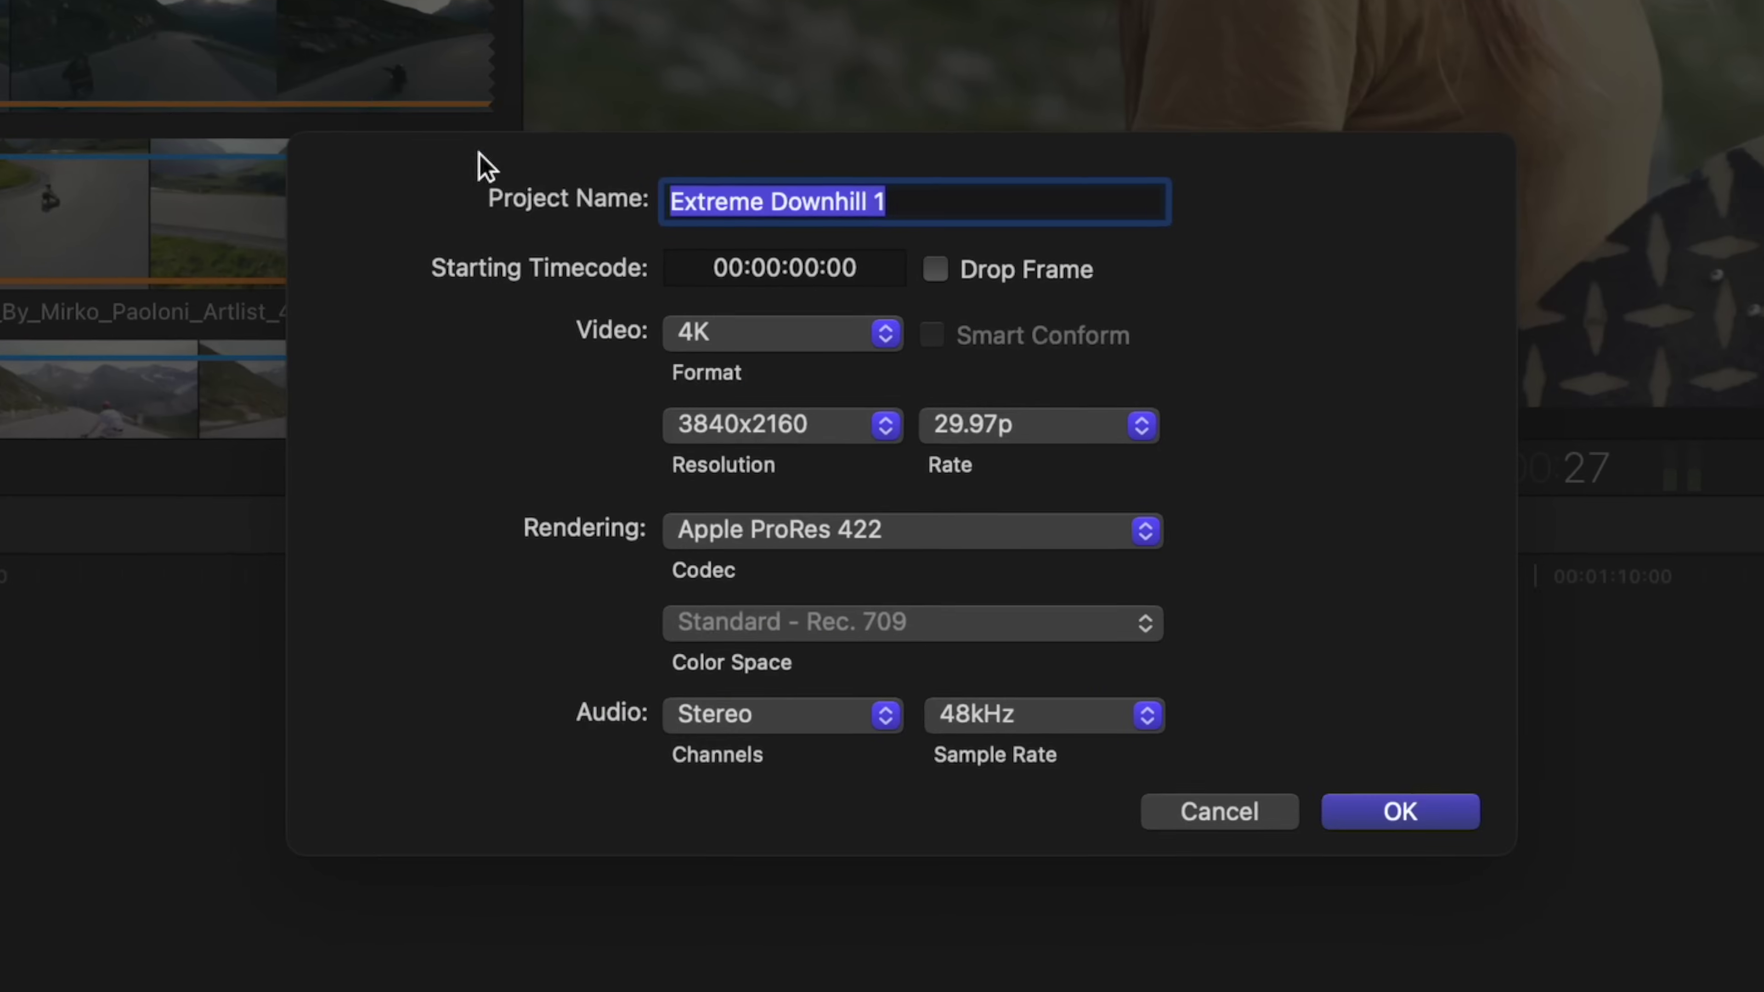
click(885, 335)
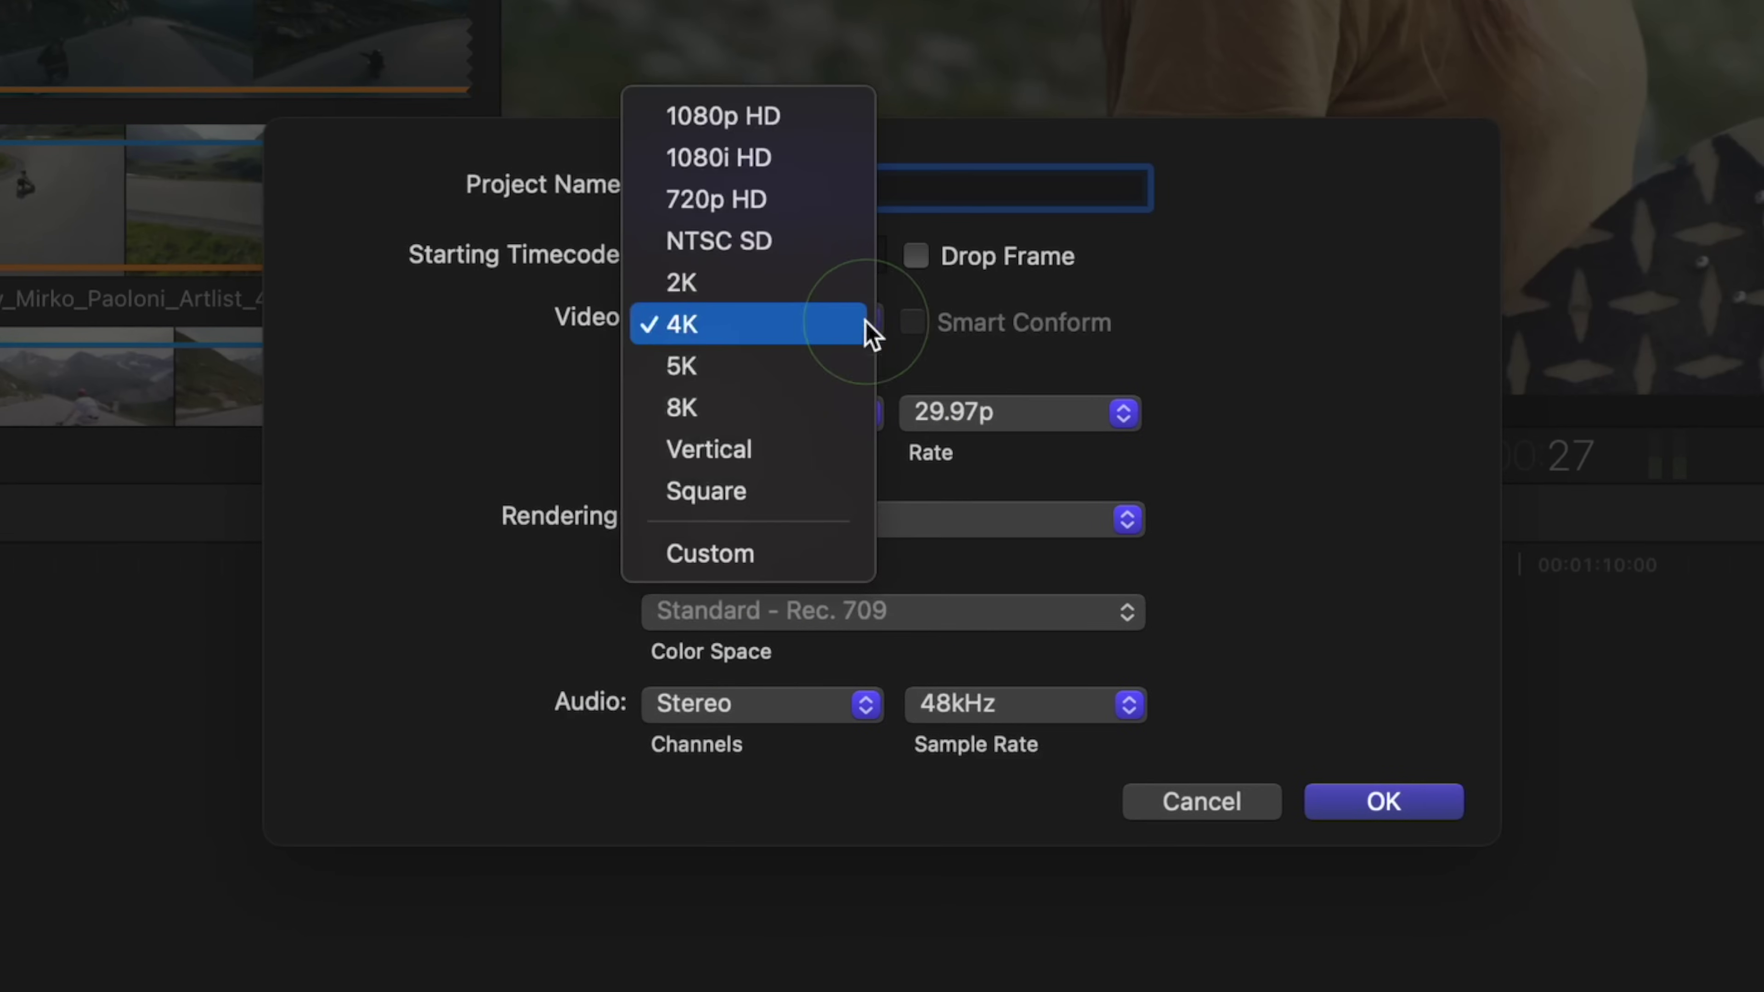
click(837, 440)
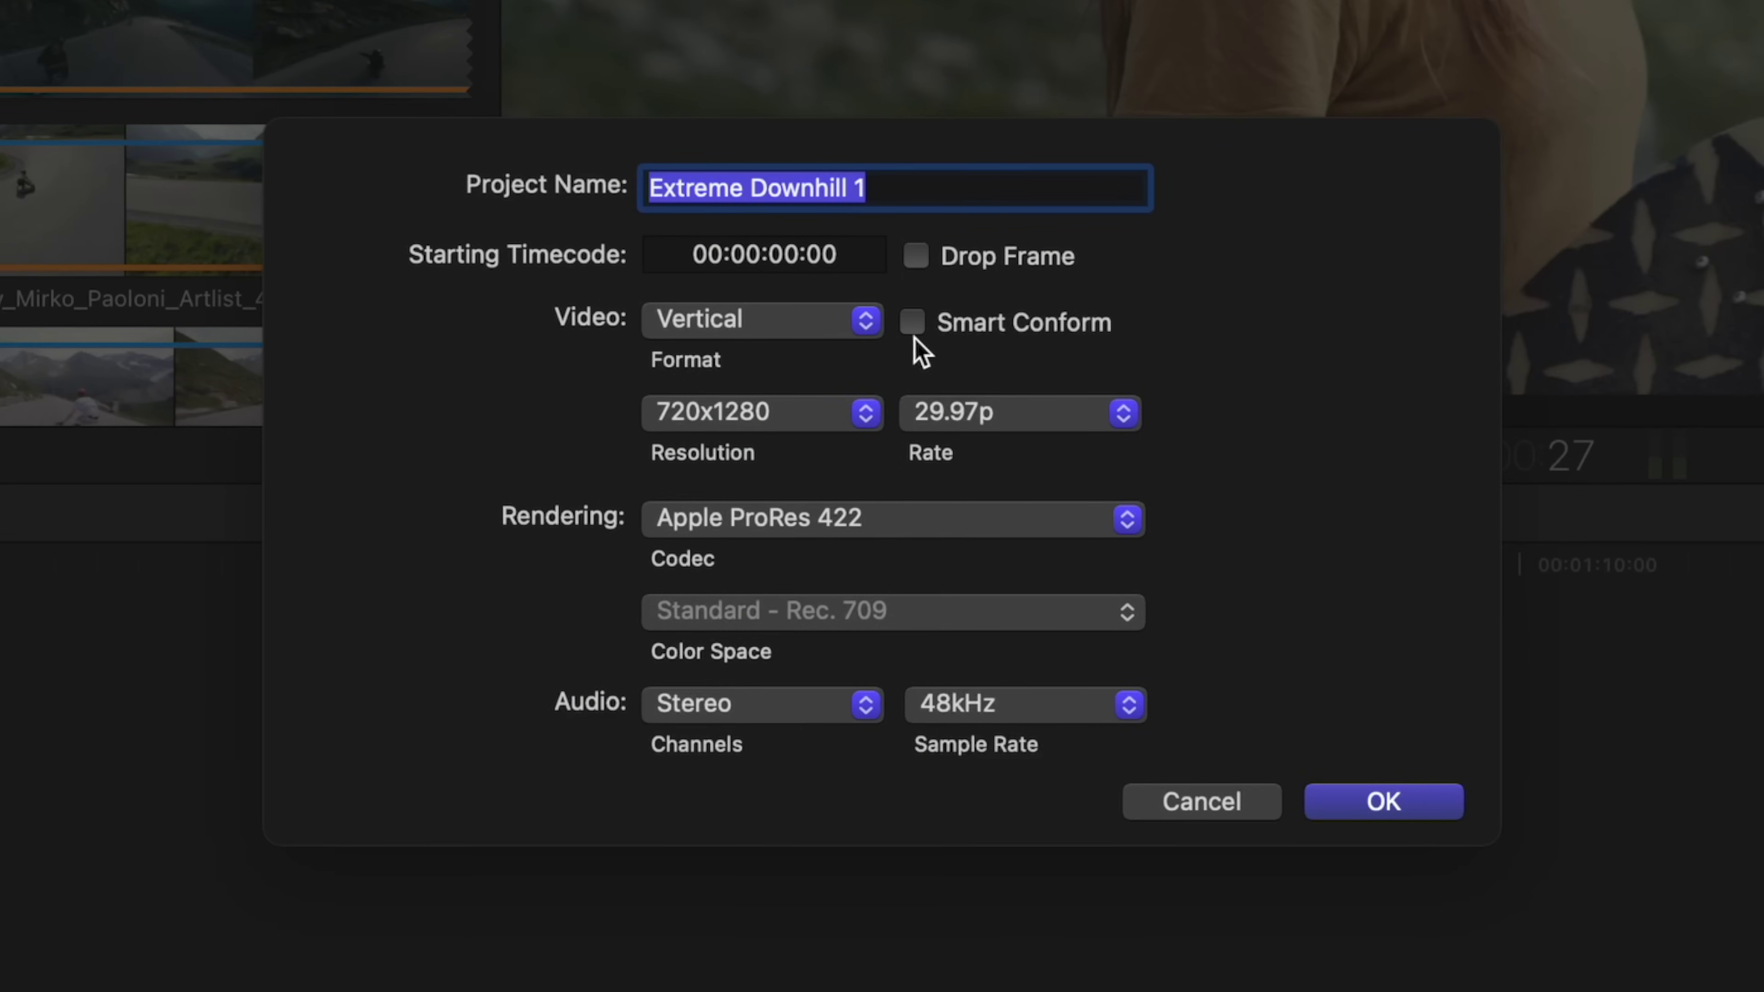
click(1389, 802)
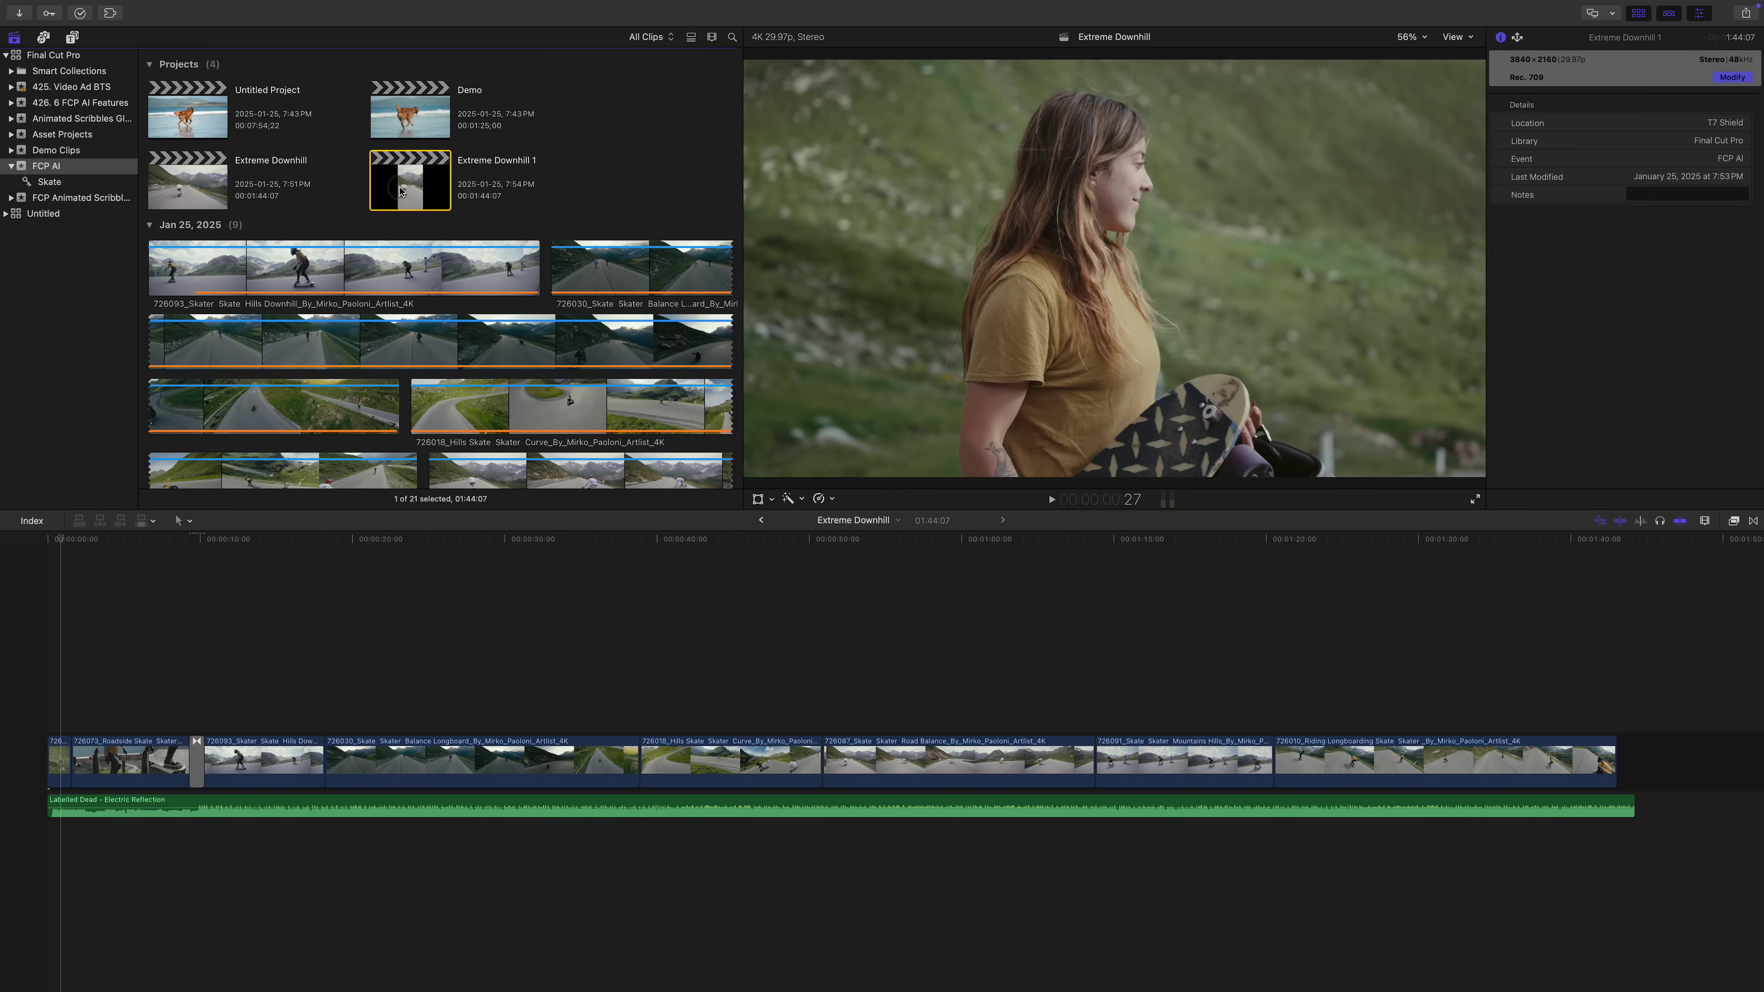
double_click(400, 191)
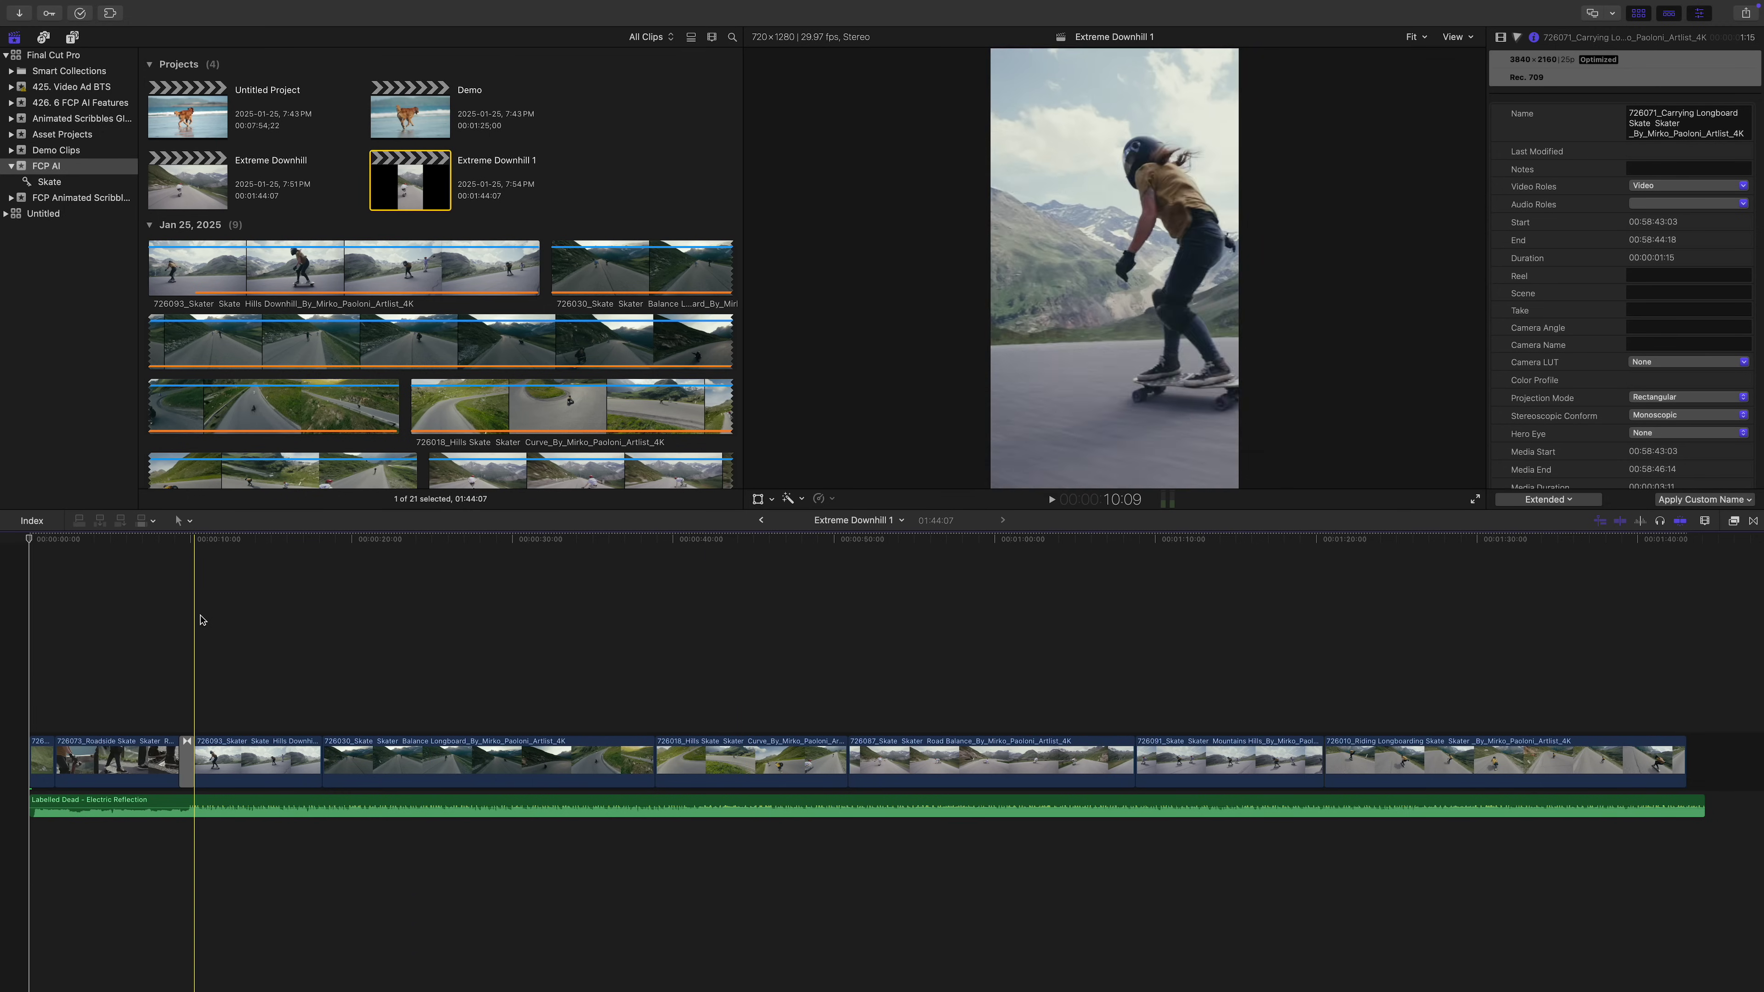
Step: Play the automatically reframed vertical skate footage in Extreme Downhill 1
key(space)
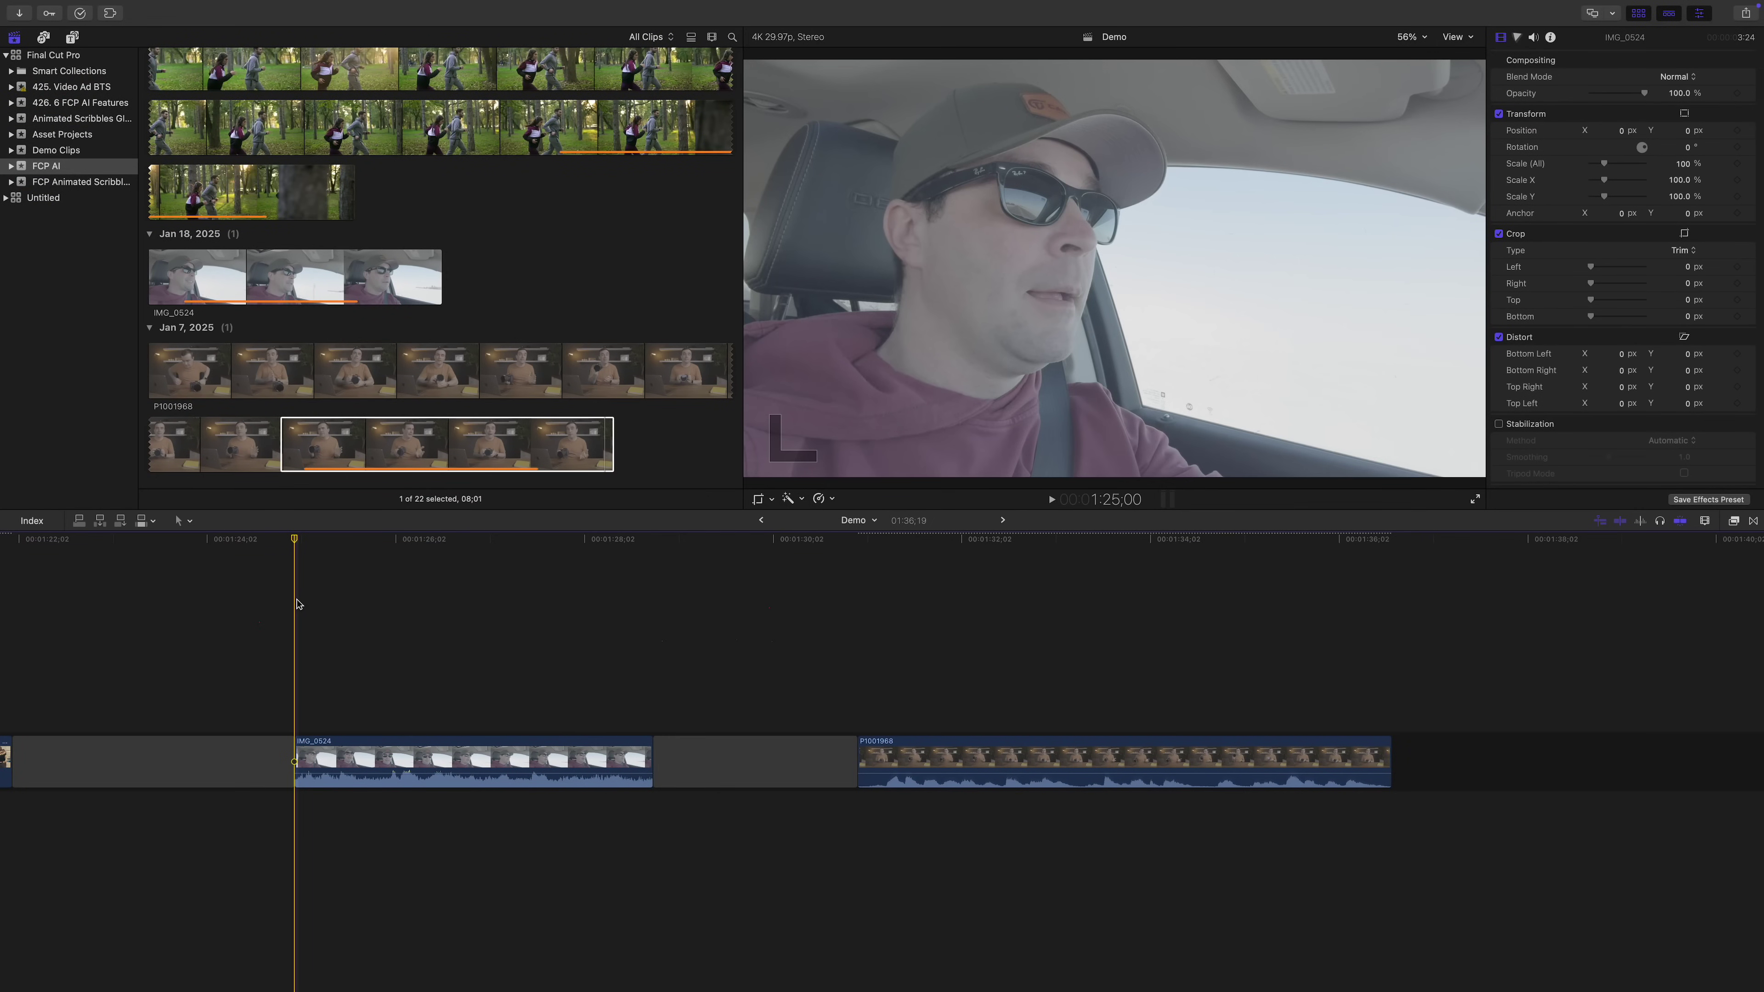
Step: Play and stop the IMG_0524 in-car clip to hear its original audio
key(space)
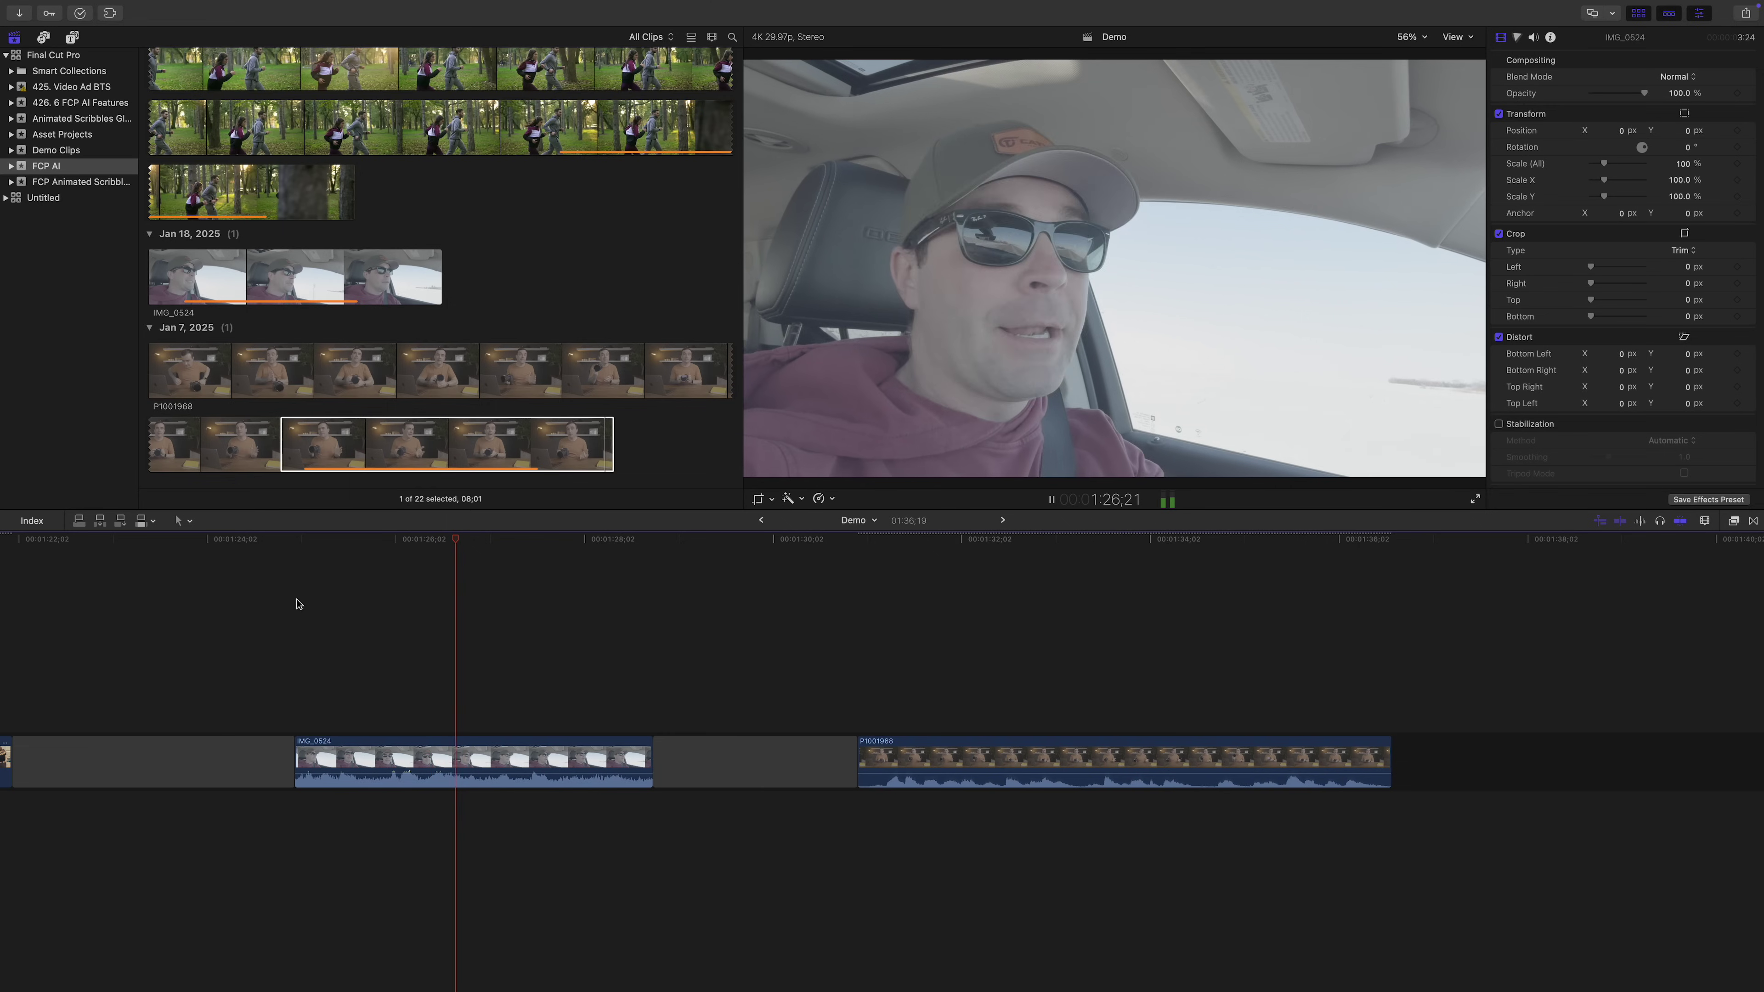
key(space)
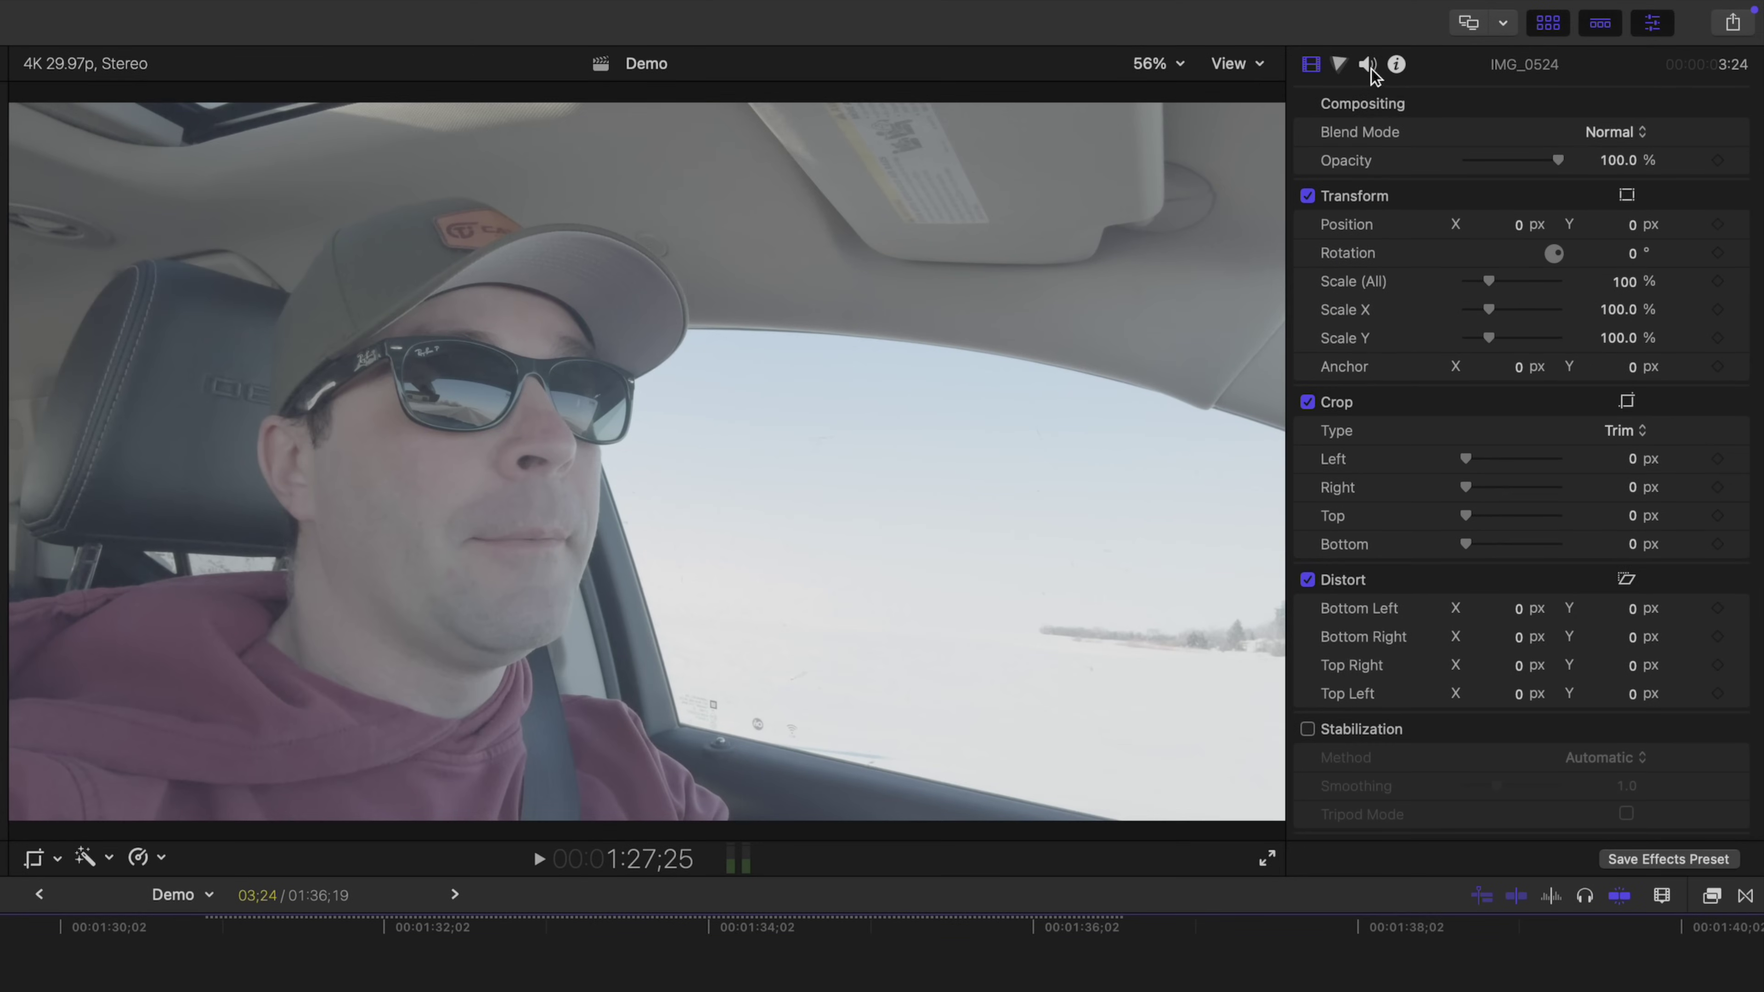
Step: Turn on Voice Isolation for IMG_0524 in the Audio inspector and listen to the result
click(1533, 38)
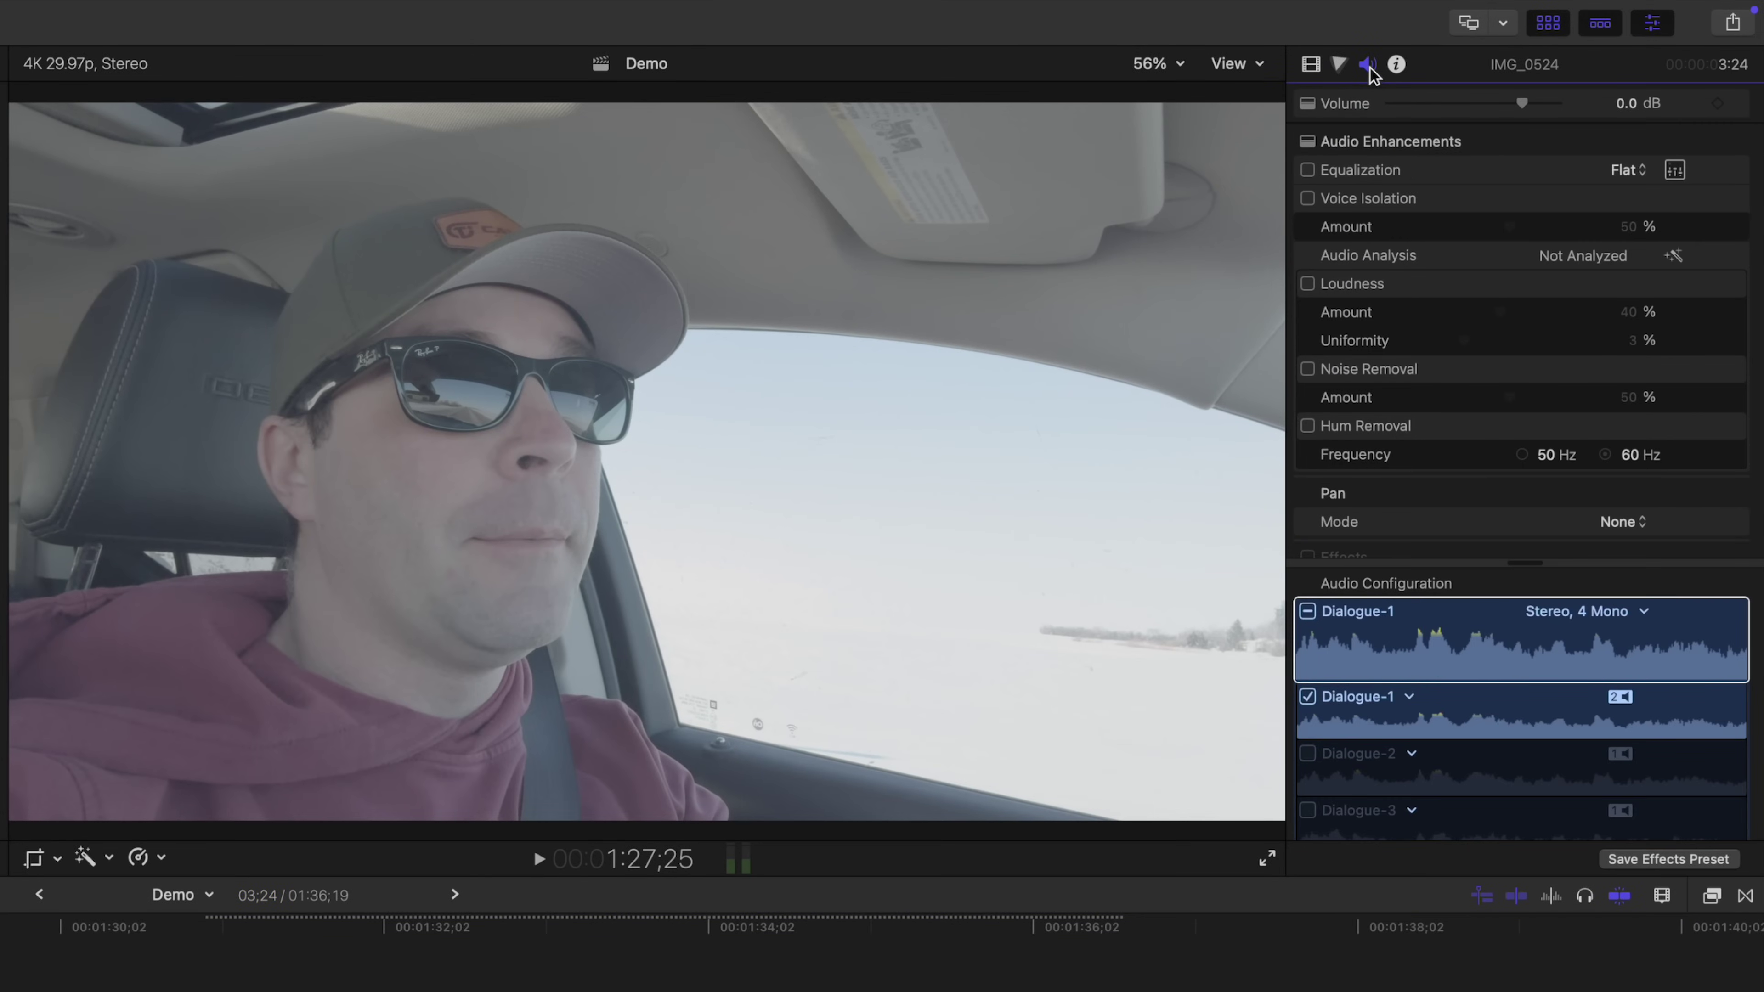
click(1308, 199)
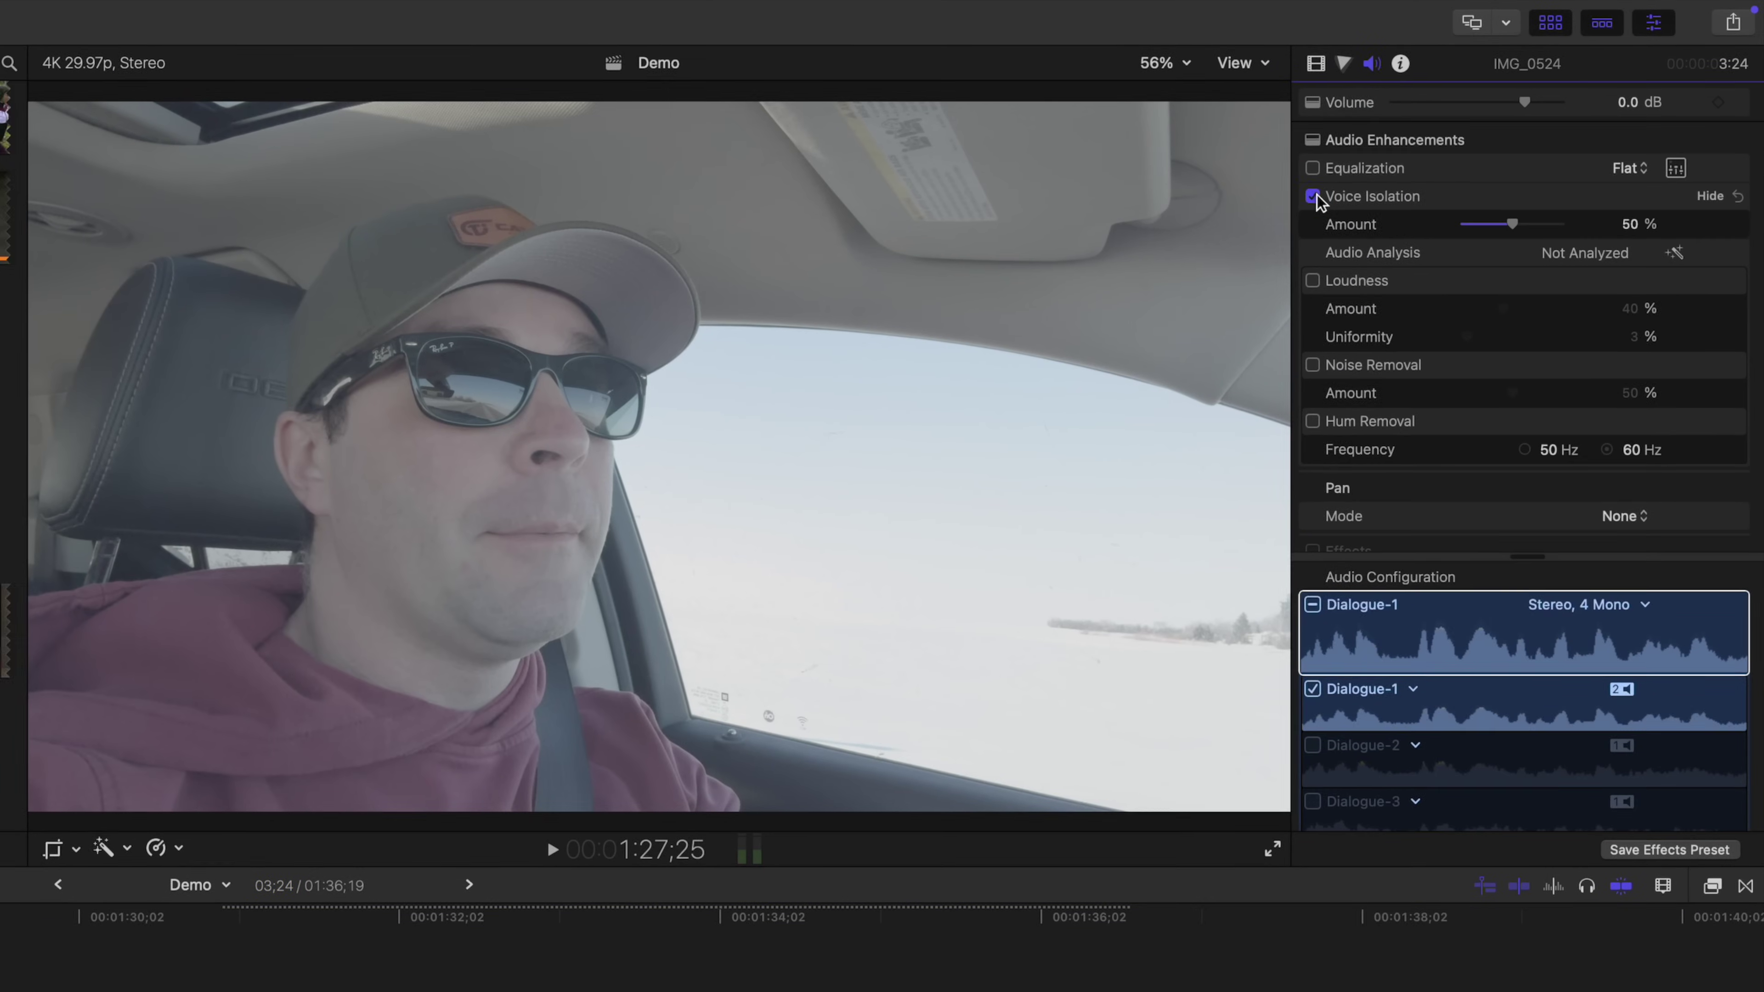
key(space)
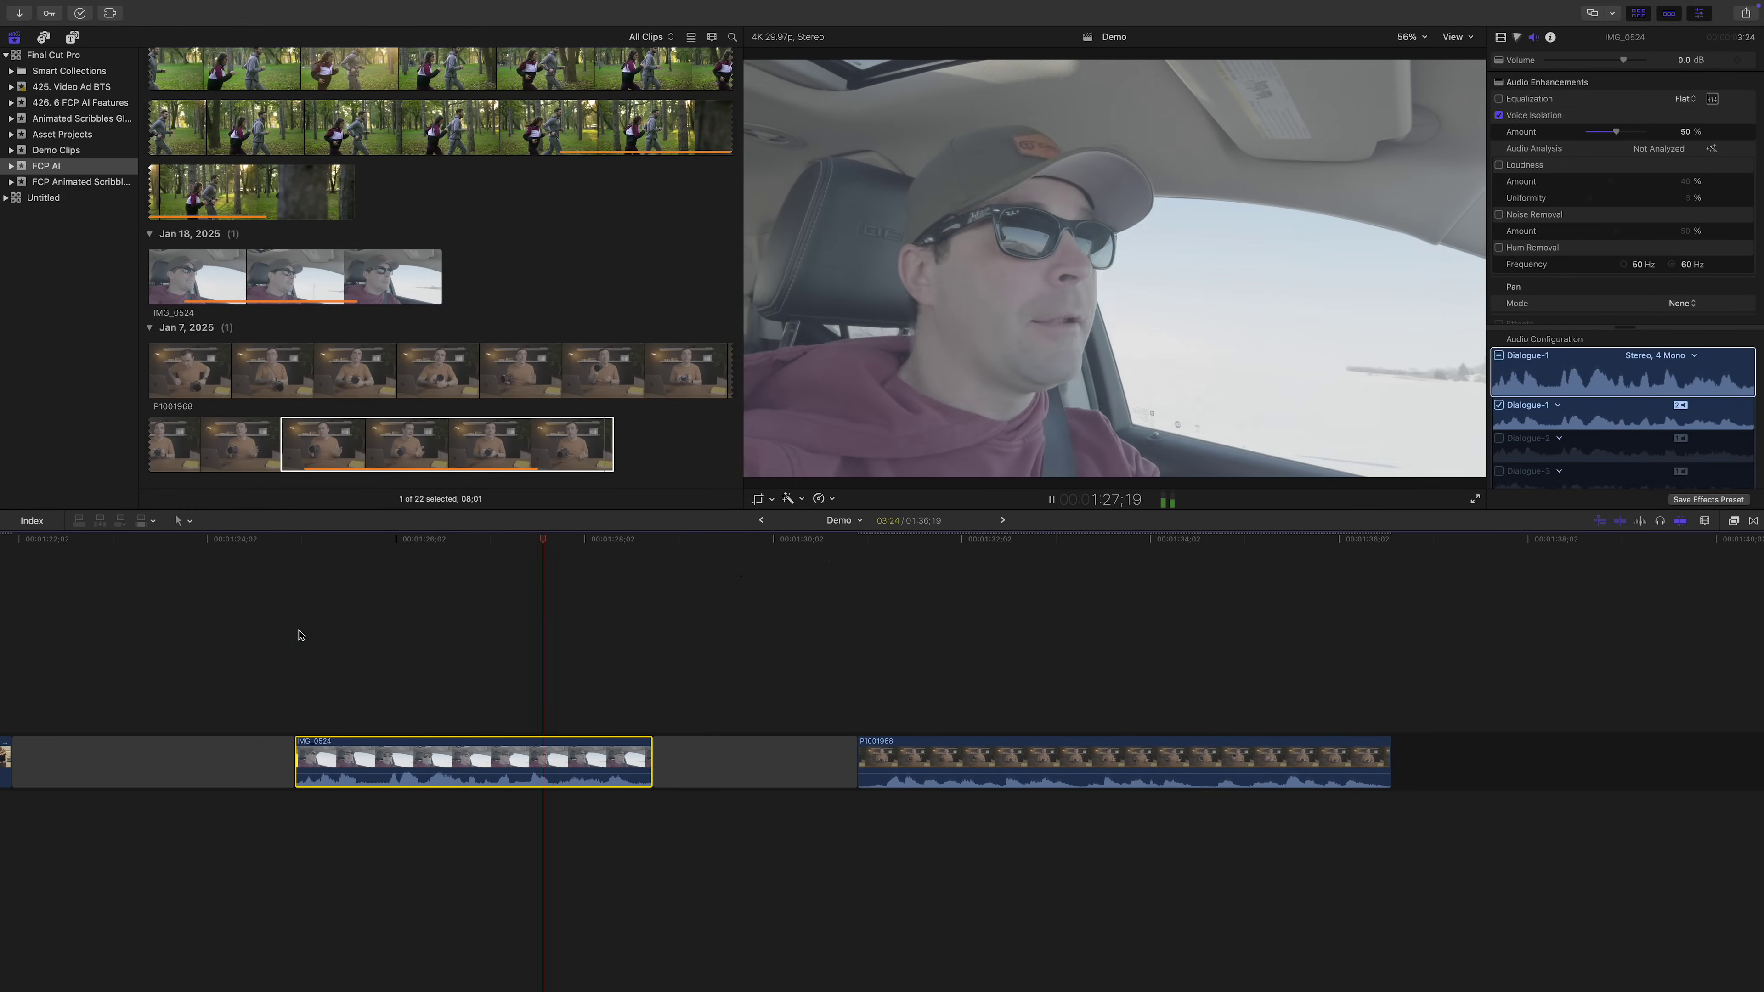
key(space)
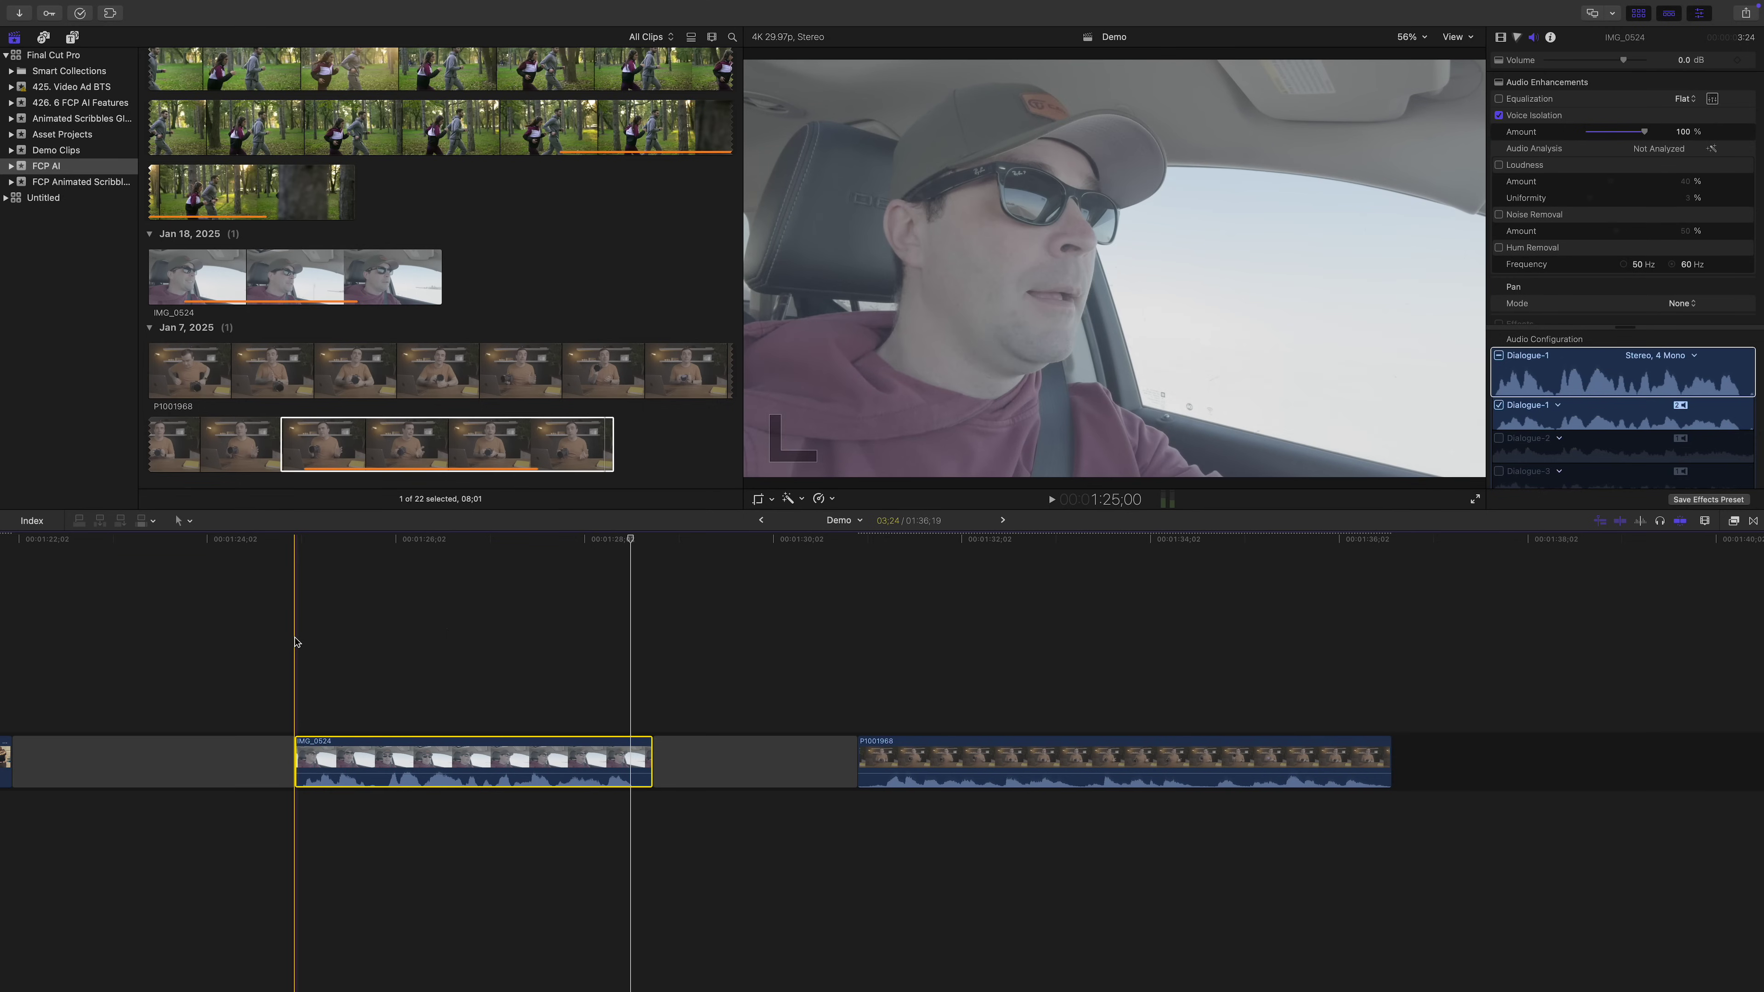
key(space)
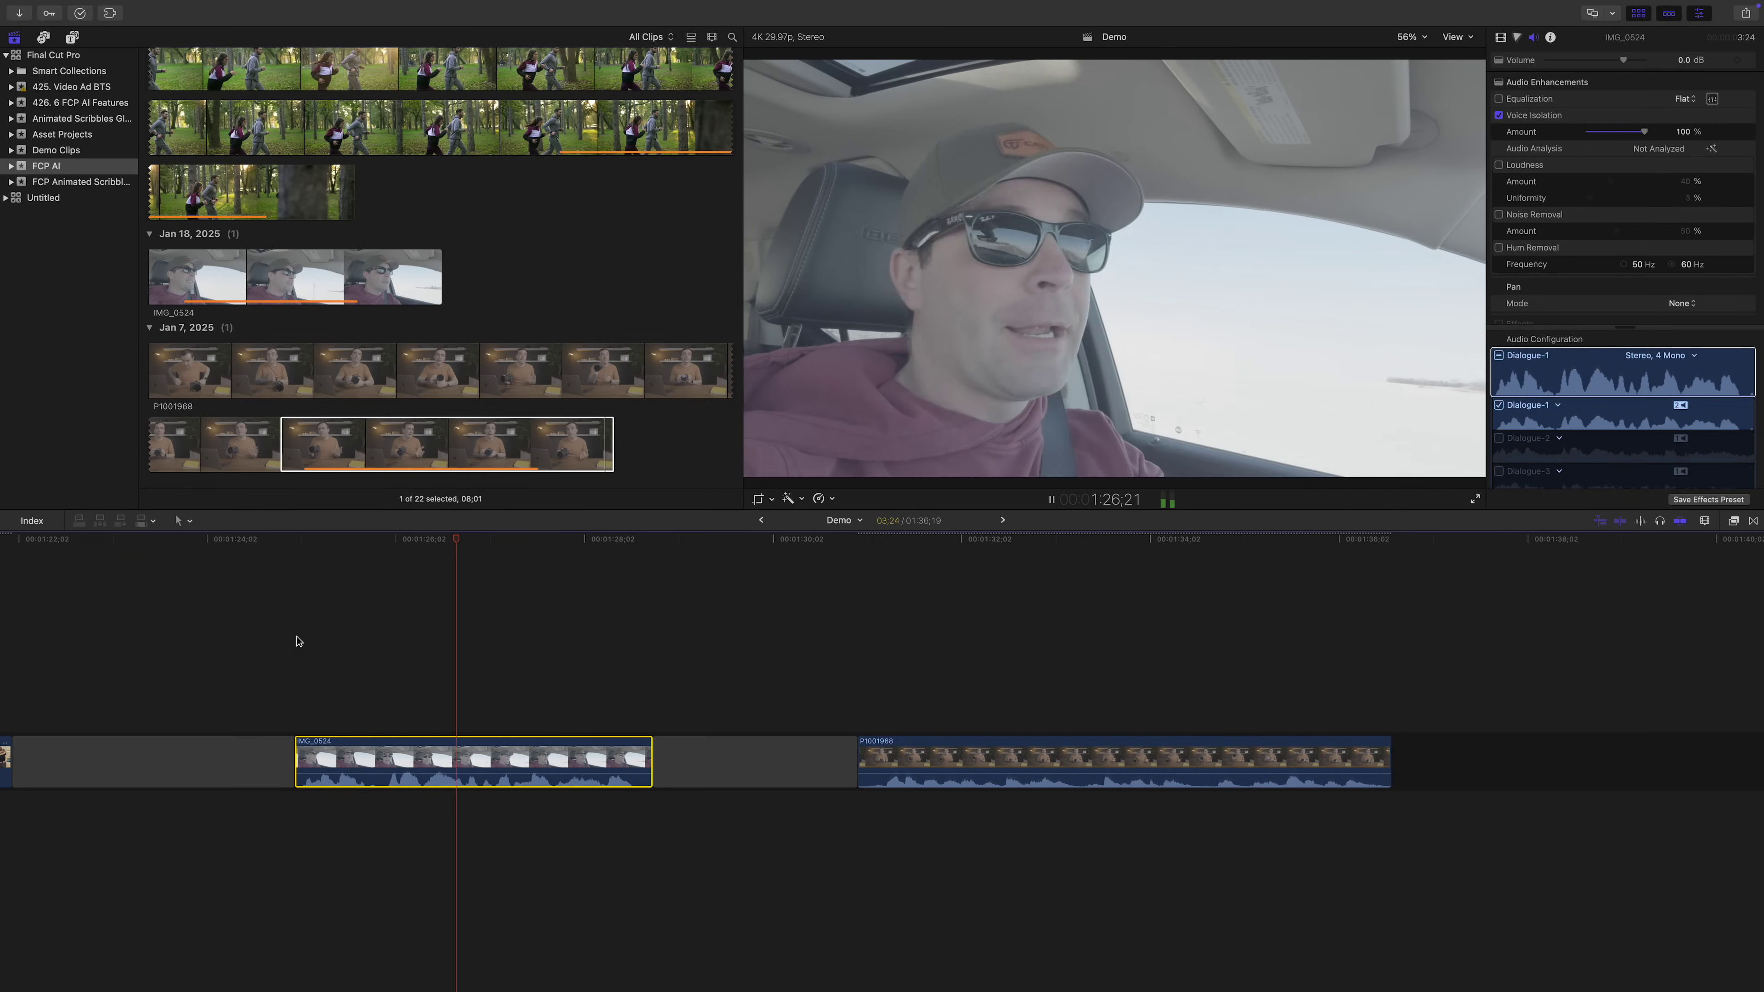
key(space)
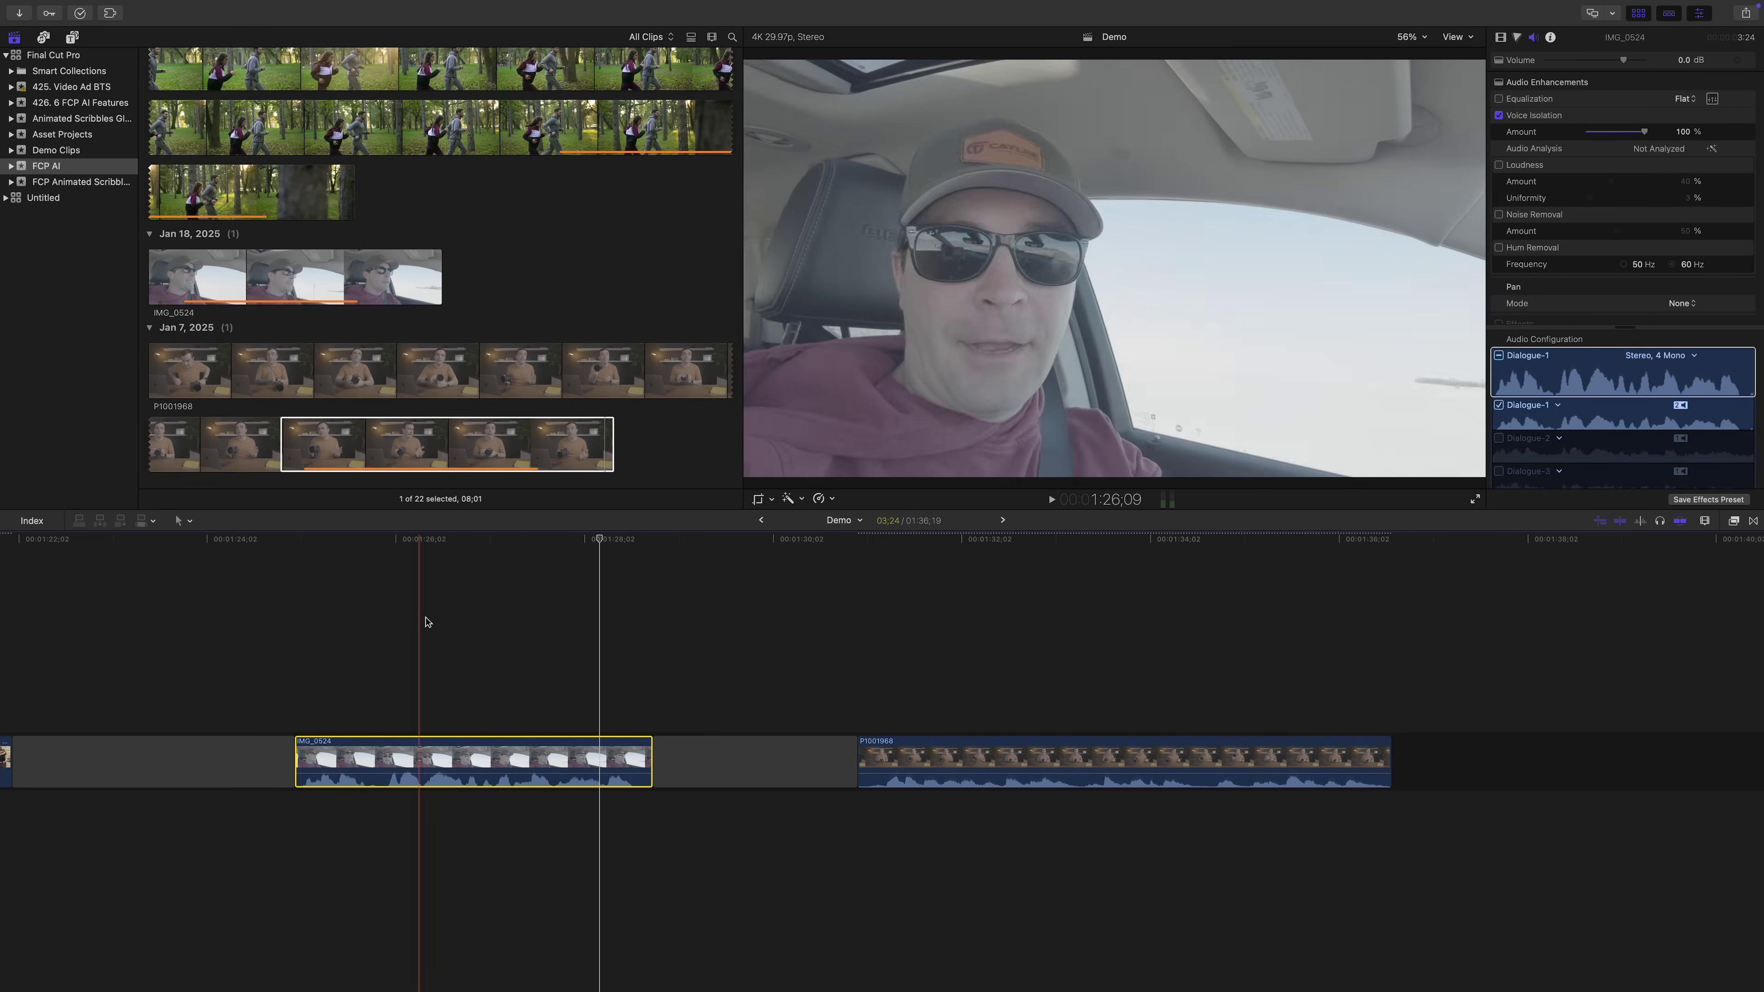
Step: Lower the Voice Isolation amount to 66% and replay the clip
click(1635, 137)
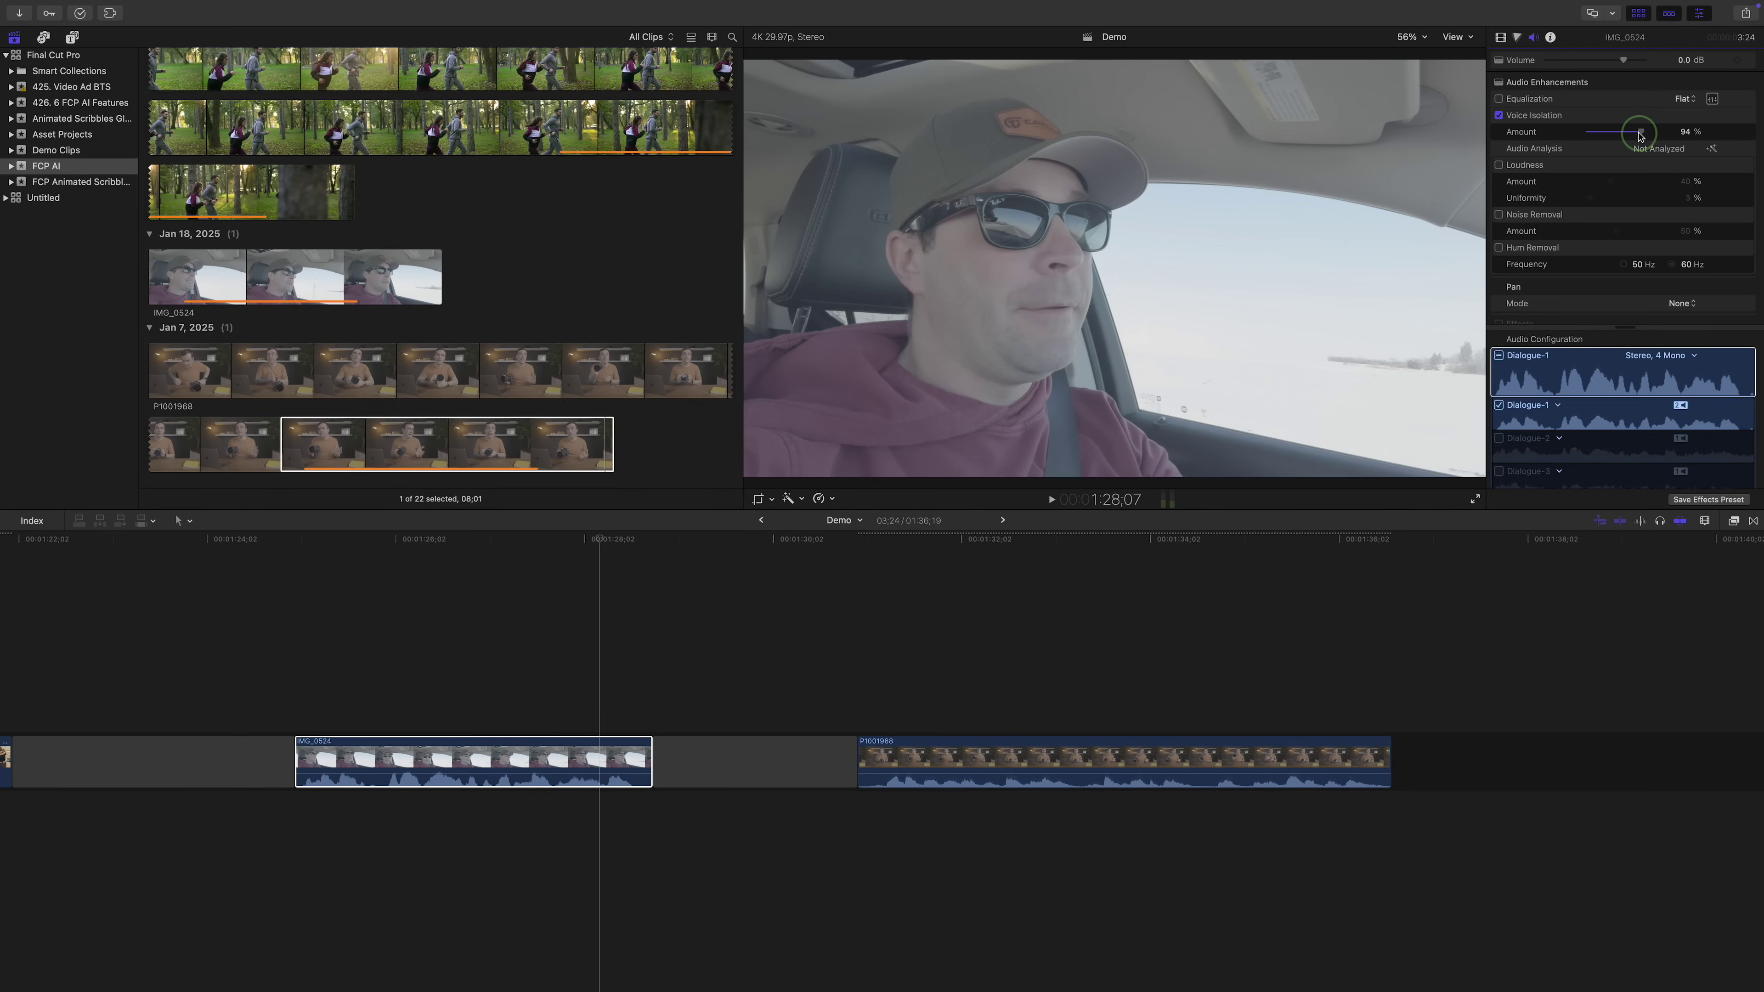
key(space)
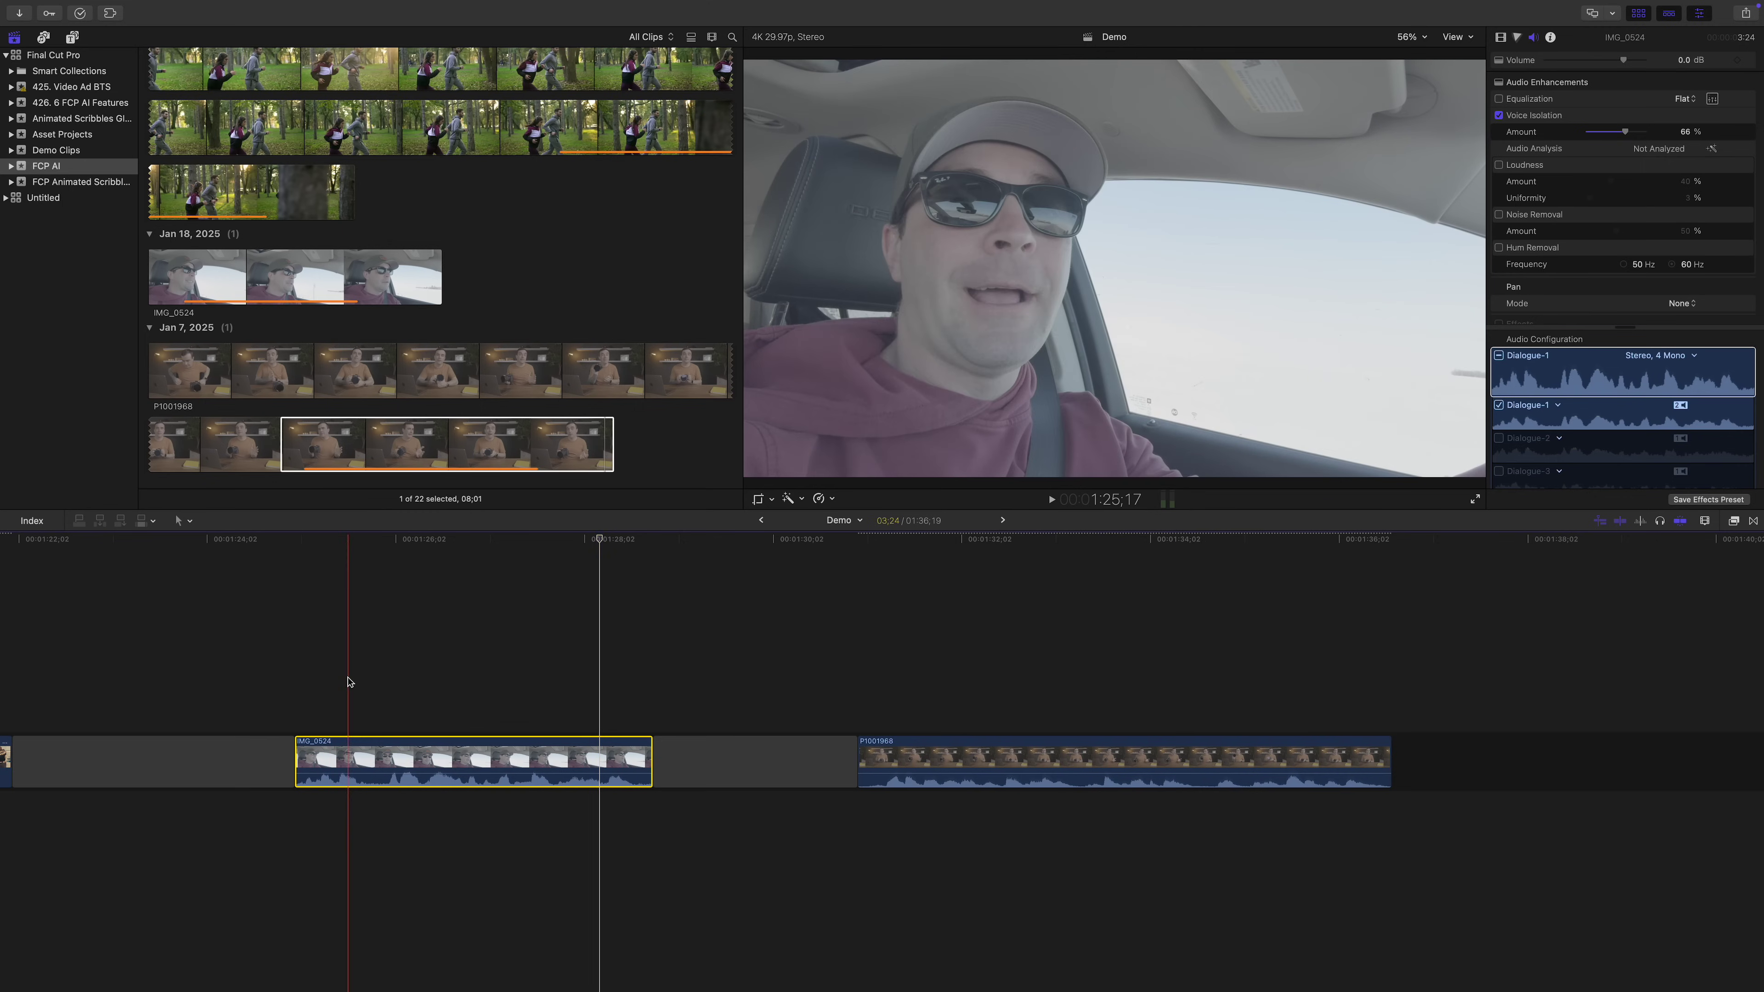
click(347, 677)
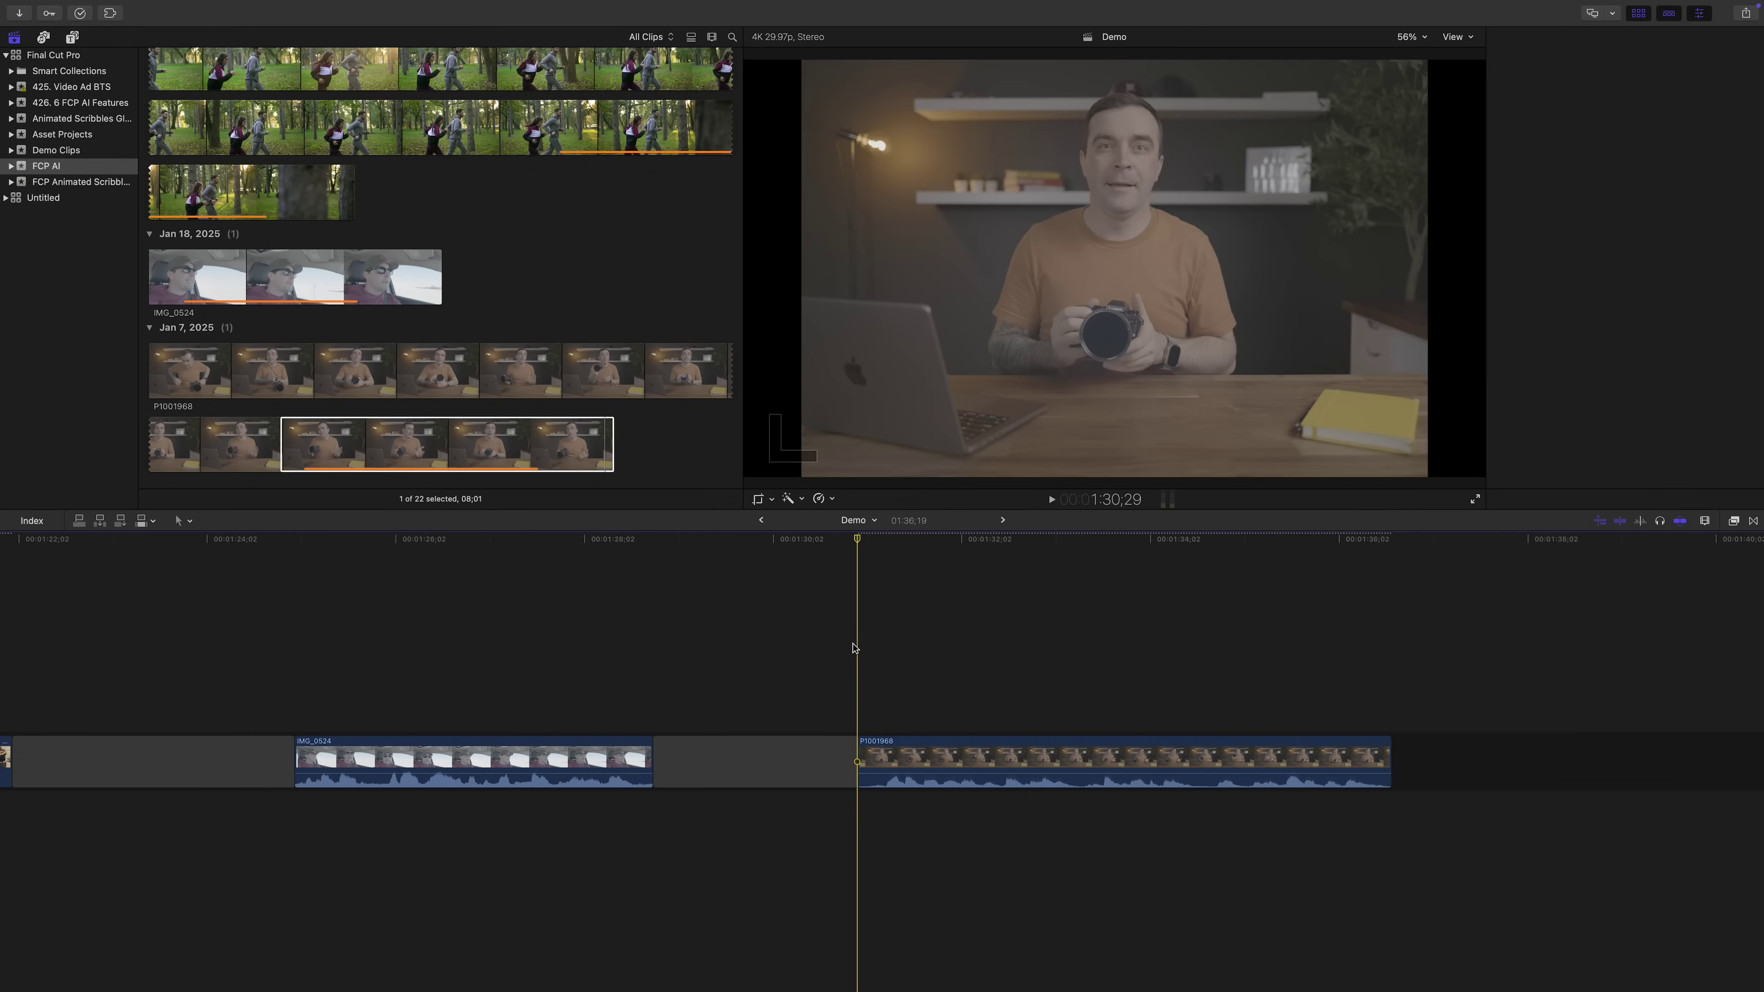
Step: Enable Voice Isolation at 50% on the P1001968 desk-presenter clip and play it
key(super+4)
key(space)
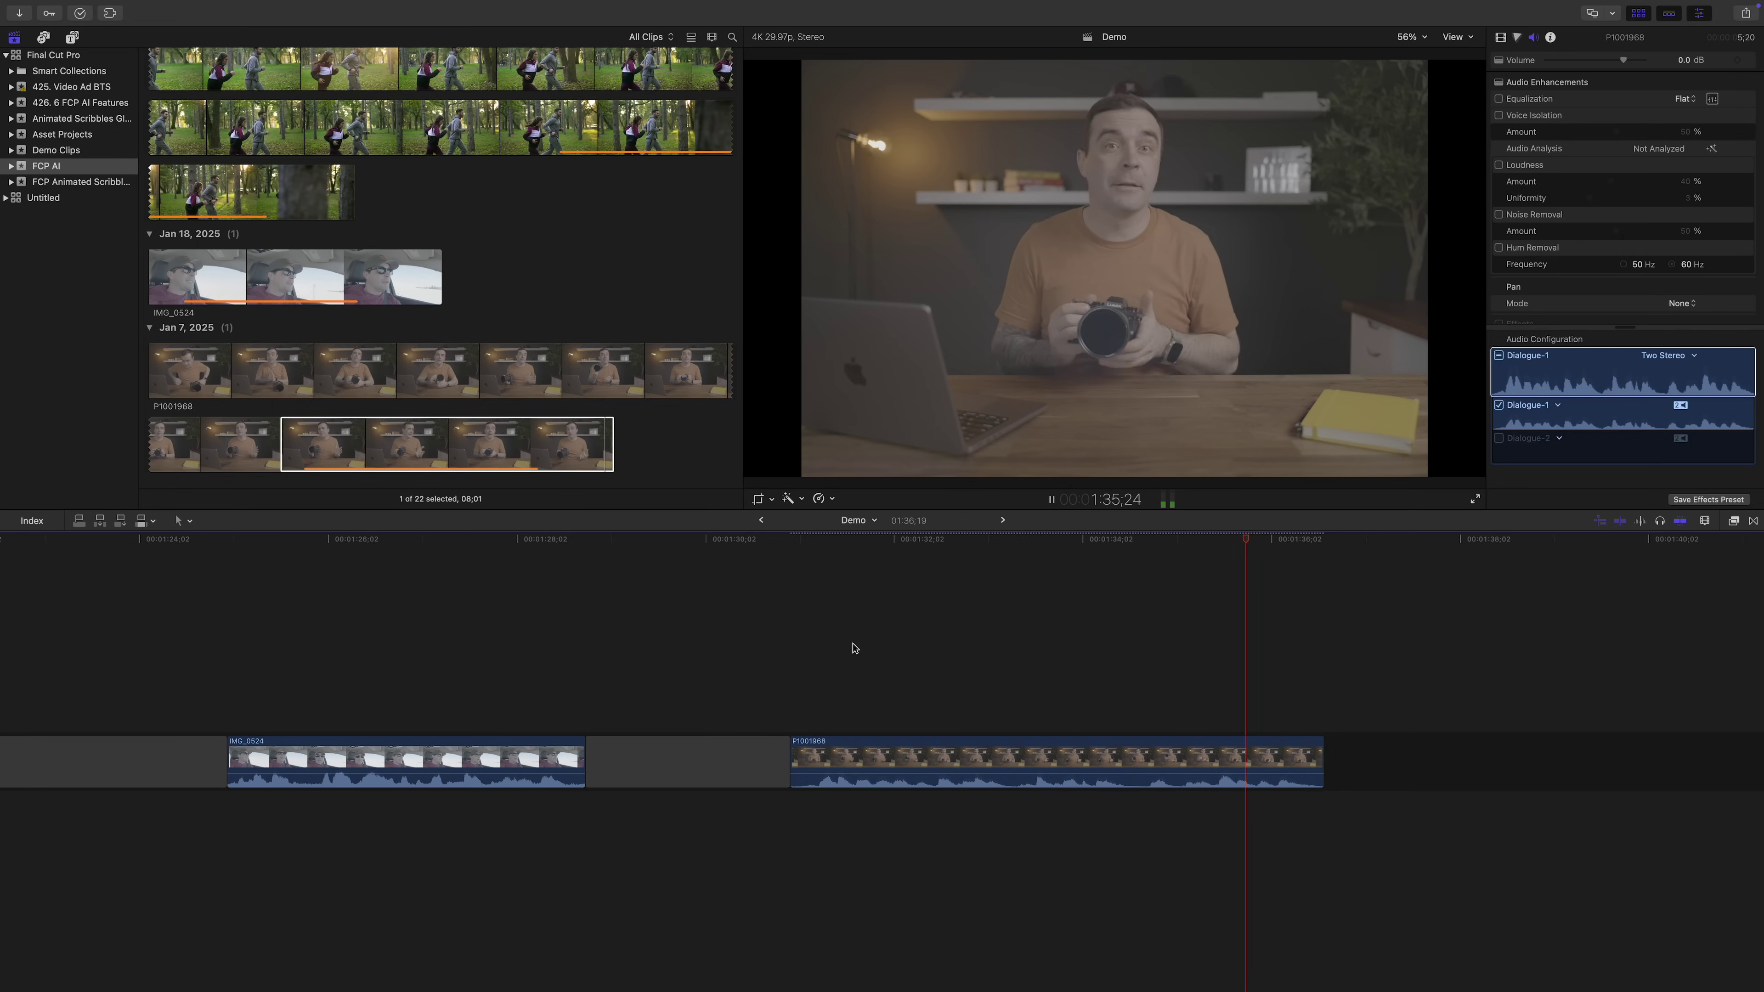
click(899, 757)
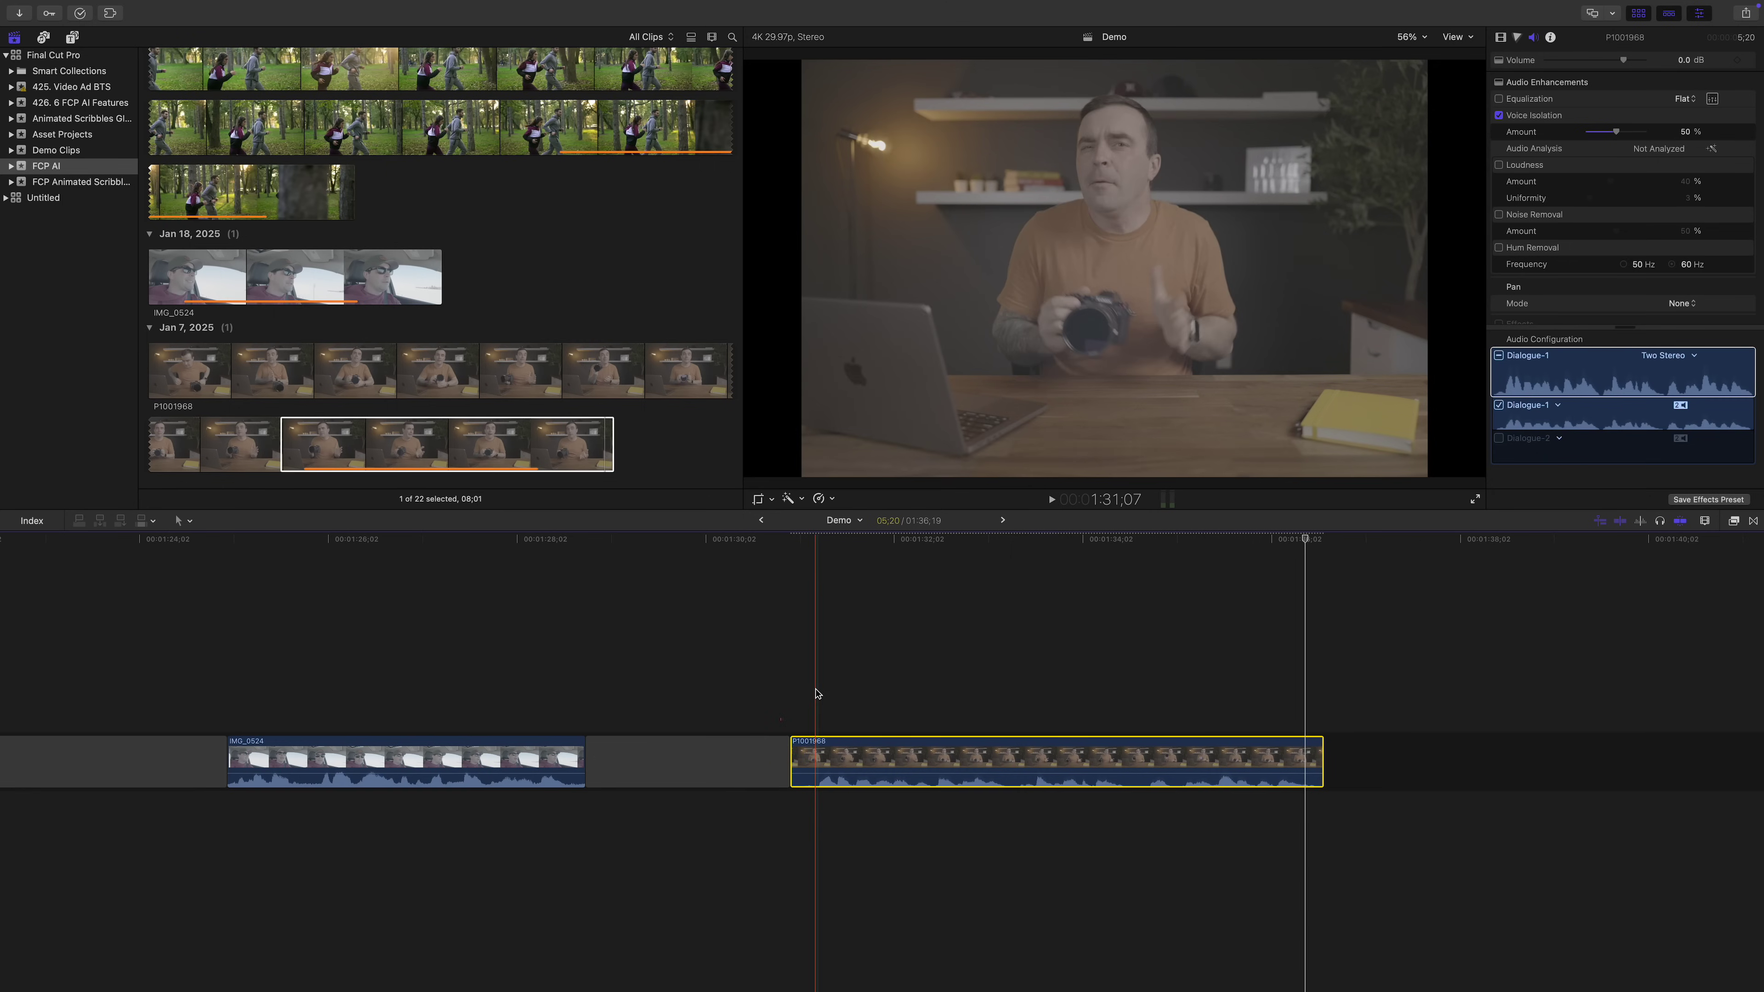
key(space)
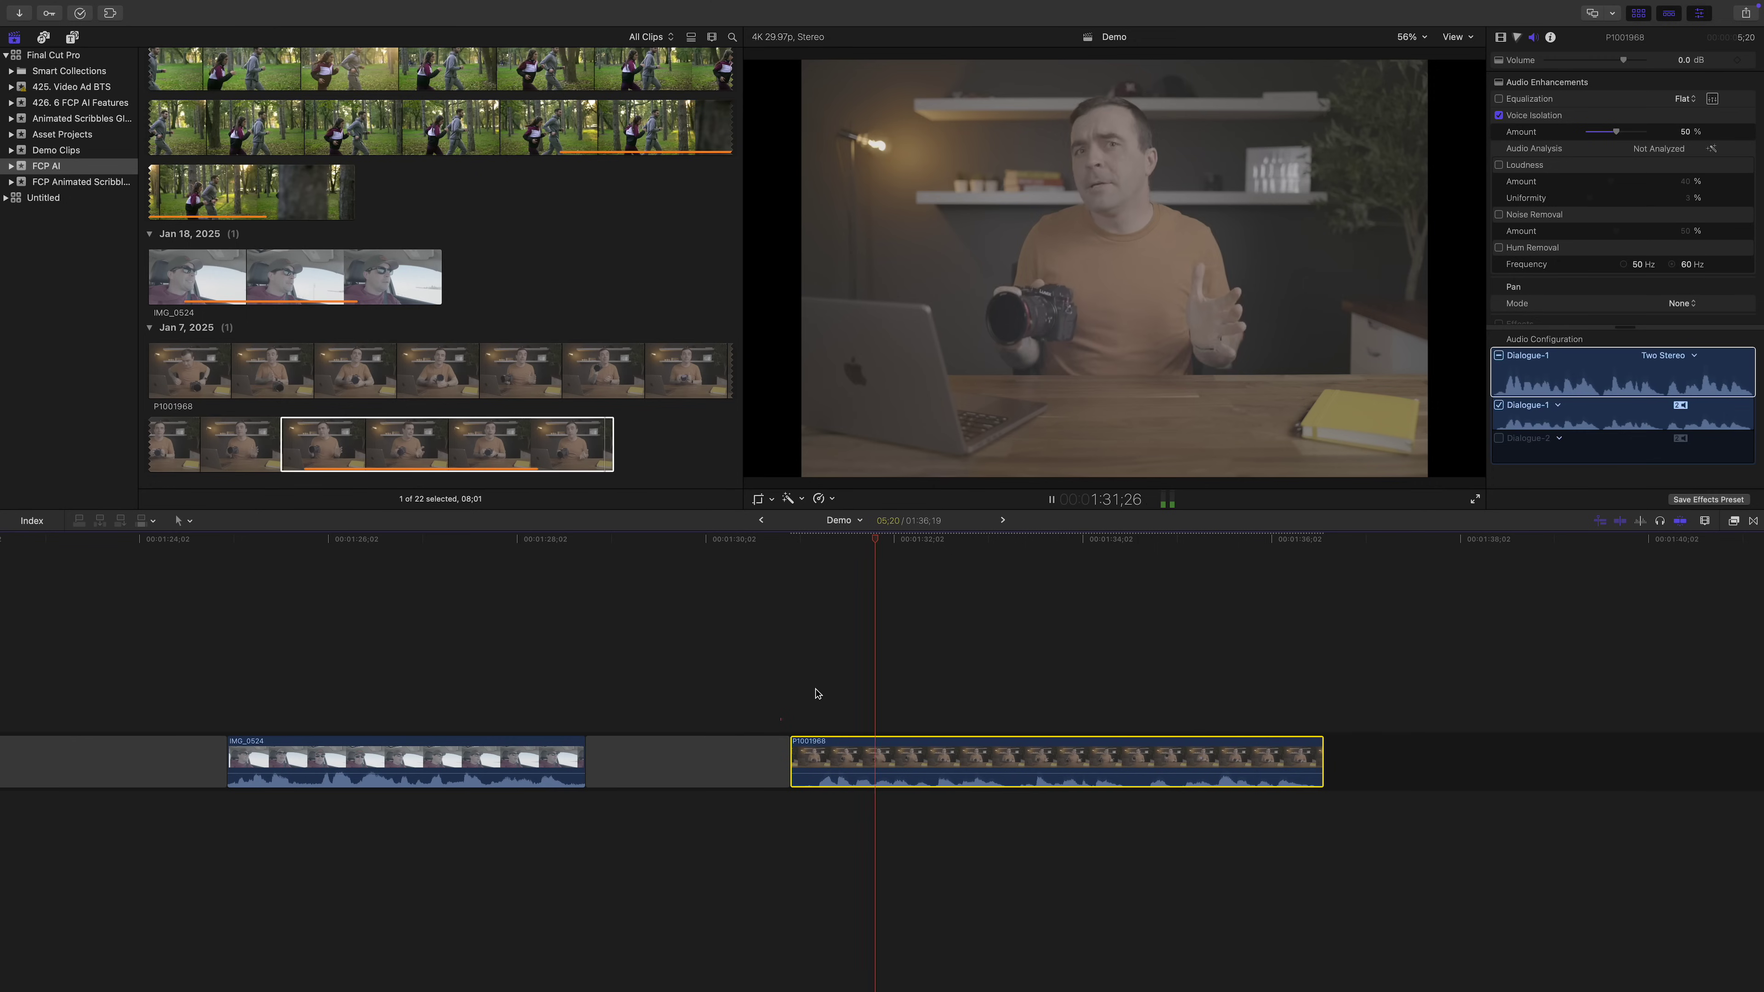